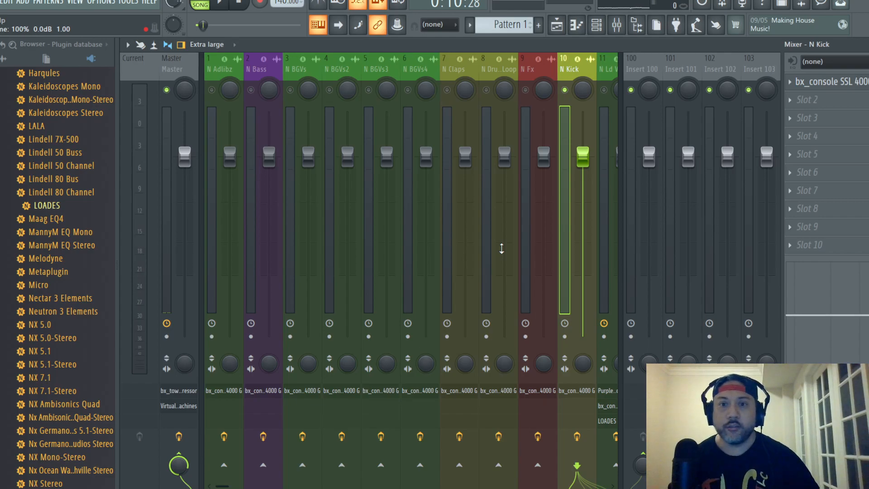
drag(225, 72, 489, 77)
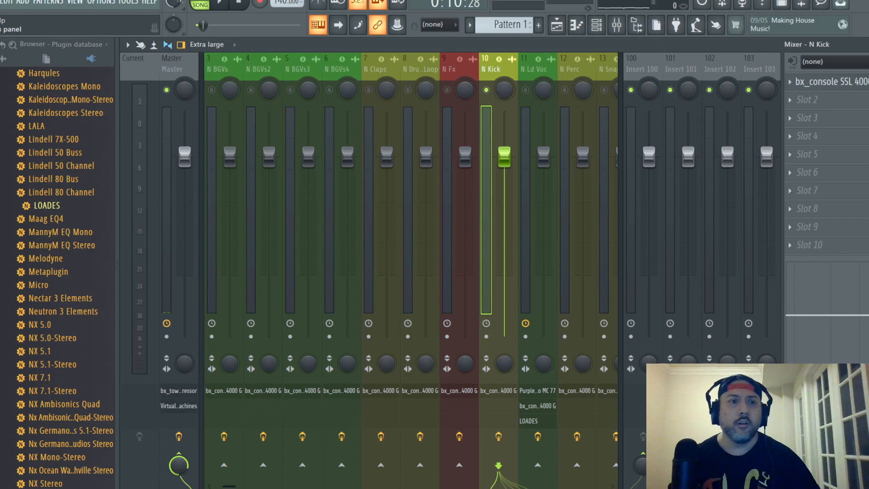
click(0, 2)
click(6, 54)
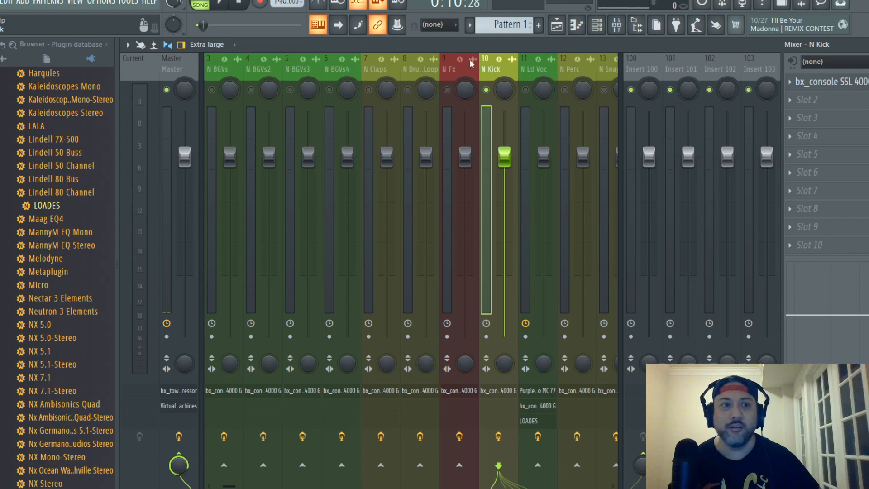
click(2, 3)
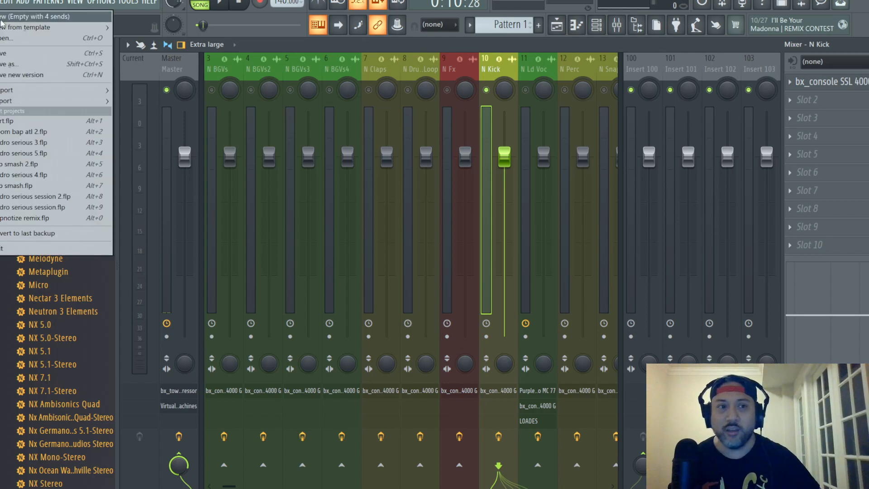
click(8, 54)
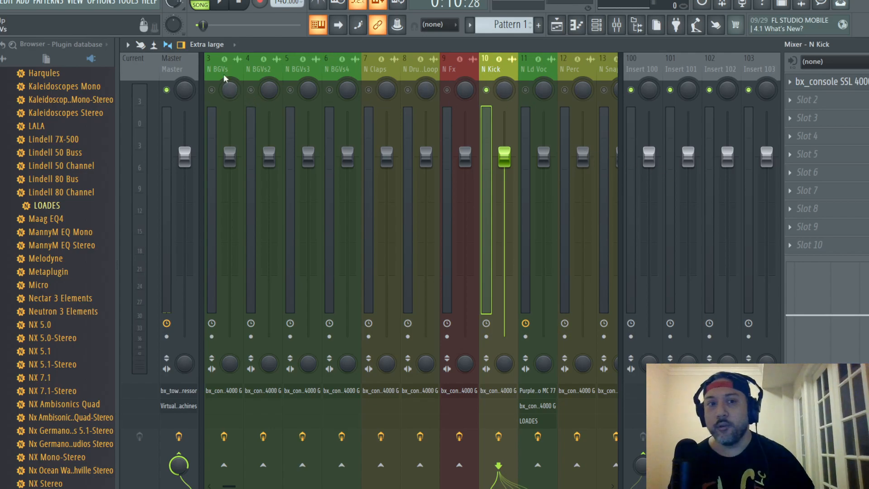
- Inspect the settings of the bx_townhouse Buss Compressor and Virtual Tape Machines on the Master track
click(191, 65)
click(824, 103)
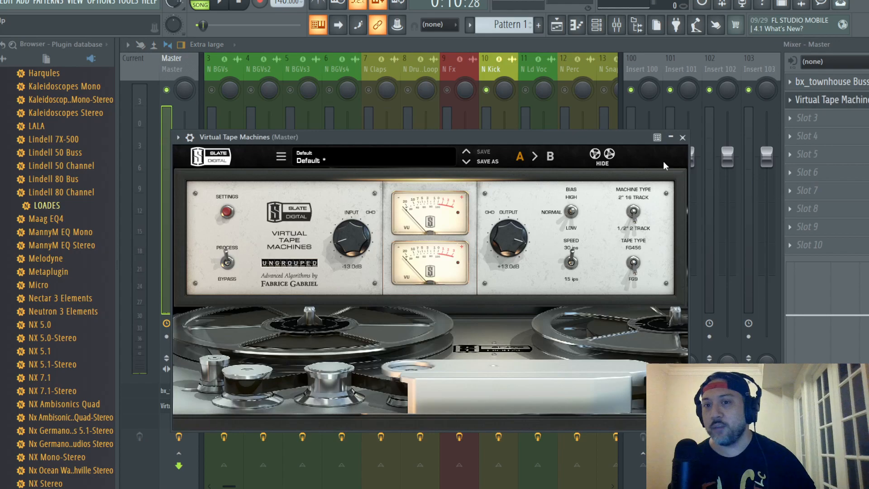
click(686, 140)
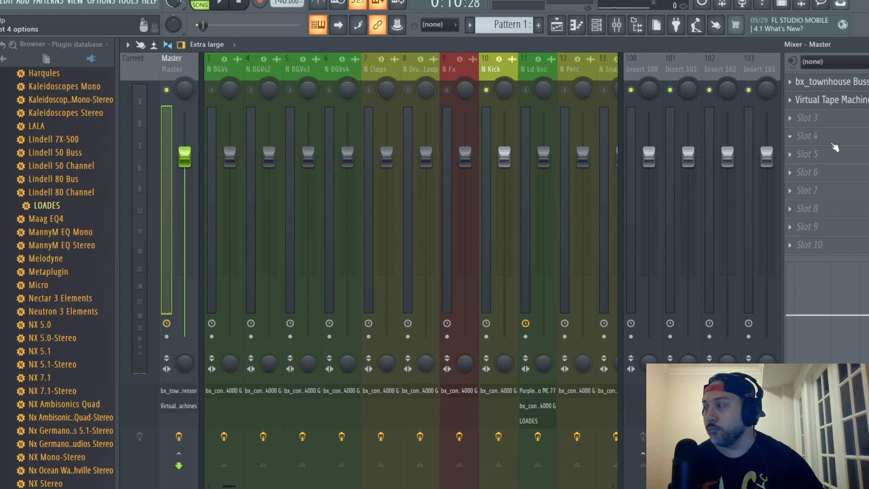
click(854, 84)
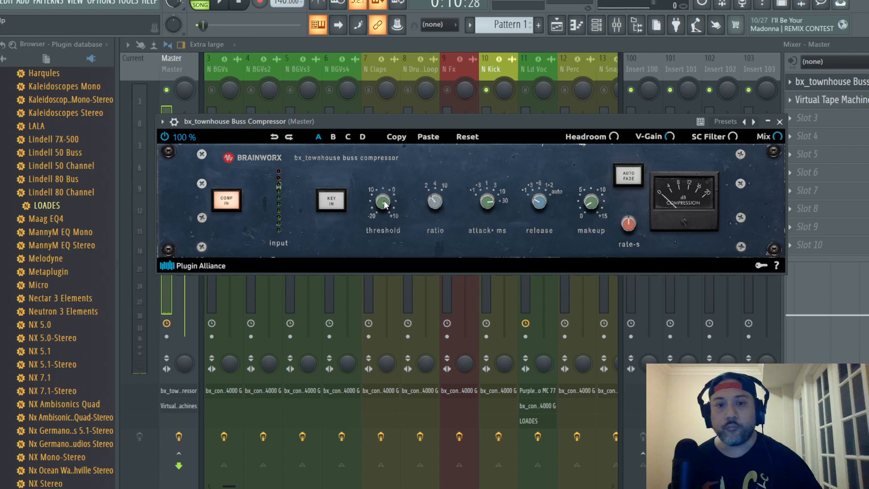
click(824, 82)
click(824, 100)
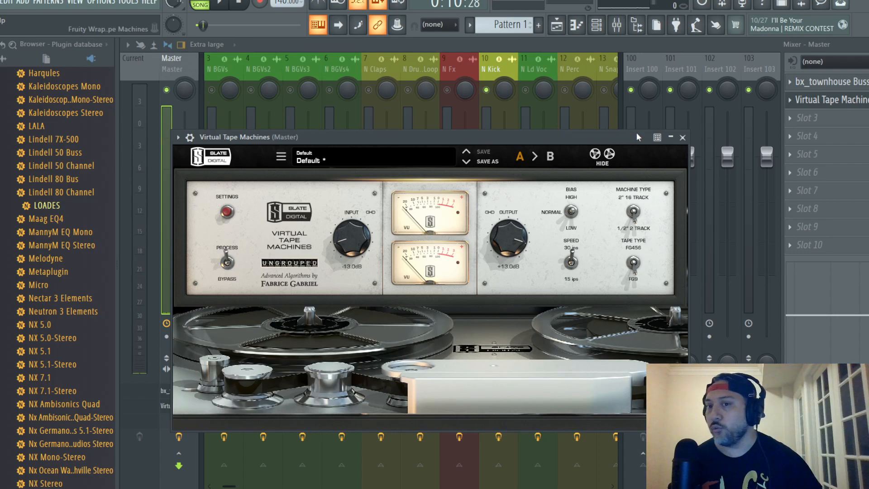
click(682, 137)
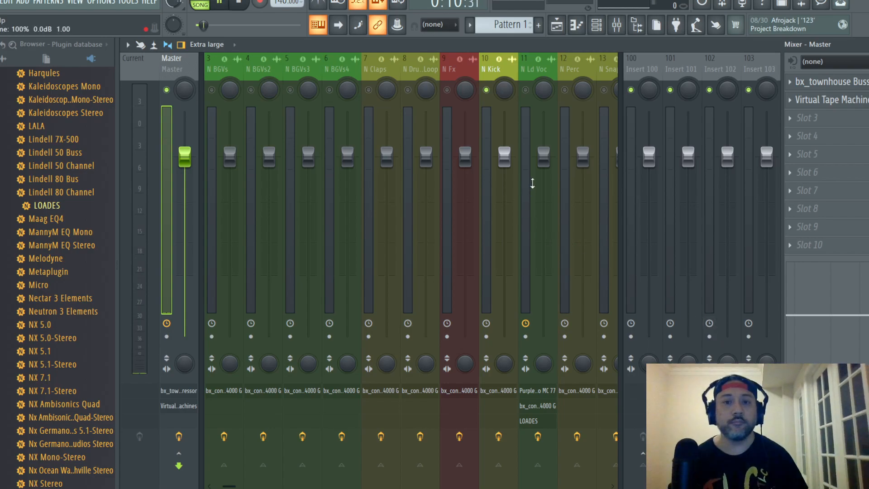
- Play the song and set the N Kick console compressor to an 8.0:1 ratio, a shorter release and a -8.0 dB threshold
key(space)
click(500, 64)
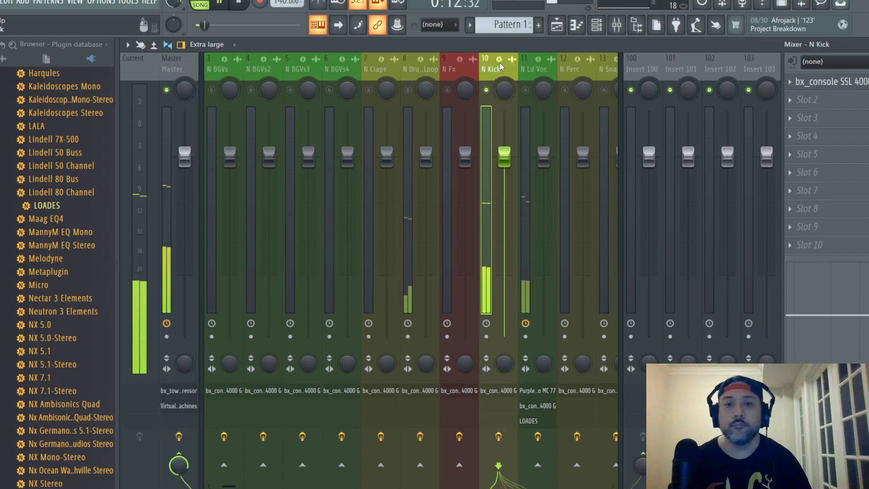
click(815, 84)
drag(375, 183, 403, 111)
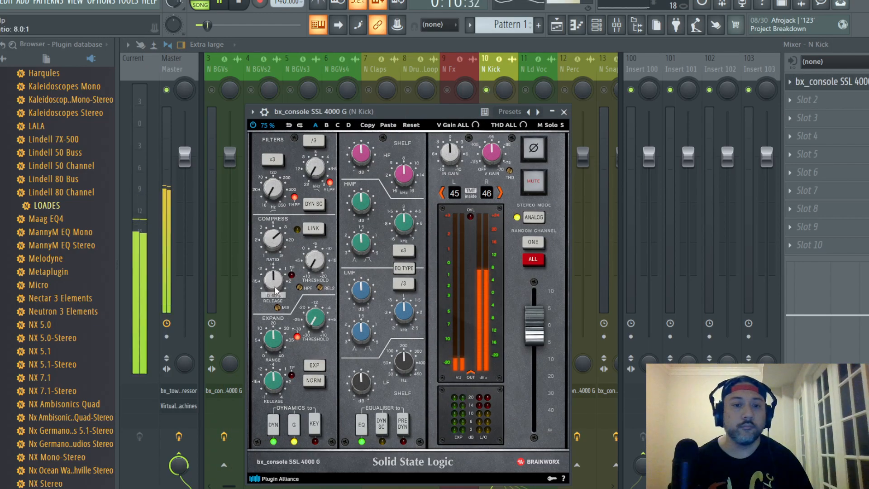
scroll(316, 262, down, 10)
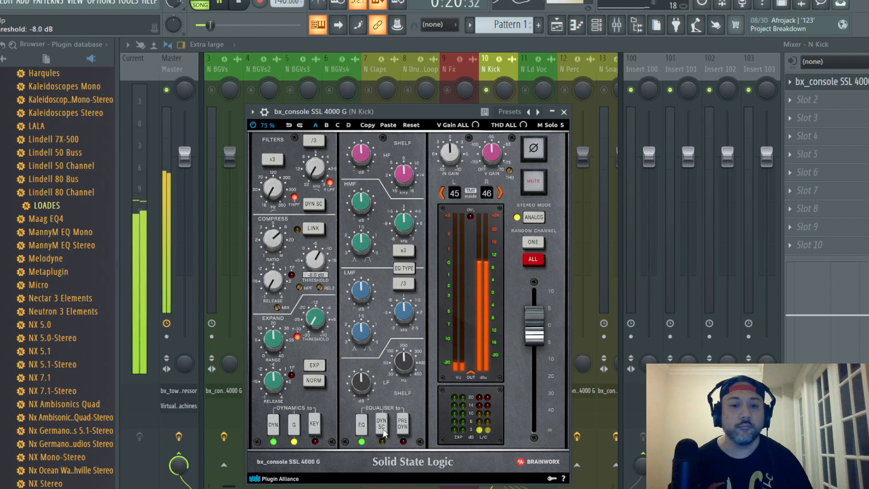
- Place the kick's EQ before the dynamics, set its low frequency to 75.8 Hz, and boost the low and low-mid gains, the latter to +1.5 dB
click(402, 425)
scroll(403, 356, down, 5)
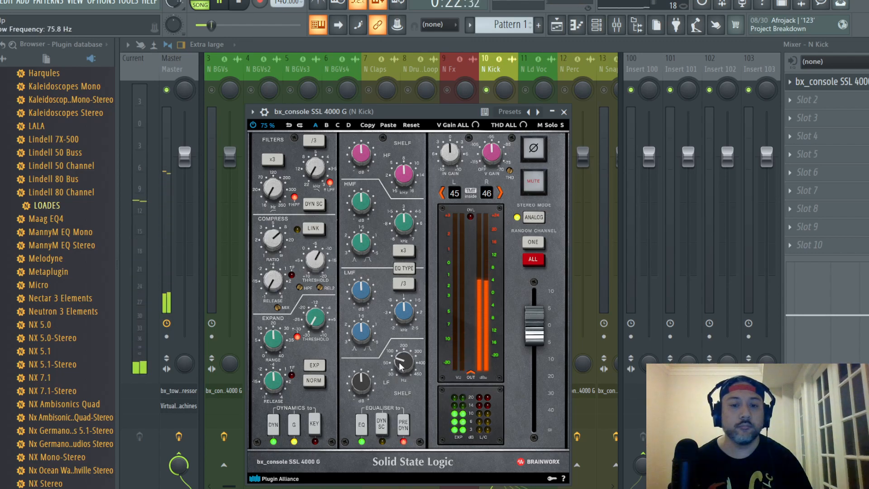
scroll(361, 381, up, 4)
scroll(361, 381, up, 1)
scroll(362, 295, up, 2)
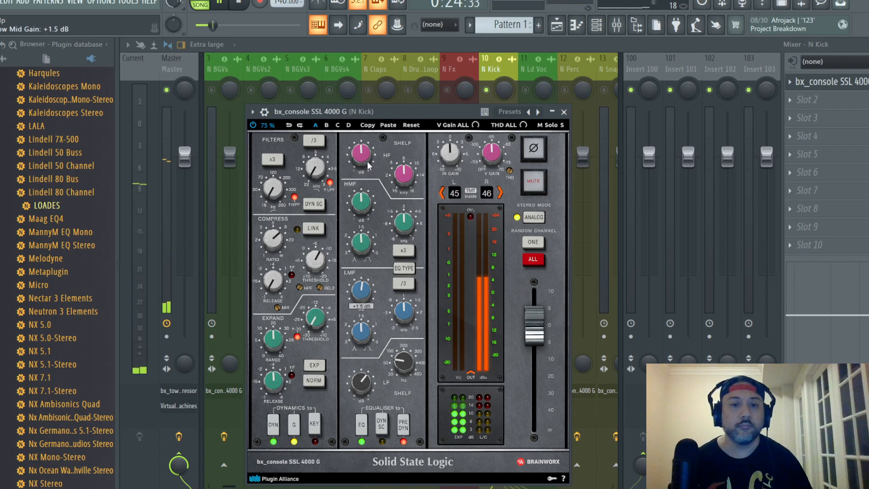
- Set the kick's high EQ gain to -1.3 dB and lower its low-pass filter frequency
scroll(364, 158, down, 2)
scroll(363, 204, up, 2)
scroll(364, 158, up, 1)
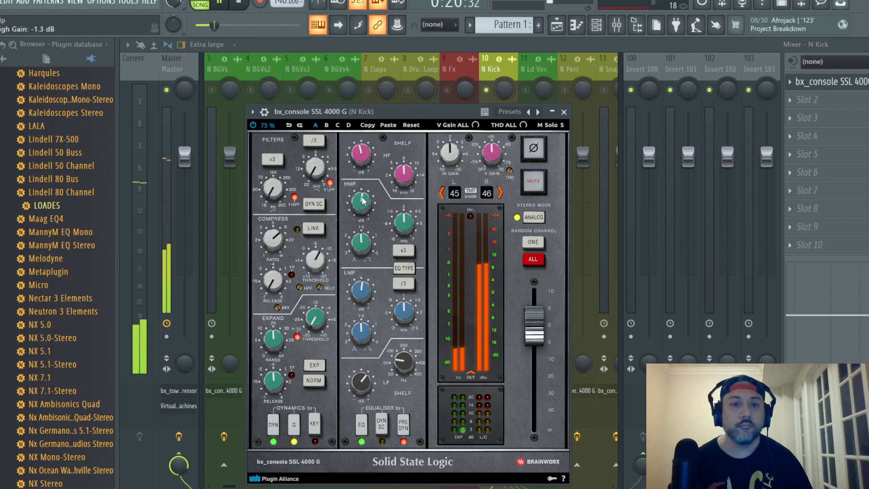
mouse_move(317, 170)
mouse_down()
mouse_move(339, 101)
mouse_move(321, 157)
mouse_up()
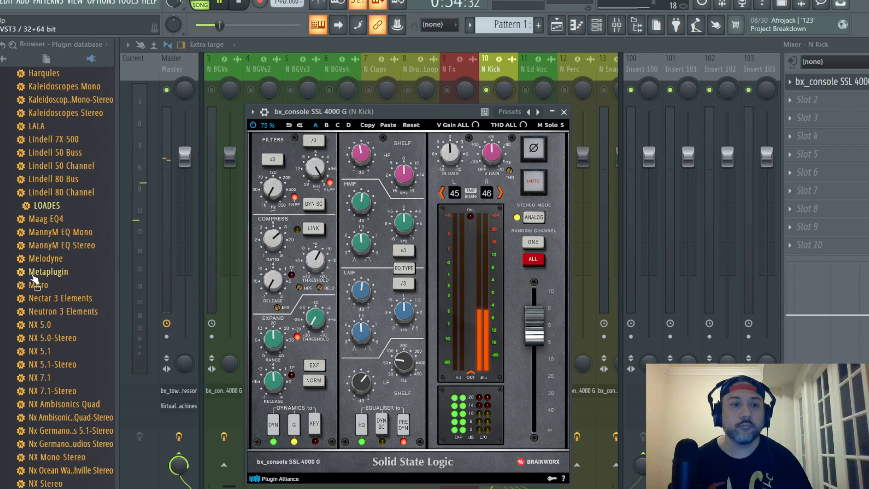
click(564, 112)
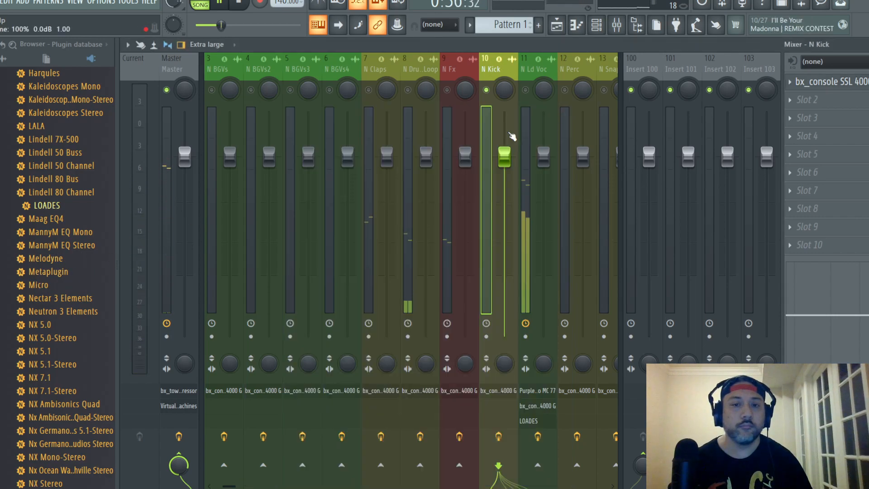
scroll(70, 306, down, 9)
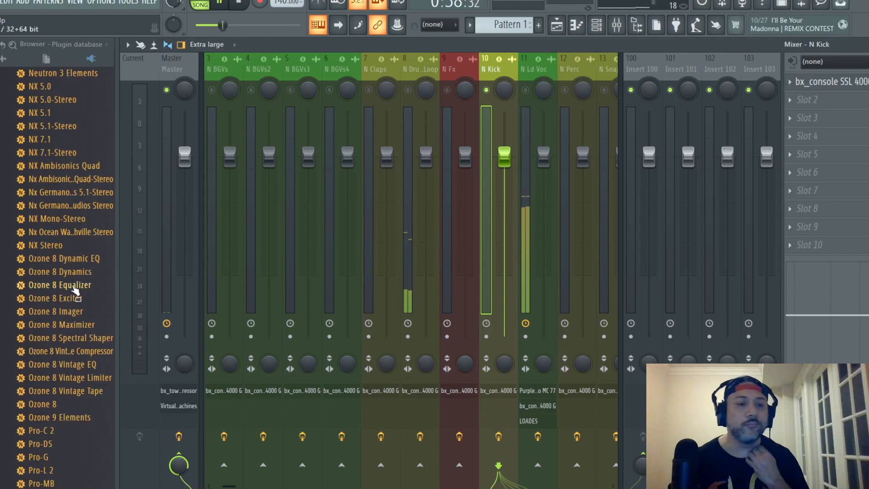
scroll(75, 290, down, 3)
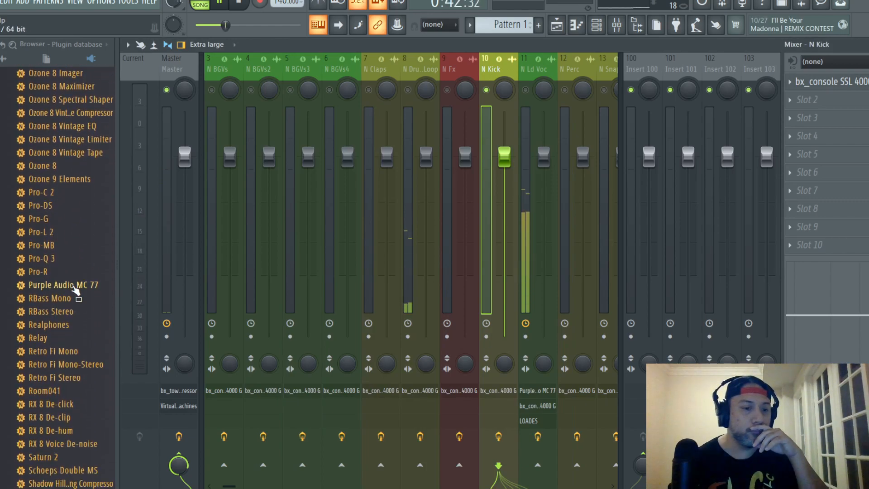
scroll(75, 289, up, 6)
scroll(75, 290, up, 2)
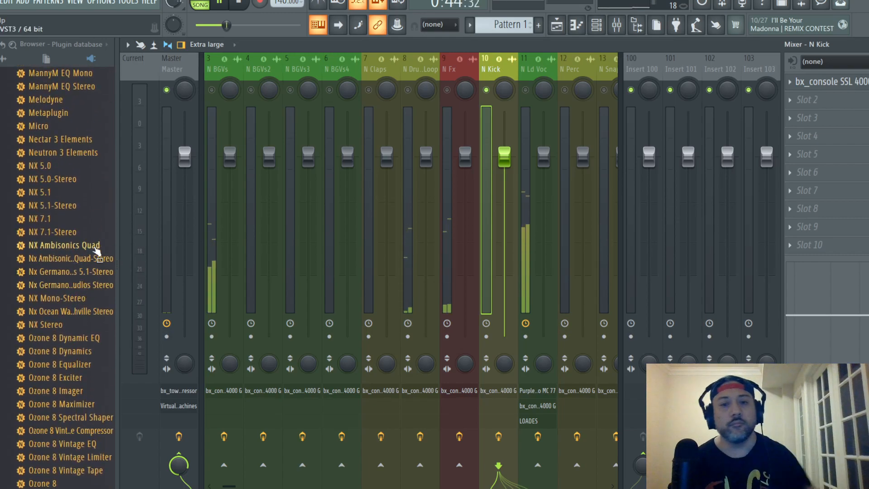
- Set the low-pass filter in the N Kick console strip to 7.2 kHz
click(858, 83)
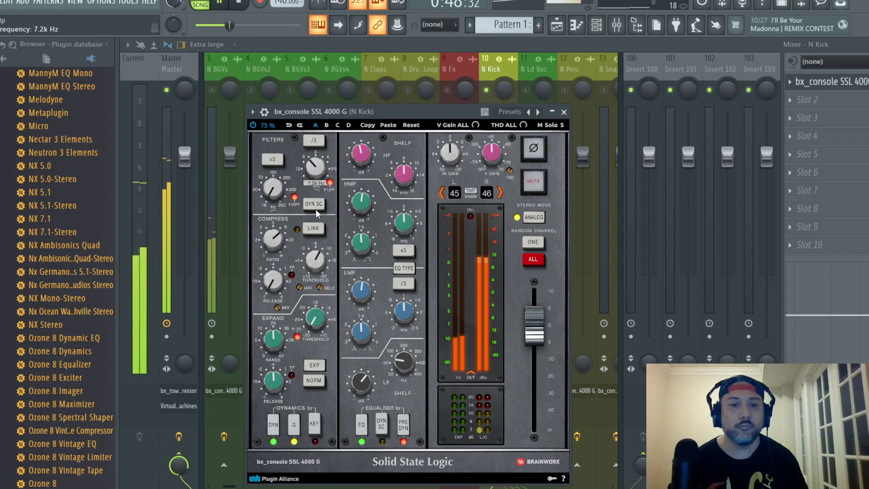
click(564, 112)
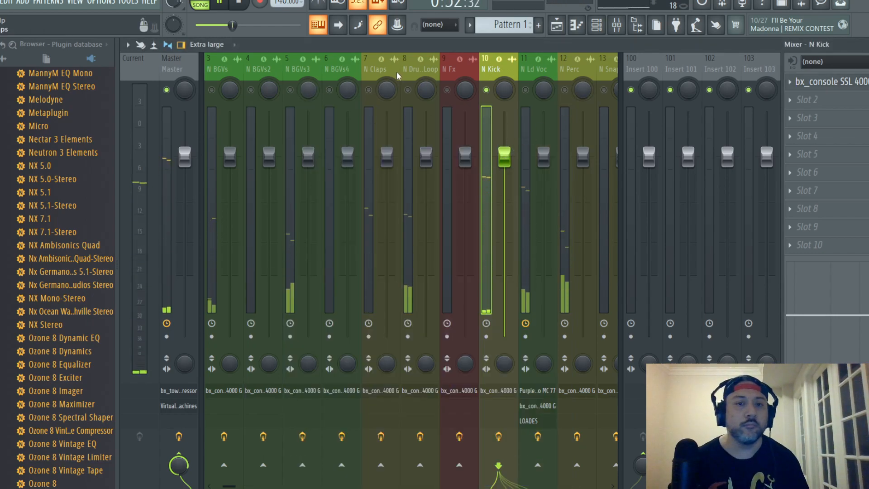
- Unmute the N Bass track and raise its fader to about 0.3 dB
drag(412, 70, 195, 85)
click(252, 90)
click(261, 124)
drag(268, 154, 268, 151)
- Raise the compressor ratio in the N Bass bx_console SSL 4000 G and lower its threshold past -8.0 dB
click(806, 82)
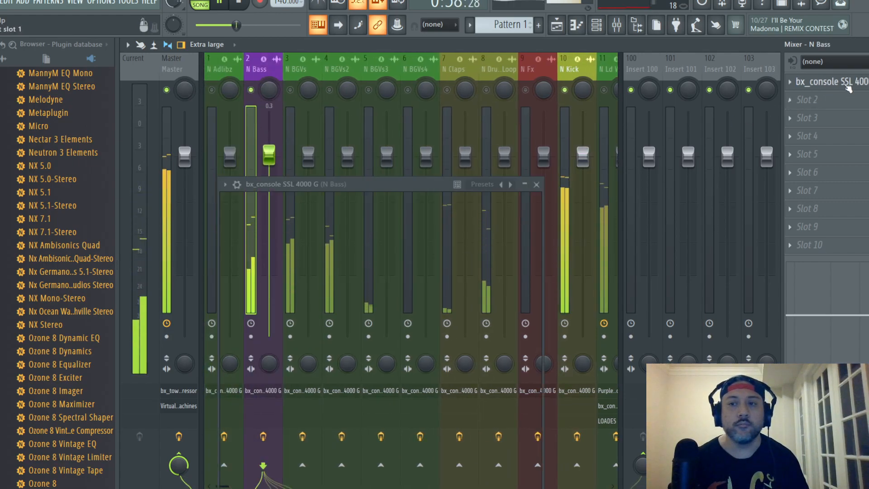
drag(374, 187, 380, 117)
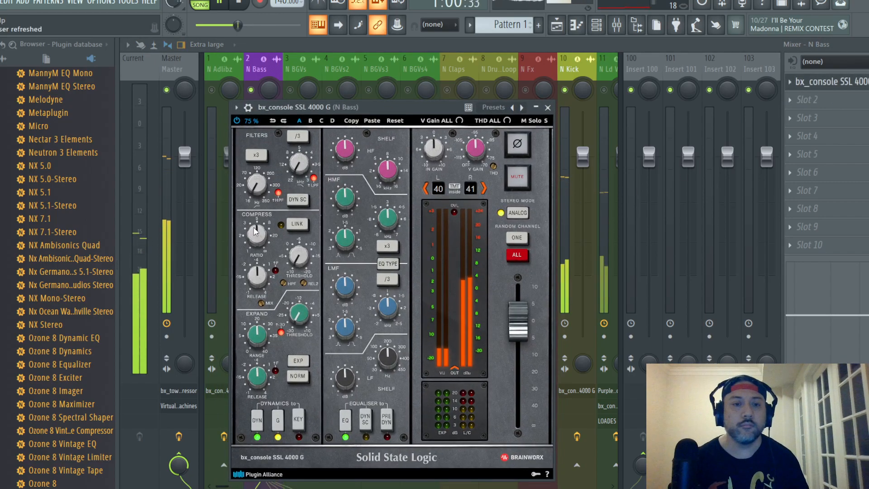
mouse_move(256, 232)
mouse_move(299, 257)
scroll(299, 256, down, 2)
scroll(299, 256, down, 3)
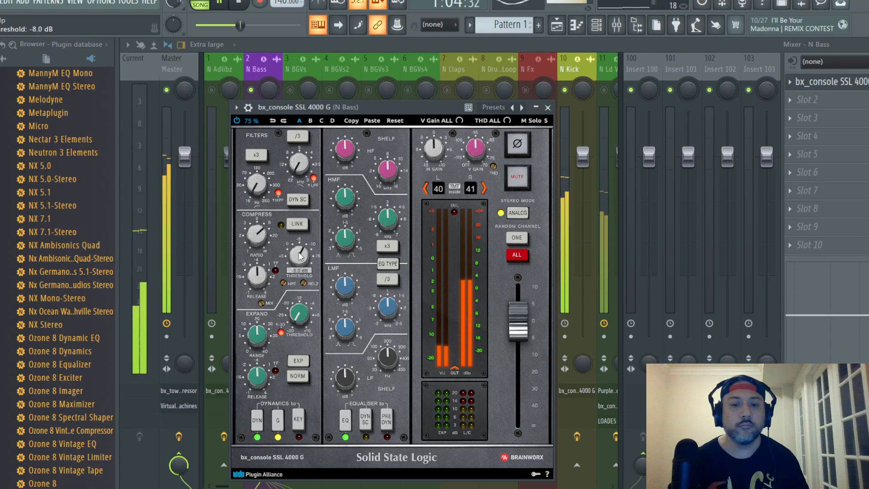
scroll(299, 256, down, 1)
scroll(299, 256, down, 1)
- Place the bass EQ before the dynamics, adjust its low frequency and boost the low gain
click(391, 427)
scroll(392, 358, up, 7)
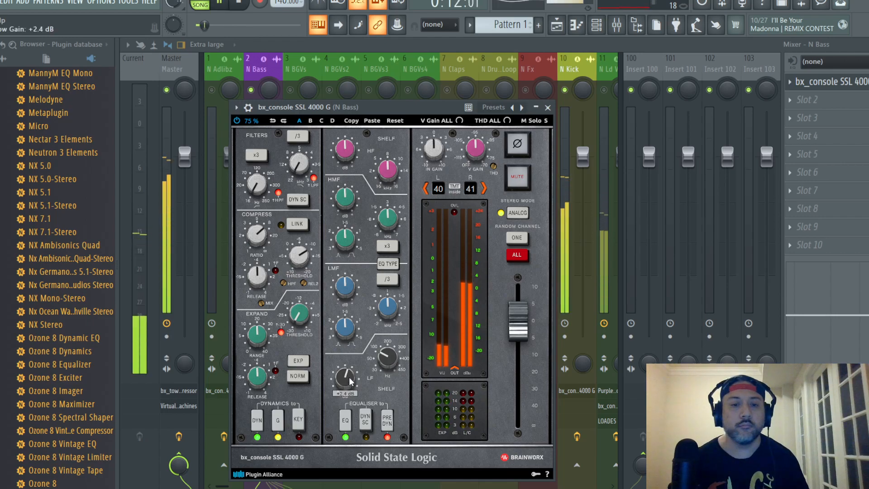
scroll(350, 381, up, 3)
- Raise the bass EQ's high-mid gain to +1.5 dB and its high gain to about +2.7 dB
scroll(349, 284, up, 1)
scroll(348, 149, up, 1)
scroll(352, 198, up, 1)
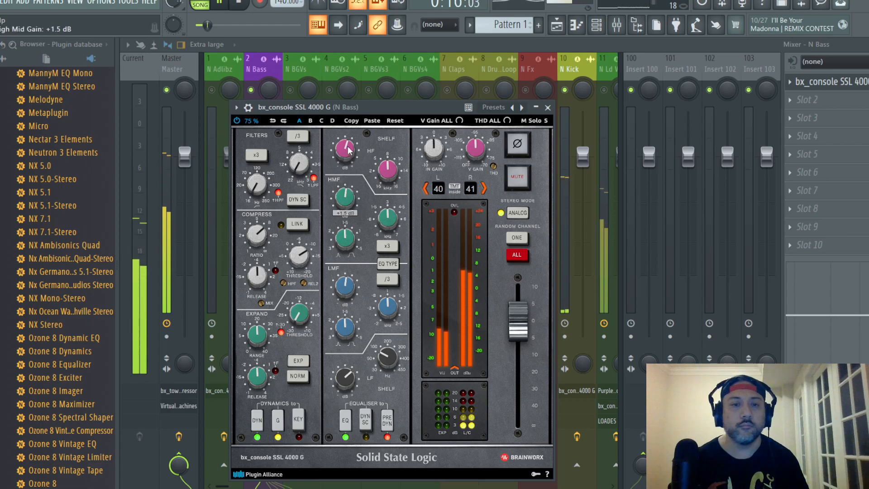
scroll(352, 201, up, 1)
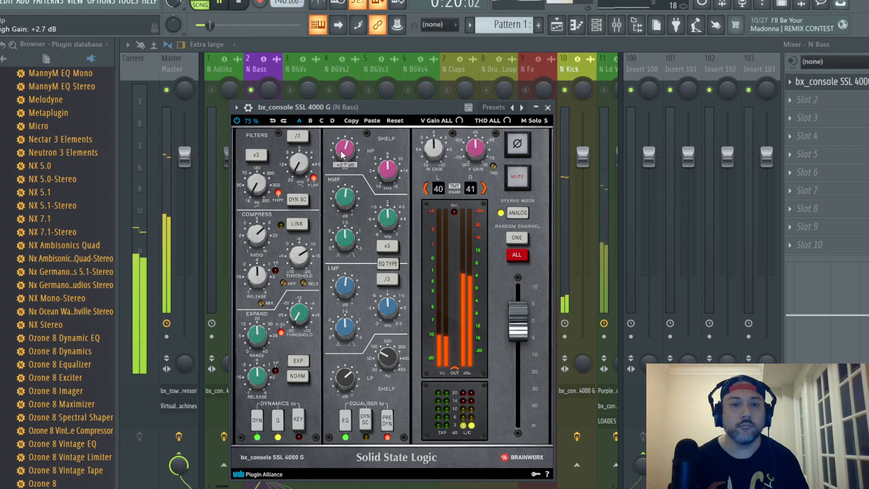
scroll(343, 154, up, 1)
click(548, 107)
- Balance the N Bass fader against the playing mix and set it to -0.7 dB
mouse_move(269, 167)
mouse_down()
mouse_move(269, 260)
mouse_move(269, 150)
mouse_up()
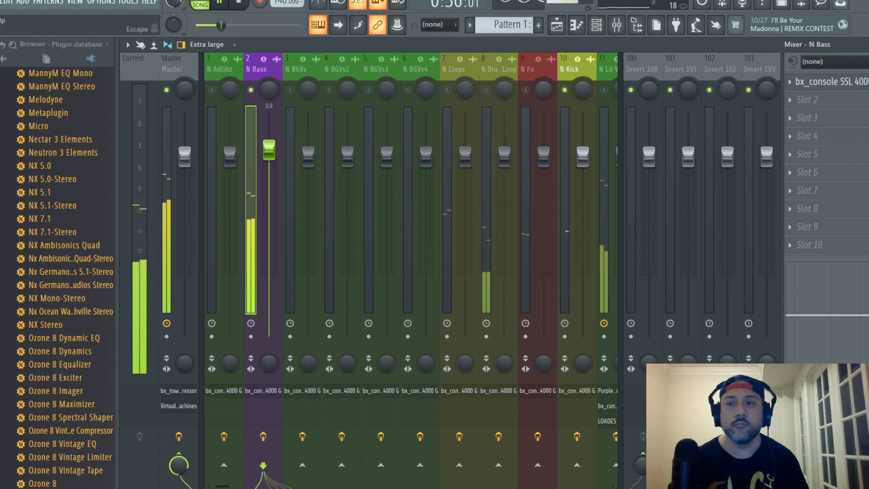
key(Escape)
scroll(369, 108, up, 5)
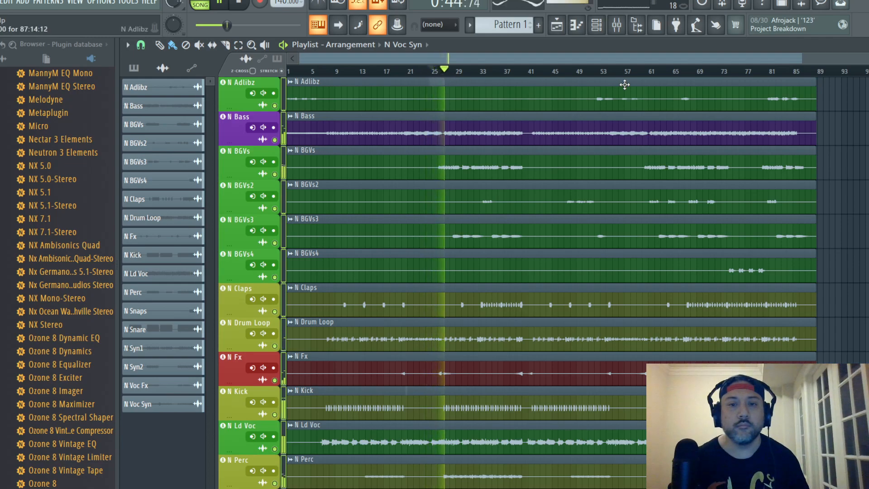
click(617, 25)
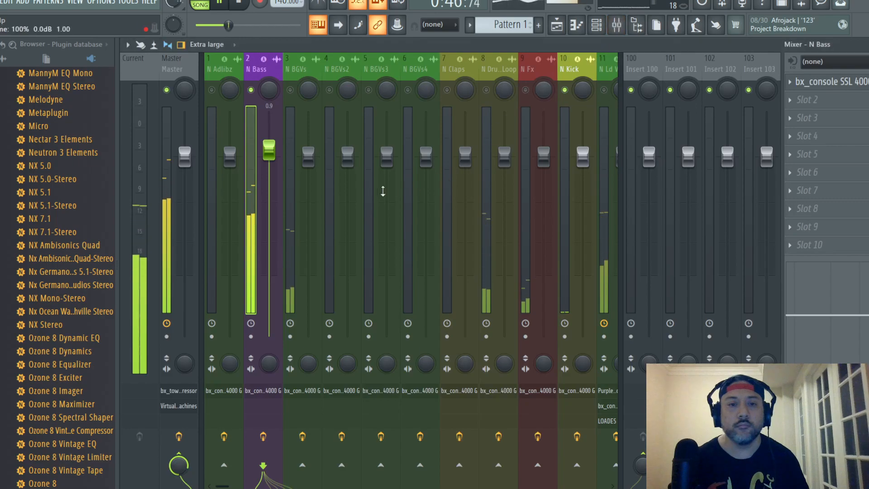
drag(269, 162, 269, 166)
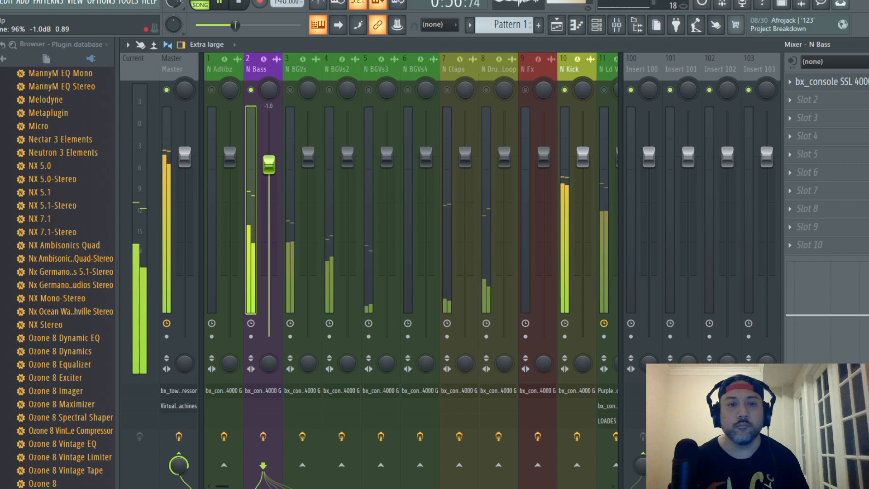
drag(269, 165, 269, 163)
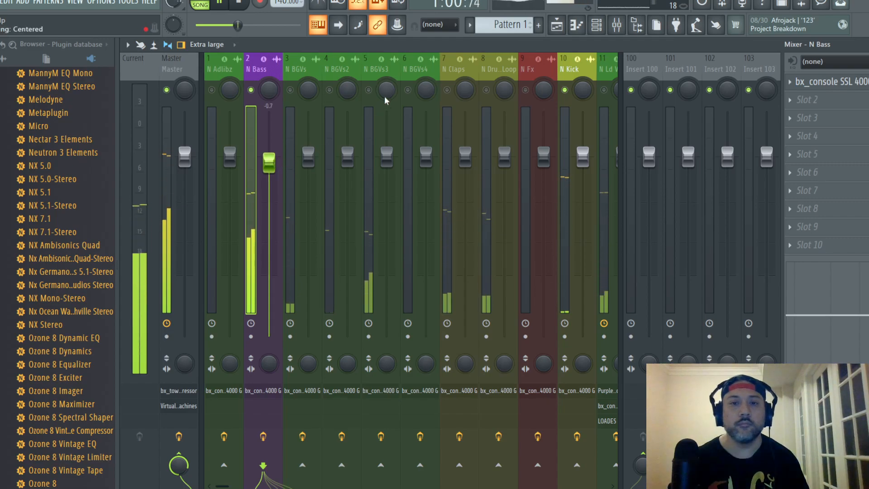
- In the N Snare bx_console SSL 4000 G, raise the compressor ratio, set the release to 0.10 s and lower the threshold past -5.0 dB
click(338, 69)
click(516, 68)
drag(515, 66, 470, 69)
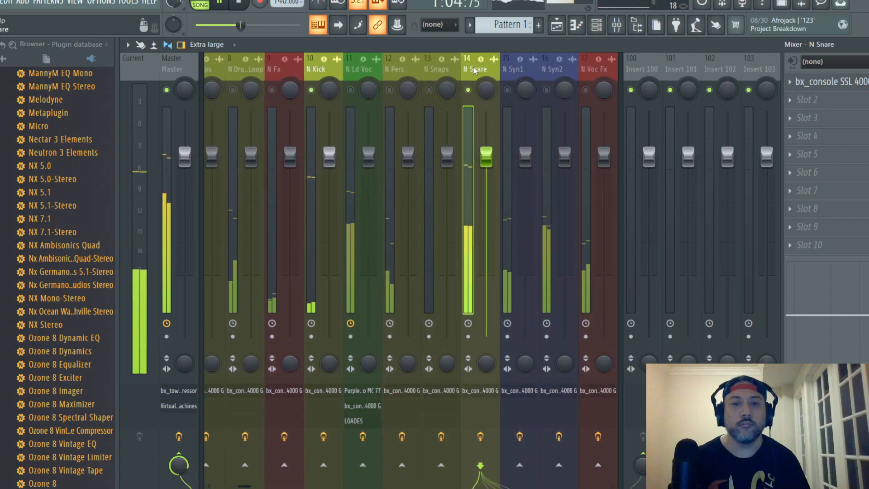
click(843, 80)
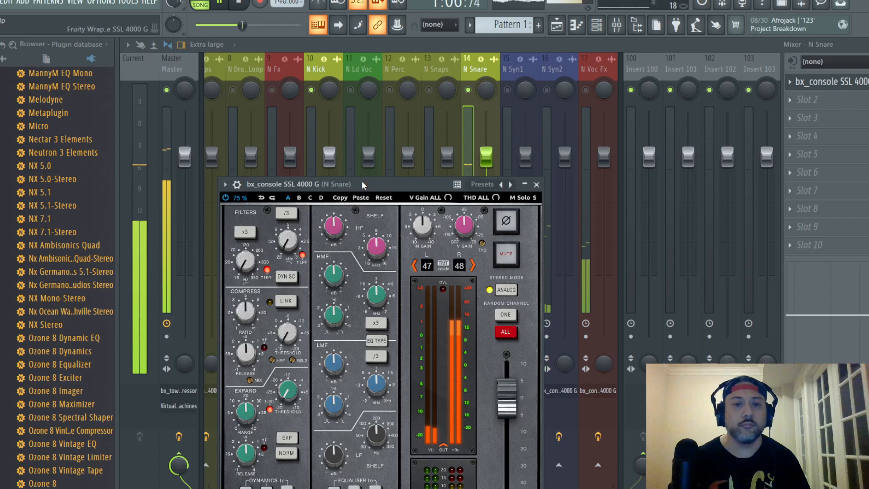
drag(363, 183, 369, 78)
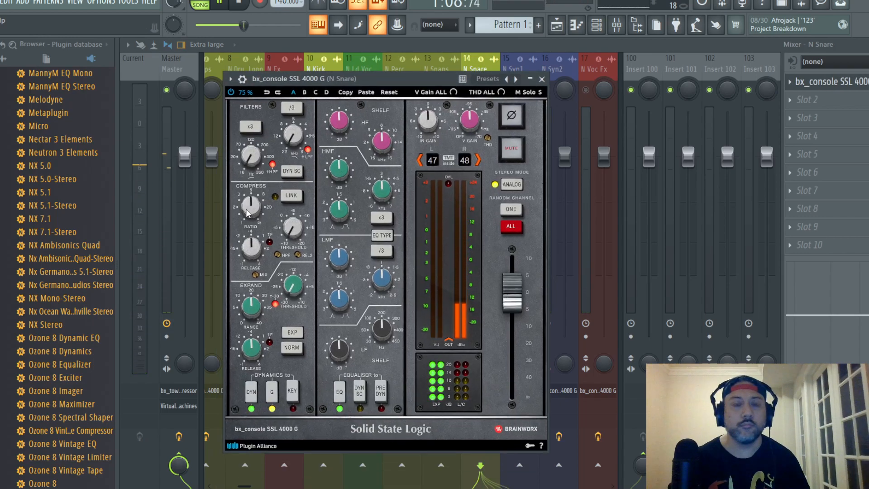
scroll(252, 211, up, 3)
drag(256, 246, 256, 297)
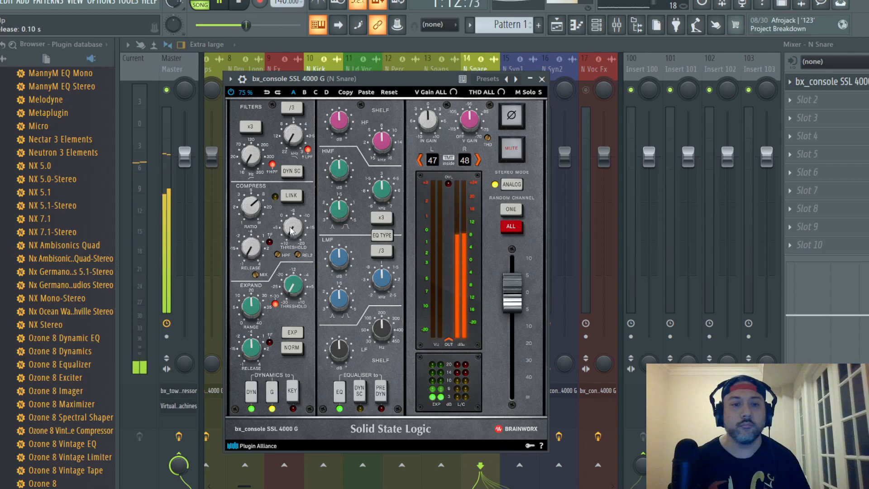
scroll(290, 230, down, 3)
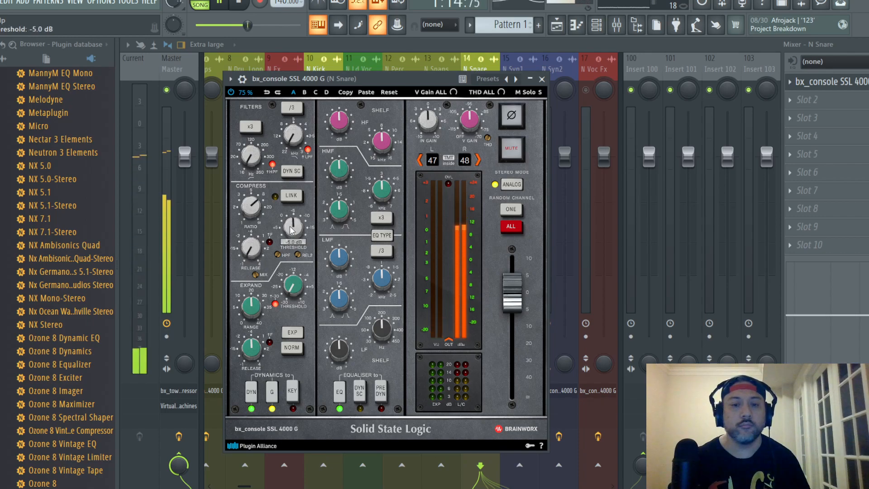
scroll(290, 230, down, 3)
- Place the snare EQ before the dynamics with a low-mid boost, and lower the N Snare fader to -1.2 dB
click(381, 390)
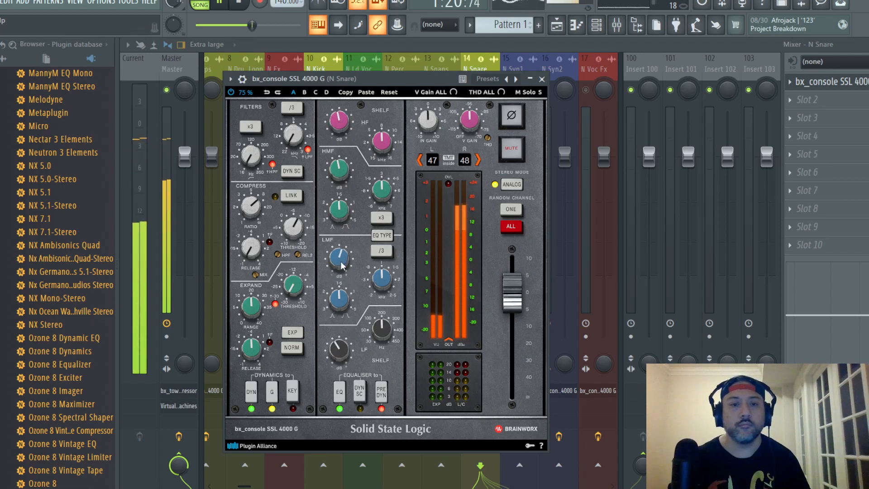
click(542, 79)
drag(484, 166, 483, 176)
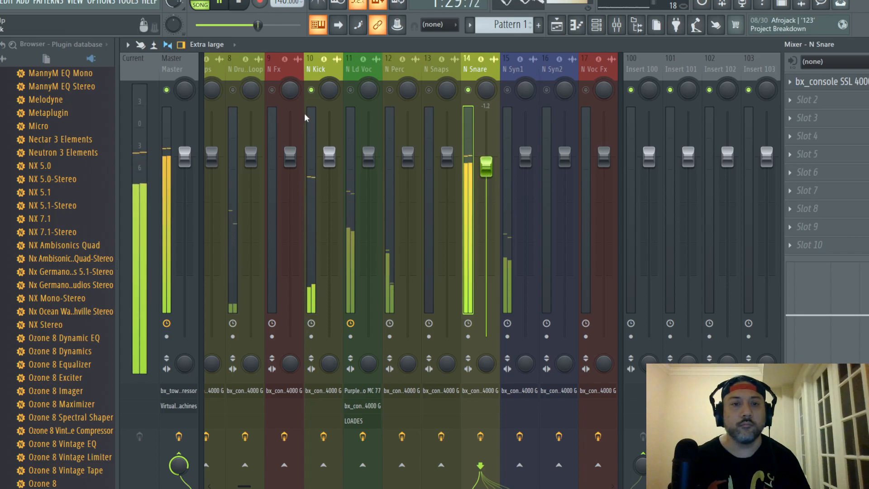
- Raise the compressor ratio and shorten the release in the N Perc bx_console SSL 4000 G
click(396, 68)
click(829, 82)
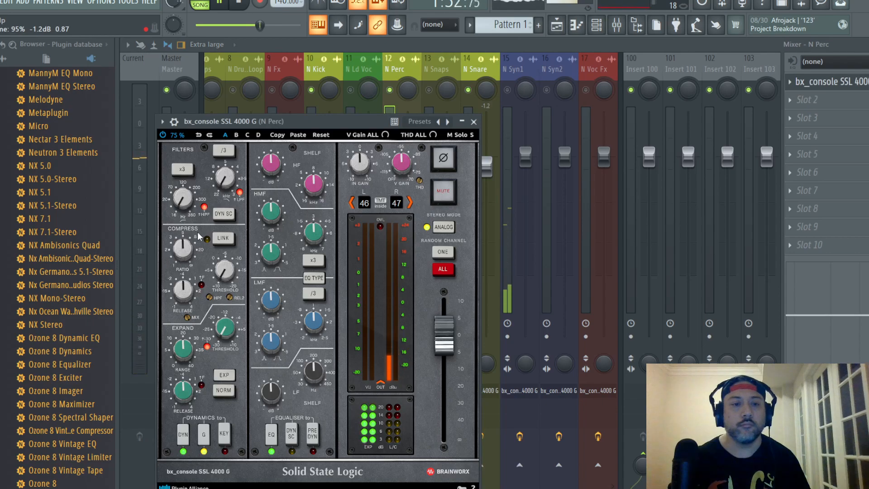
drag(295, 125, 351, 87)
drag(241, 216, 240, 250)
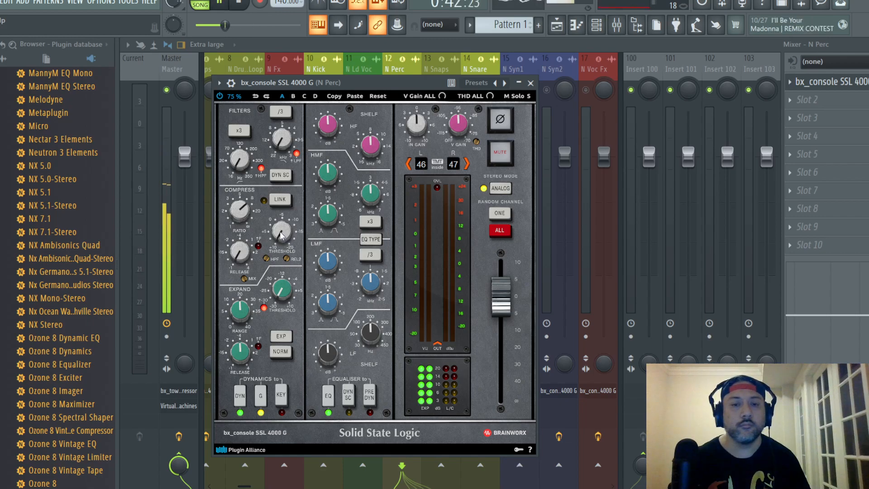
click(531, 84)
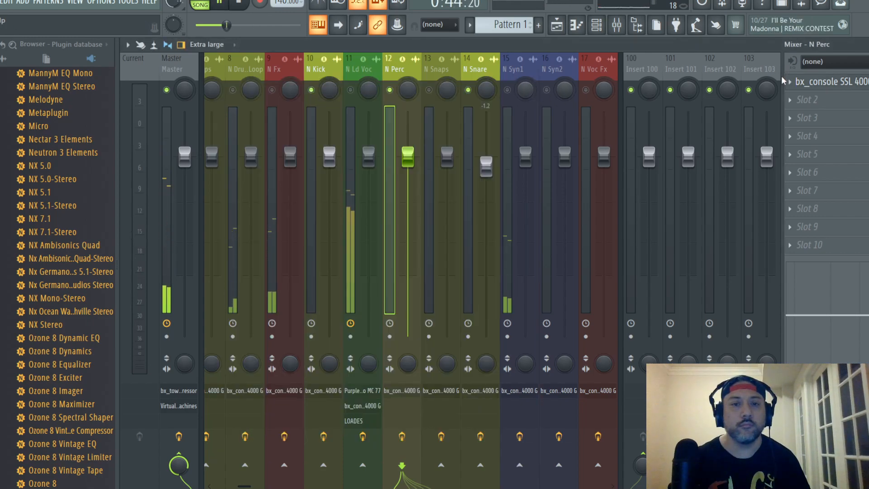
- Place the N Perc EQ before the dynamics and lower the compressor threshold past -4.0 dB
click(803, 82)
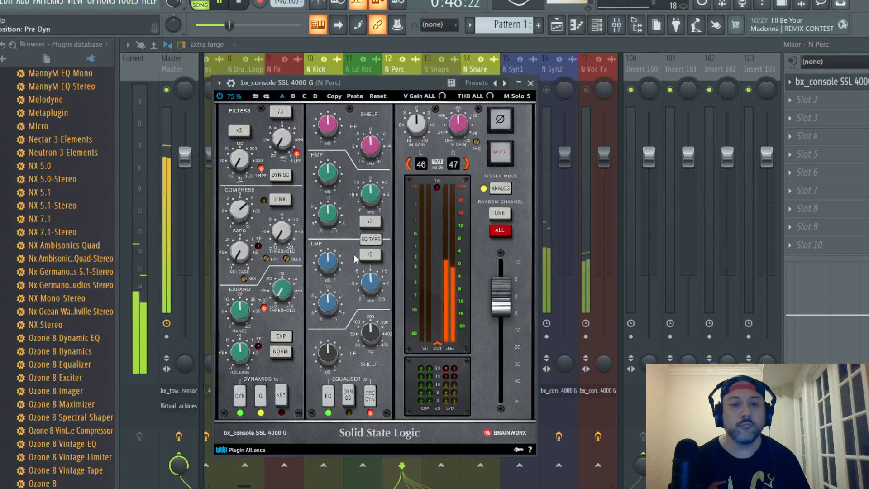
scroll(282, 236, up, 4)
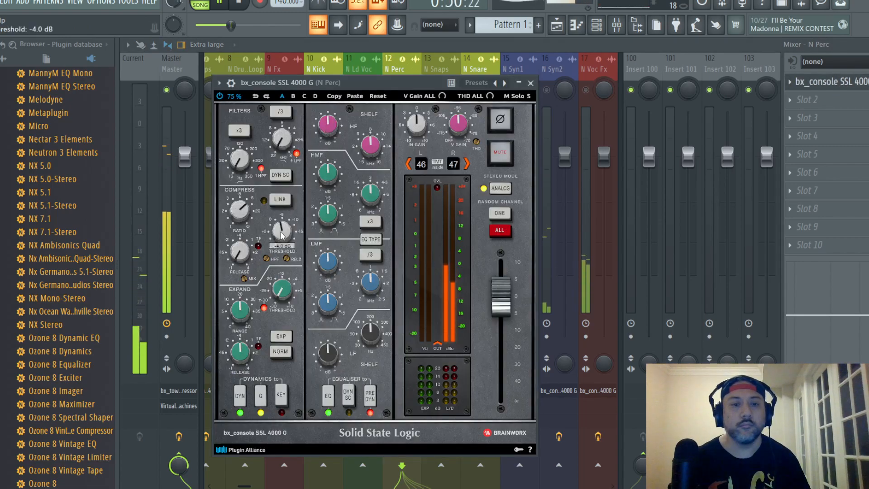
scroll(282, 234, down, 5)
scroll(283, 233, down, 2)
scroll(284, 234, down, 4)
- Raise the N Perc input gain to 7.3 dB and cut the EQ's high and high-mid gains
scroll(423, 130, up, 2)
scroll(423, 130, up, 2)
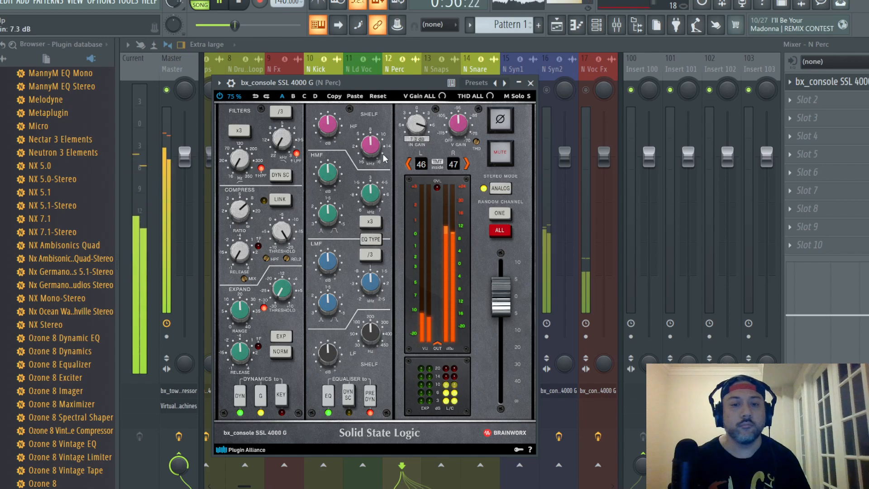
scroll(321, 129, down, 4)
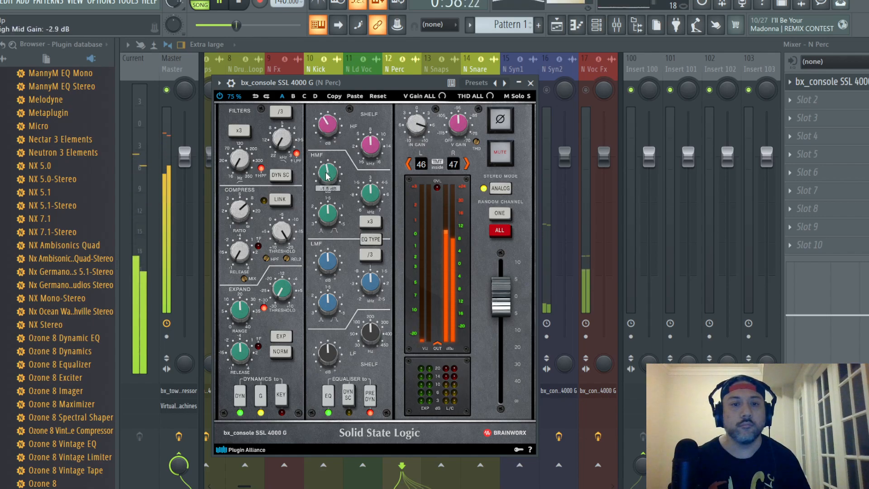
- Close the channel strip and balance the N Perc fader against the playing mix at -10.1 dB
click(531, 82)
drag(407, 156, 407, 230)
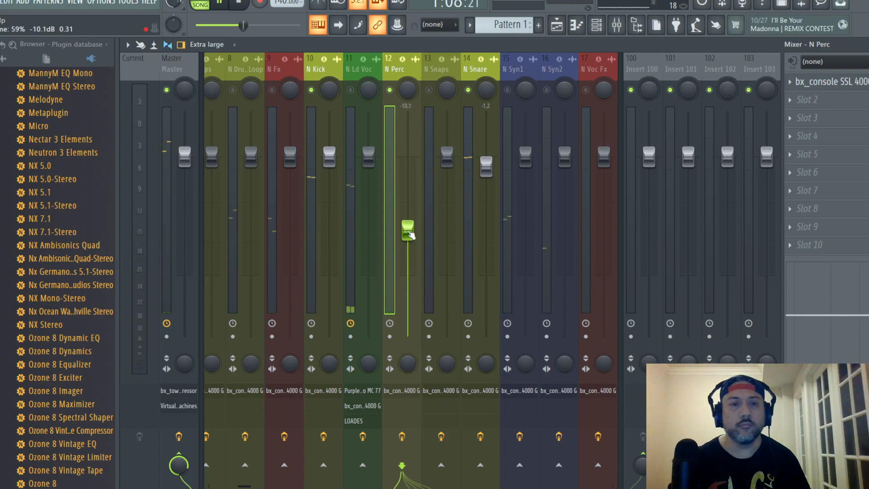
drag(408, 230, 408, 232)
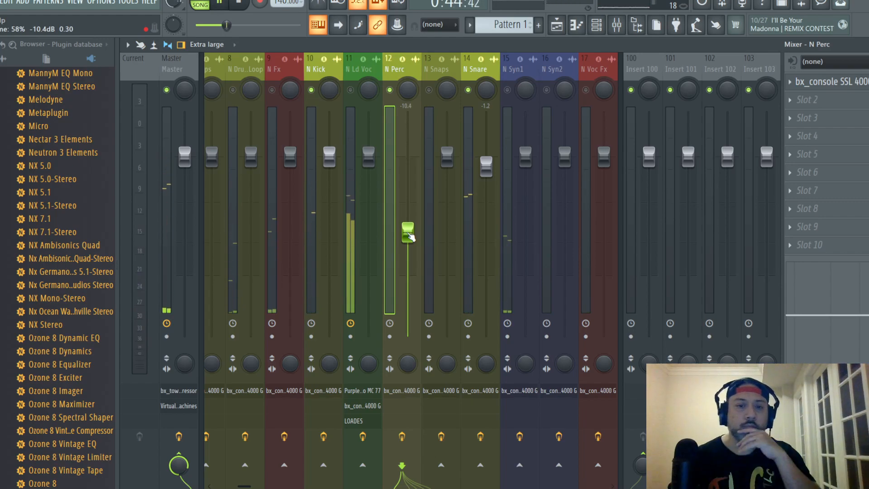
drag(407, 236, 408, 232)
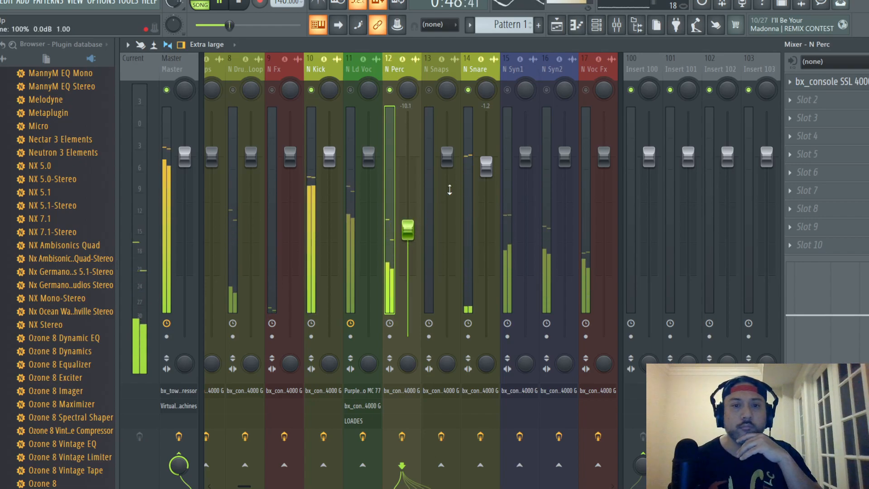
- Check the arrangement in the playlist and raise the N Perc fader to -9.2 dB
click(868, 44)
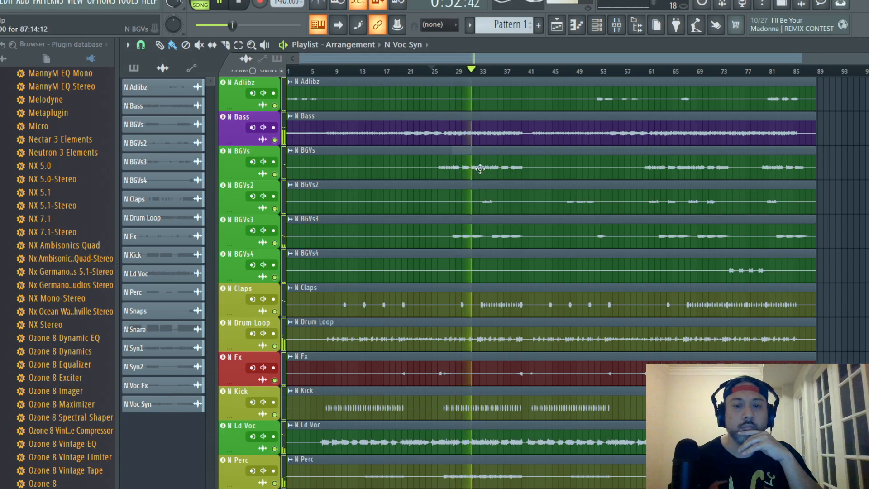
click(616, 26)
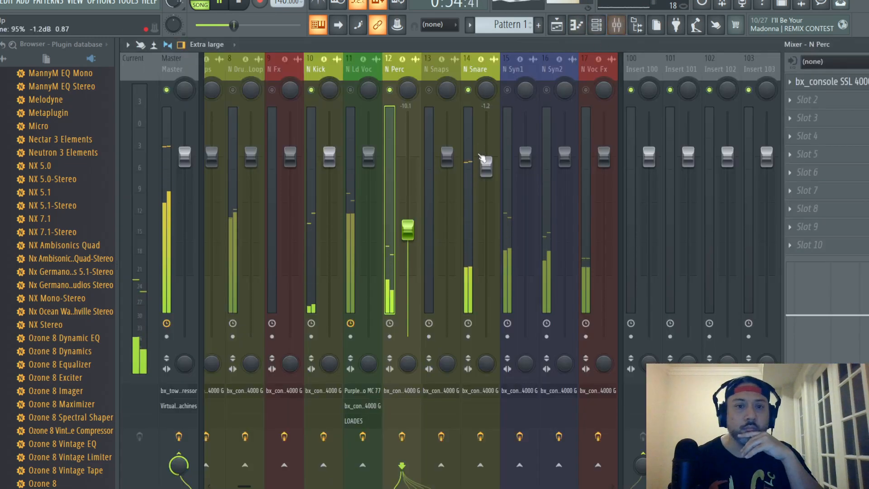
drag(408, 228, 408, 223)
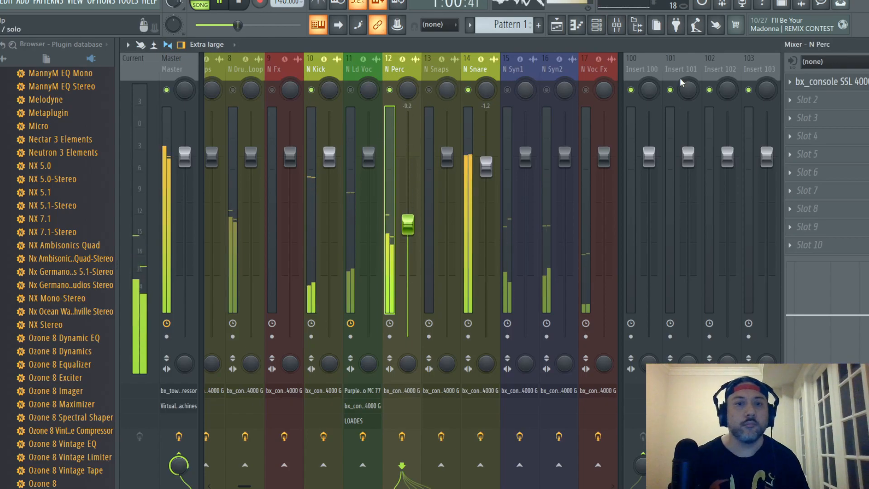
- Move playback to about bar 74 in the playlist and nudge the N Perc fader up to -9.1 dB
key(F5)
scroll(240, 275, down, 5)
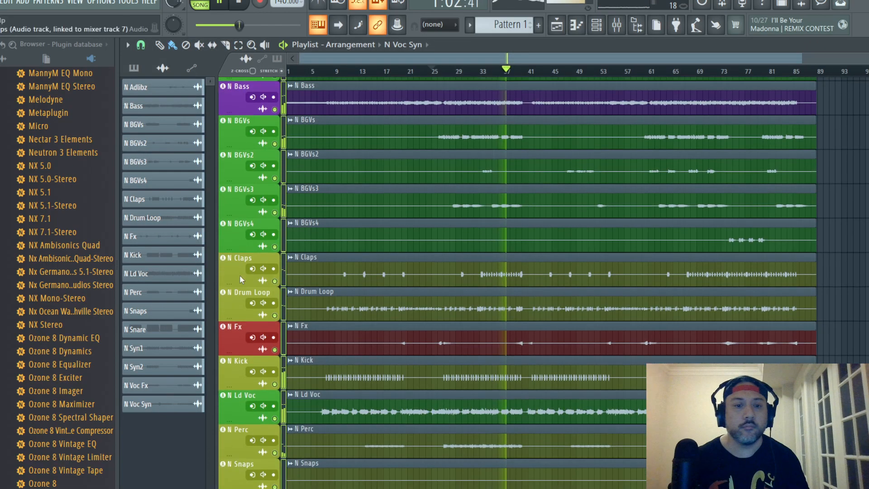
click(731, 72)
key(F9)
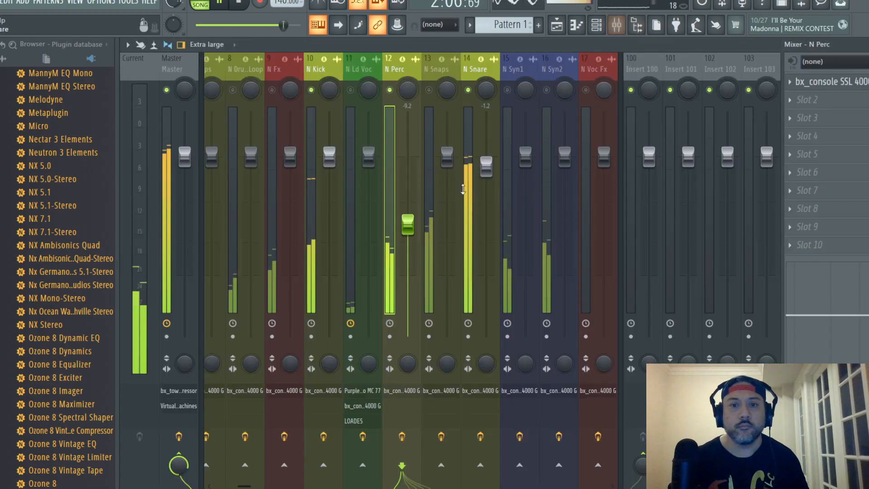
drag(408, 224, 408, 223)
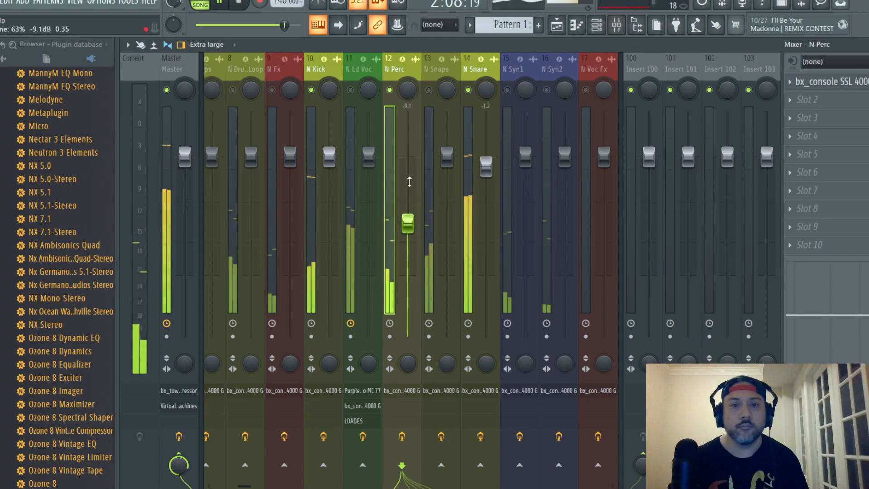
- Enable the N Snaps track and set the compressor ratio in its bx_console SSL 4000 G to 8.0:1
click(430, 90)
click(448, 73)
click(835, 84)
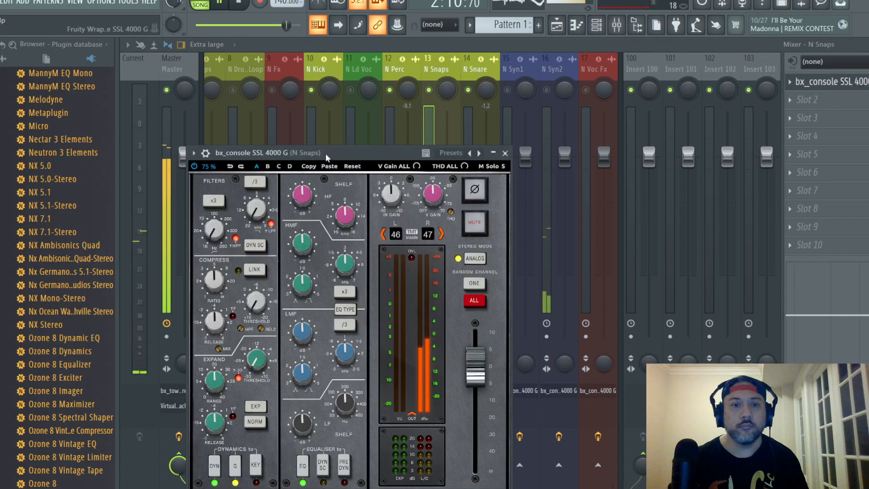
drag(325, 158, 365, 92)
click(254, 217)
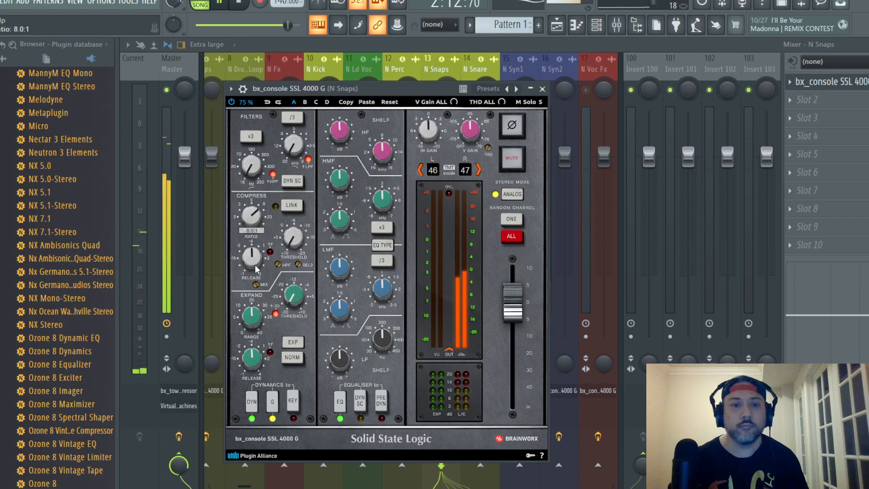
- Shorten the N Snaps compressor release, lower its threshold and raise the input gain to 4.0 dB
drag(256, 267, 273, 312)
drag(299, 240, 297, 242)
drag(426, 132, 429, 131)
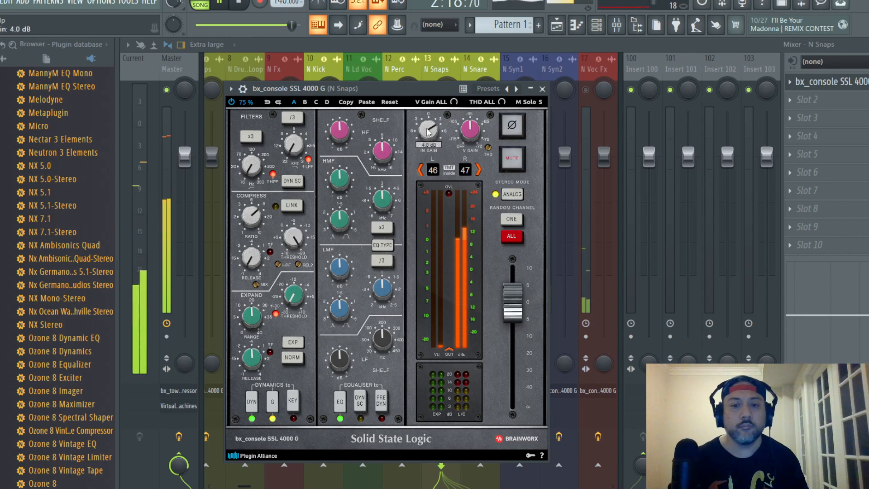
- Place the N Snaps EQ before the dynamics with the high gain at -2.7 dB, and lower the track fader to -1.5 dB
click(383, 405)
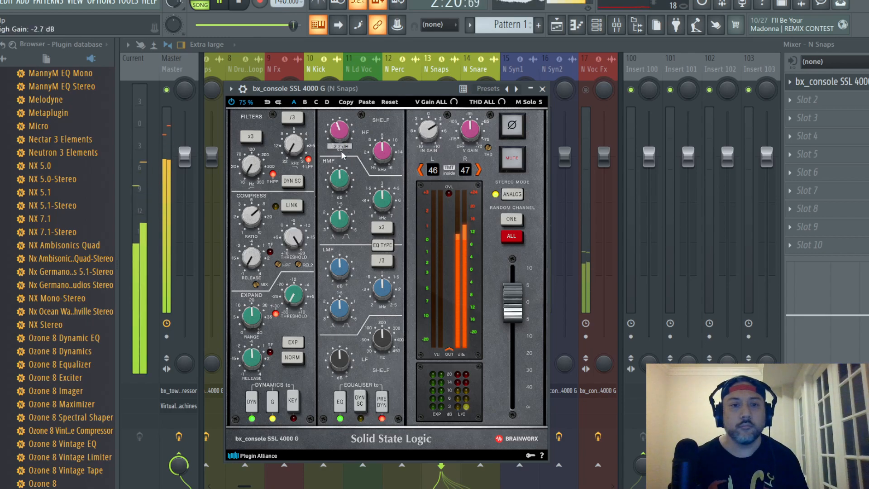
click(543, 89)
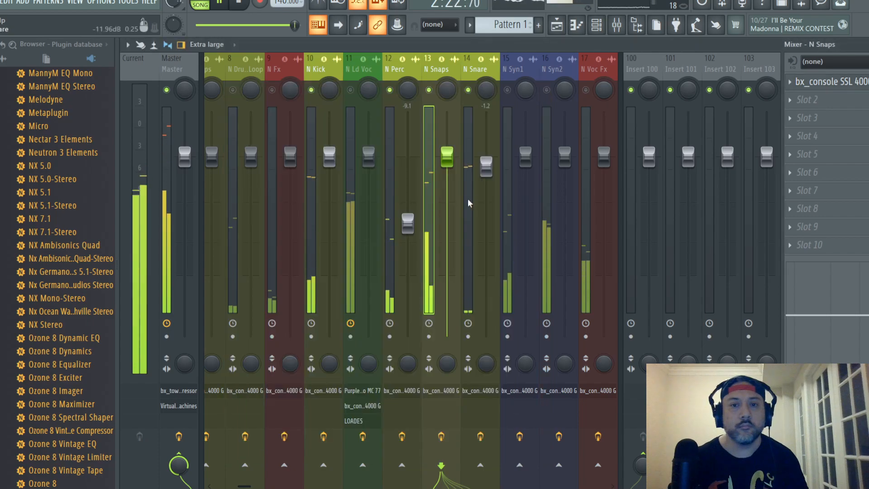
mouse_move(447, 157)
mouse_down()
mouse_move(447, 210)
mouse_move(447, 169)
mouse_up()
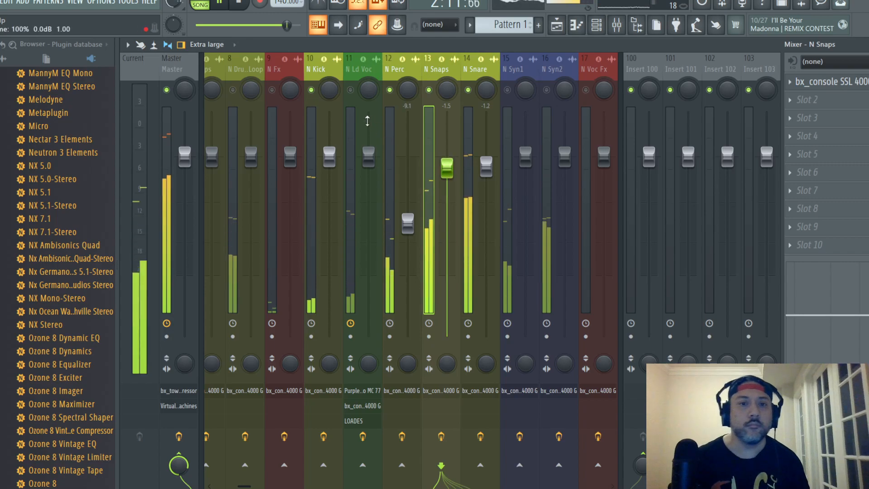
- Lower the Master fader to -1.9 dB and save the project
drag(186, 163, 185, 179)
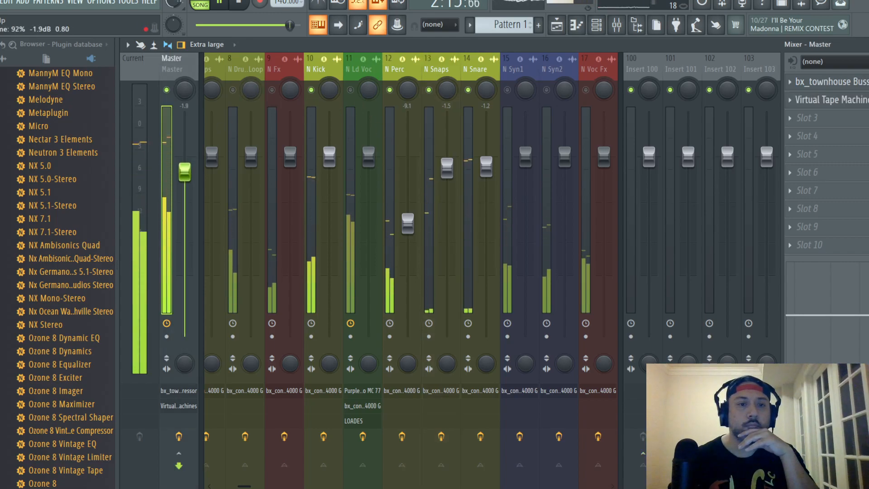
click(1, 2)
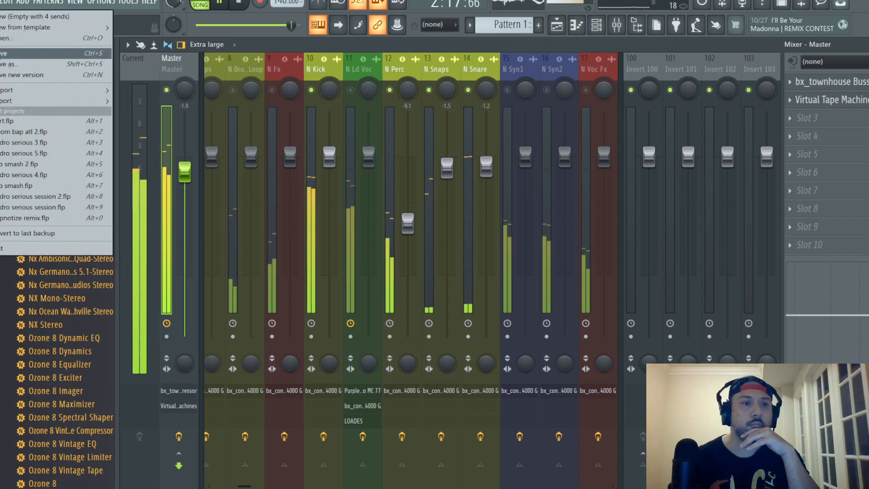
click(1, 53)
- Reopen the N Perc bx_console SSL 4000 G and bring its low-pass filter down to about 9.7 kHz
click(434, 70)
click(400, 70)
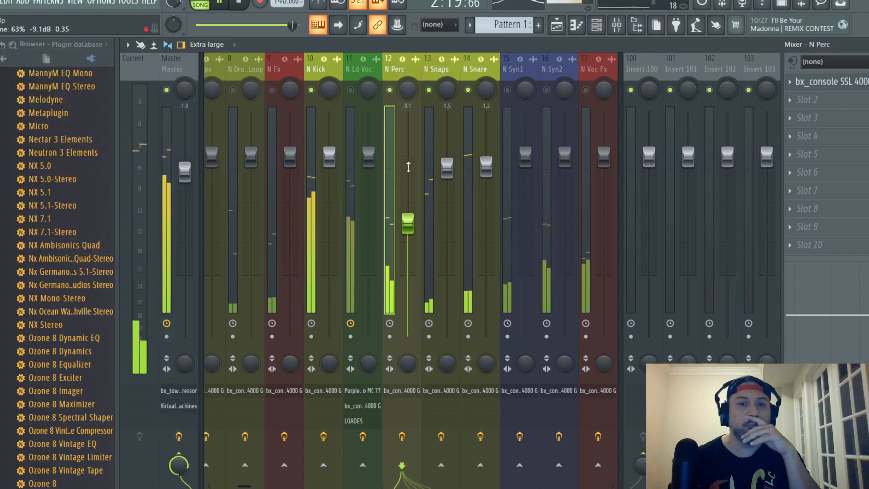
click(845, 81)
mouse_move(287, 145)
mouse_down()
mouse_move(294, 63)
mouse_move(290, 129)
mouse_up()
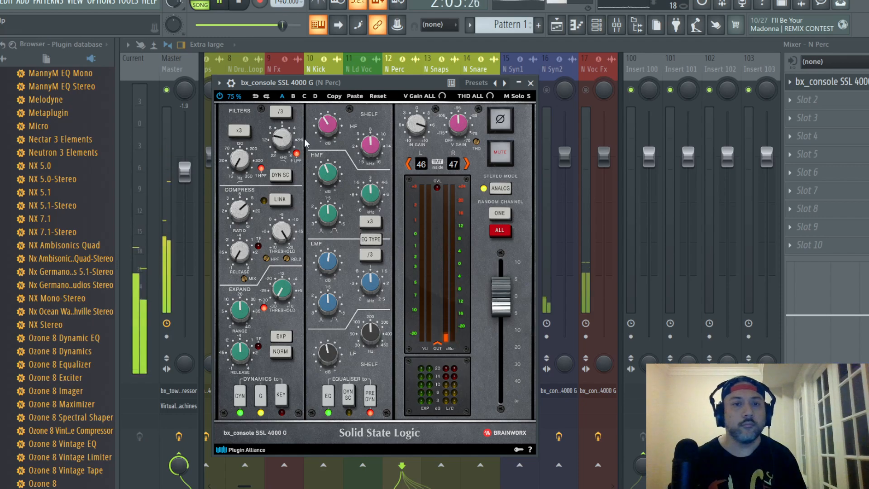
mouse_move(282, 139)
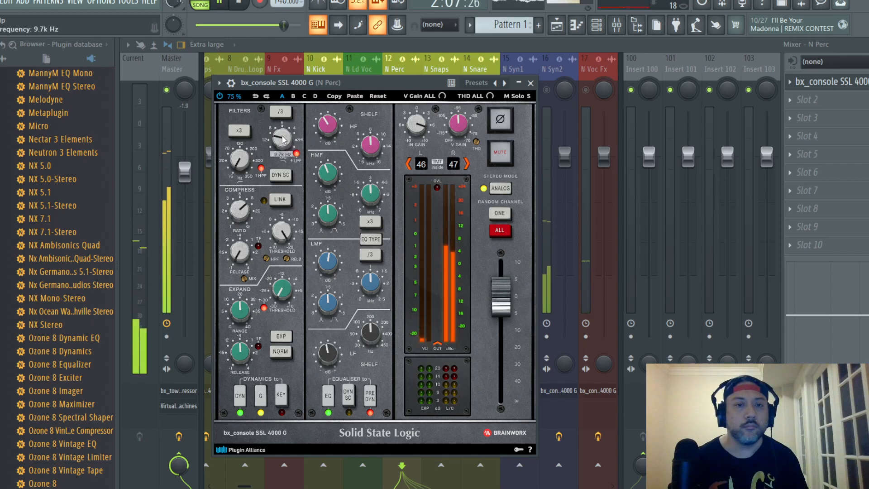
scroll(282, 139, up, 1)
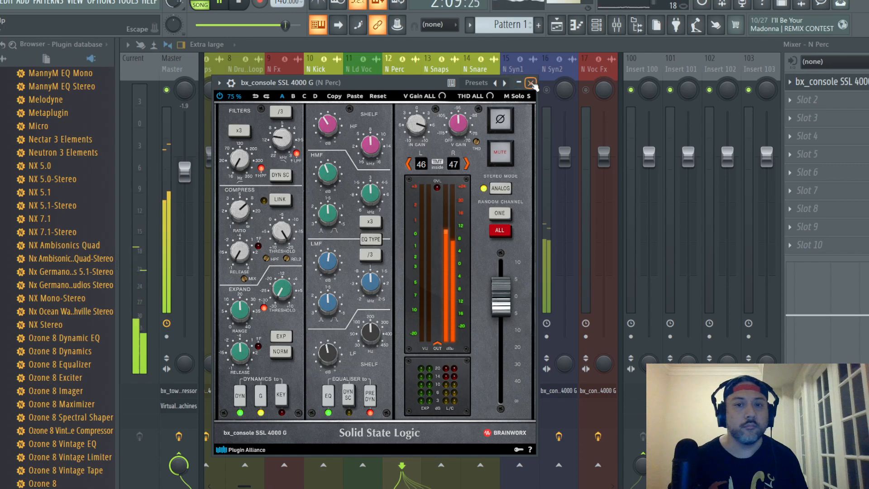
- Close the N Perc channel strip and set the N Perc track fader to -8.0 dB
click(531, 82)
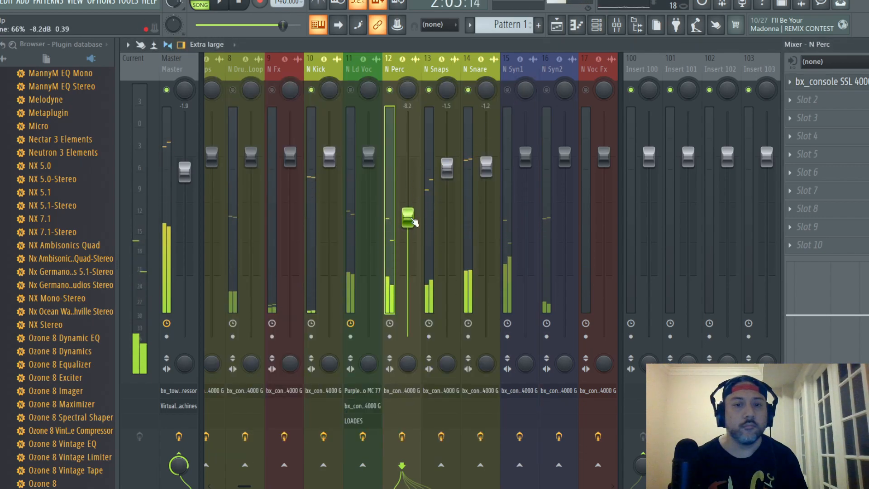
drag(413, 222, 414, 221)
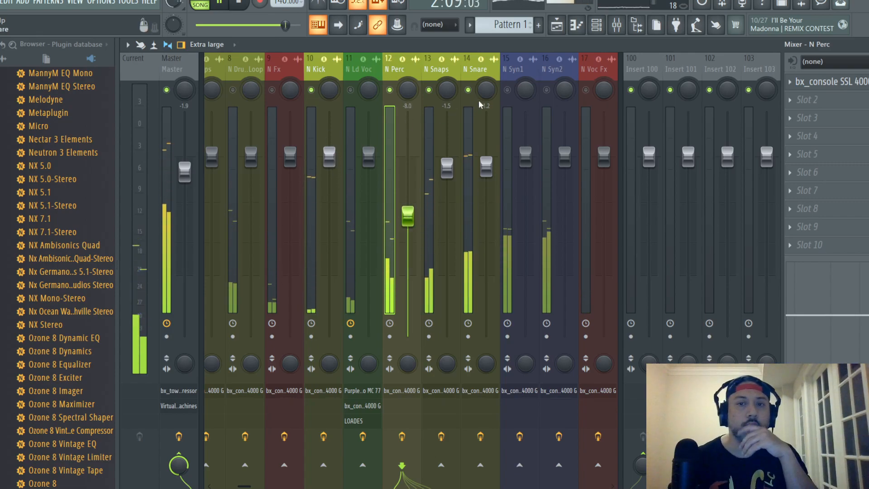
- Unmute the N Claps track and open its bx_console SSL 4000 G channel strip
drag(486, 70, 294, 69)
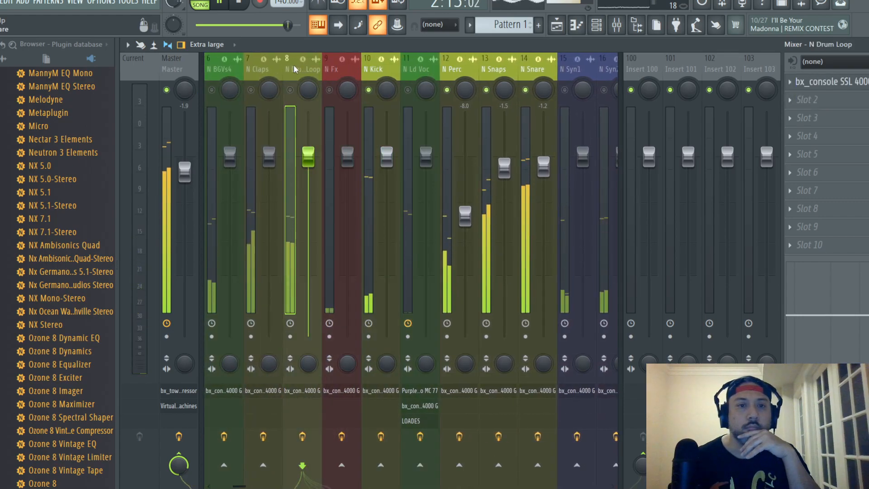
click(261, 70)
click(251, 91)
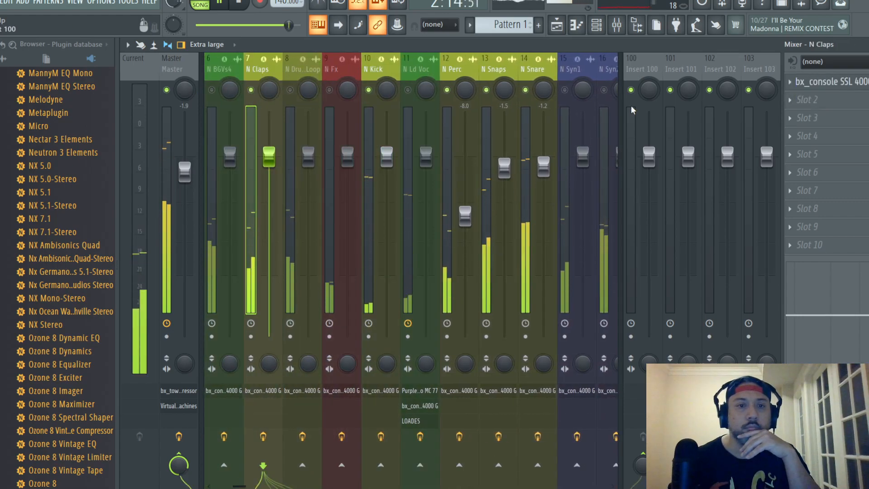
click(833, 81)
drag(269, 86, 359, 78)
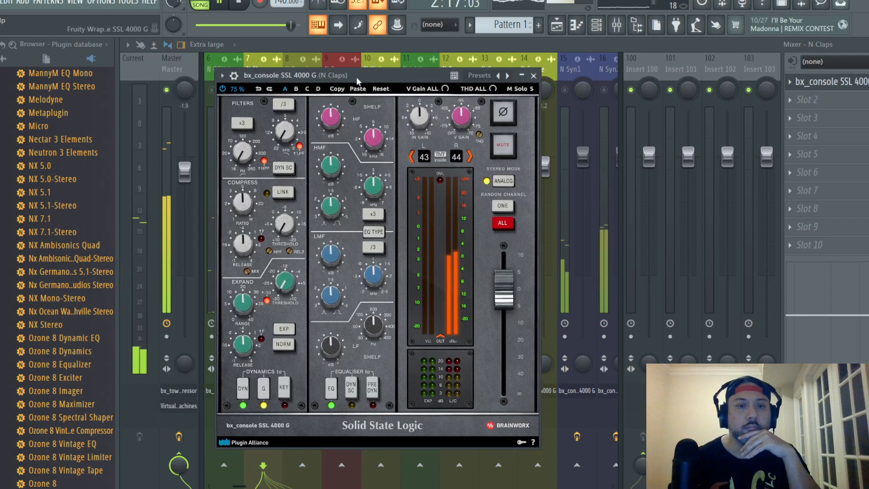
- Raise the N Claps compressor ratio, shorten its release and lower its threshold
drag(247, 205, 247, 218)
drag(245, 271, 245, 308)
drag(285, 228, 285, 229)
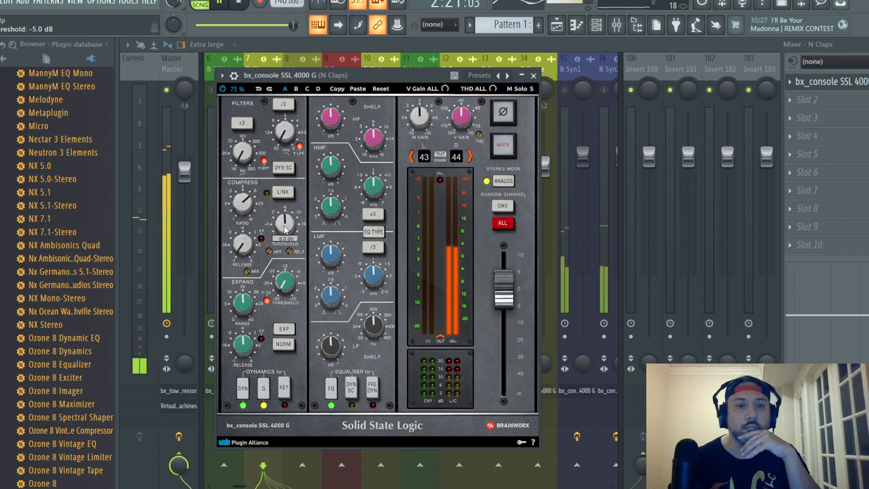
scroll(286, 230, down, 4)
- Place the N Claps EQ before the dynamics with a high-shelf boost, and lower the track fader to -2.9 dB
click(373, 397)
scroll(334, 122, up, 3)
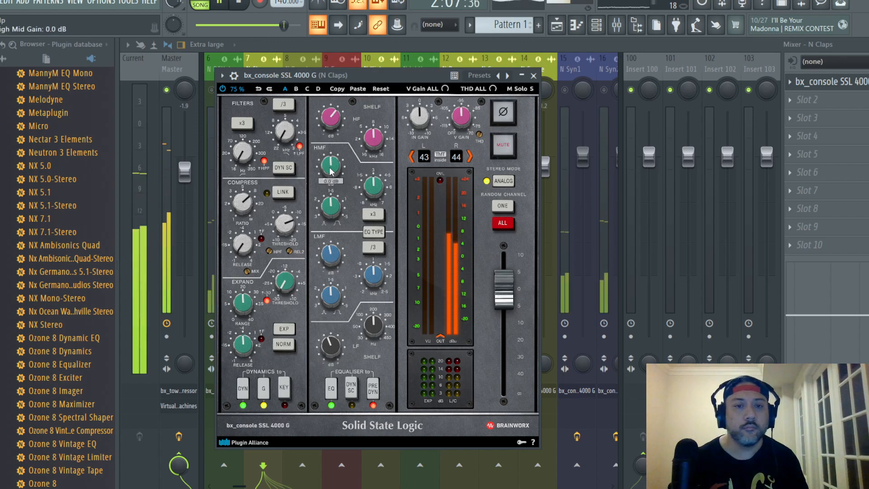
mouse_move(335, 252)
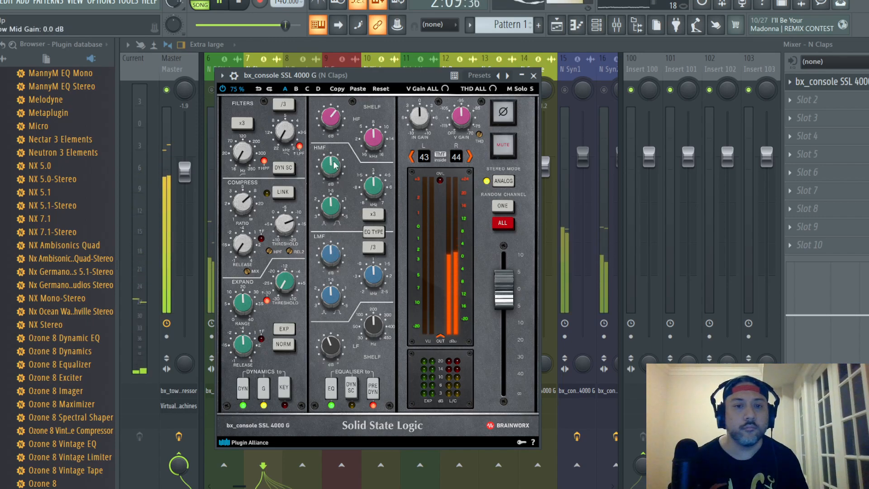
click(534, 76)
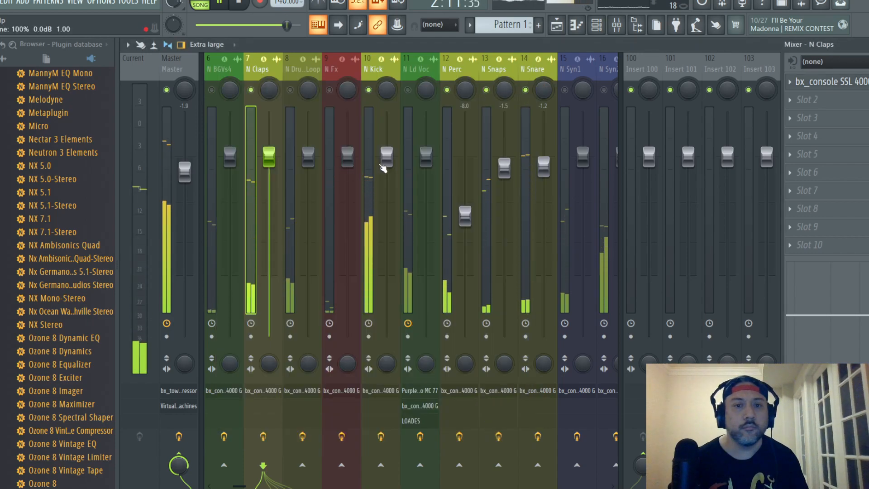
drag(271, 160, 272, 182)
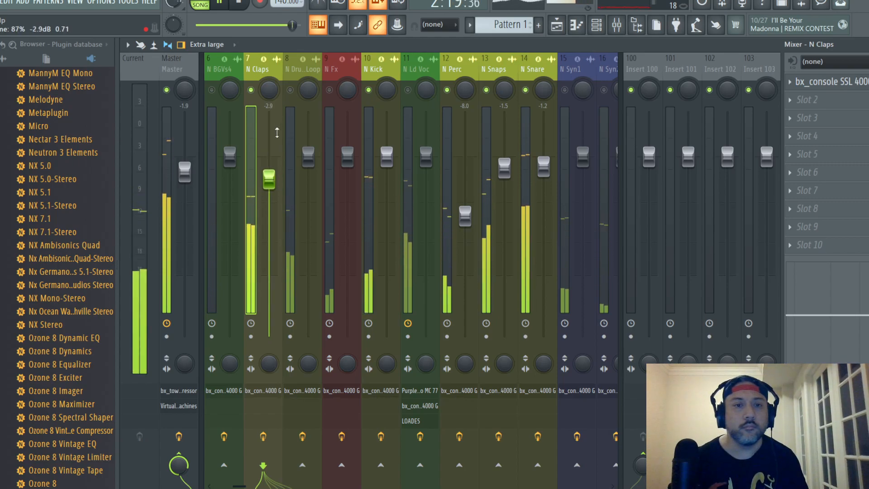
- Unmute N Drum Loop and set its bx_console compressor to an 8.0:1 ratio with a shorter release
click(291, 90)
click(828, 82)
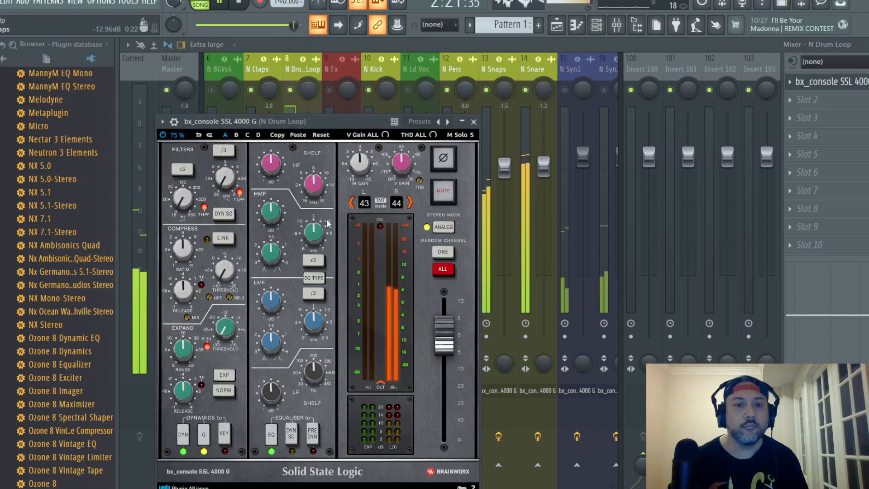
drag(188, 250, 189, 247)
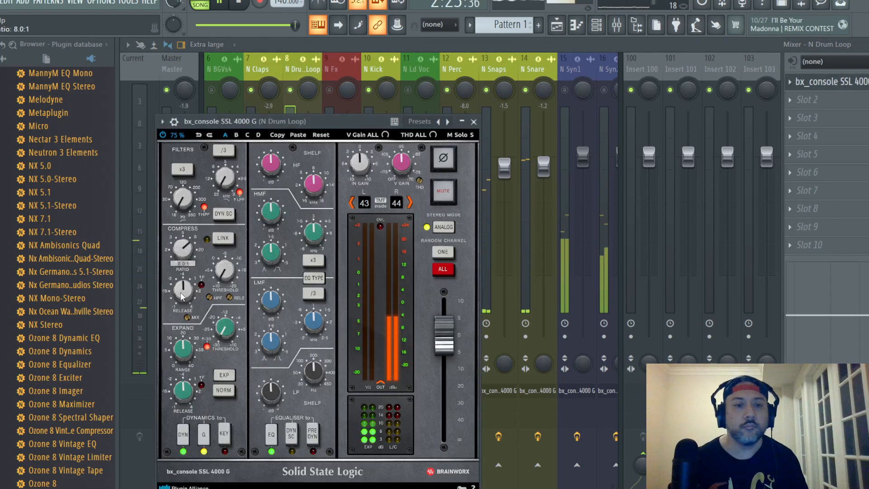
drag(185, 325, 185, 337)
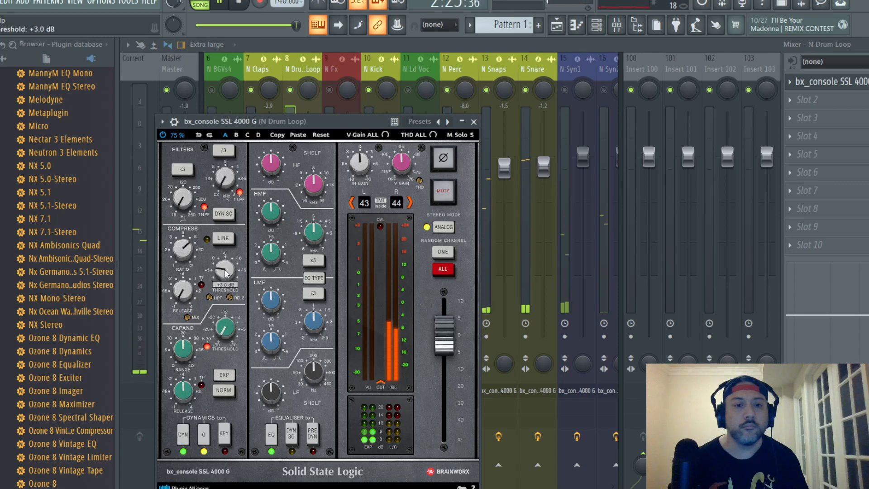
- Lower the N Drum Loop compressor threshold to -20.0 dB
scroll(226, 273, up, 3)
drag(301, 122, 358, 85)
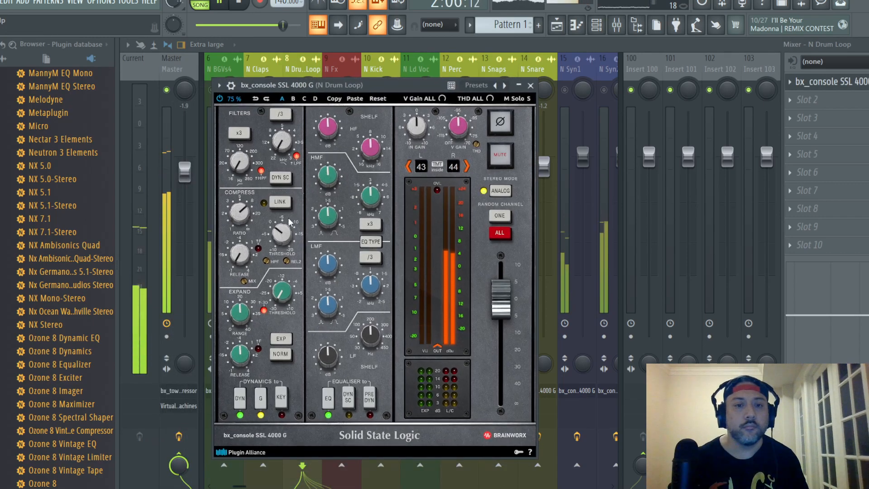
scroll(285, 235, down, 3)
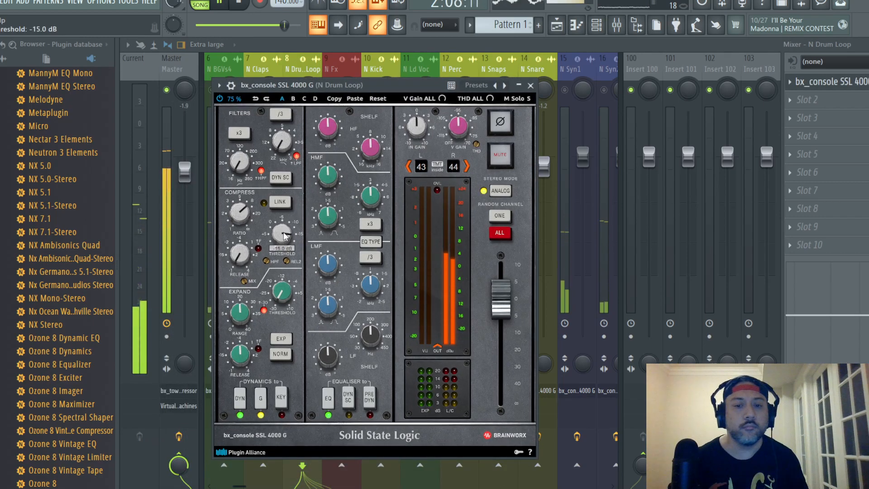
scroll(284, 234, down, 2)
scroll(284, 235, down, 2)
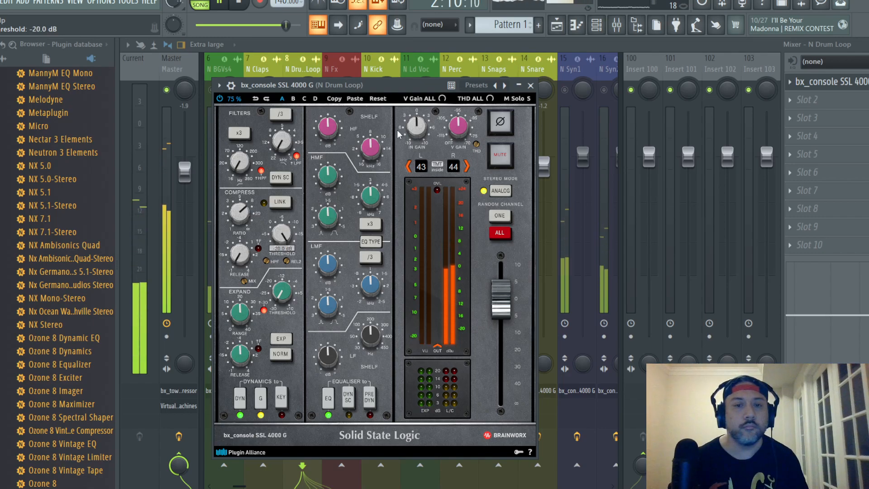
- Raise the N Drum Loop input gain and place its EQ before the dynamics
scroll(425, 126, up, 2)
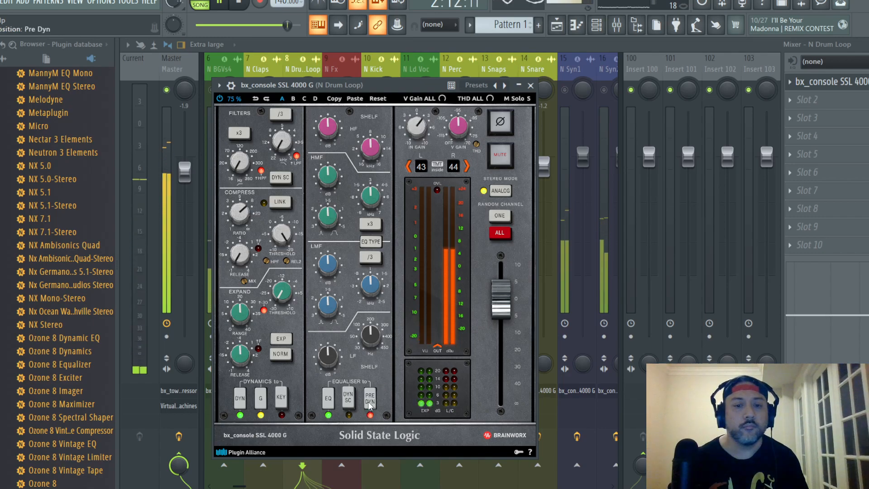
scroll(330, 186, down, 2)
scroll(329, 357, down, 2)
click(531, 85)
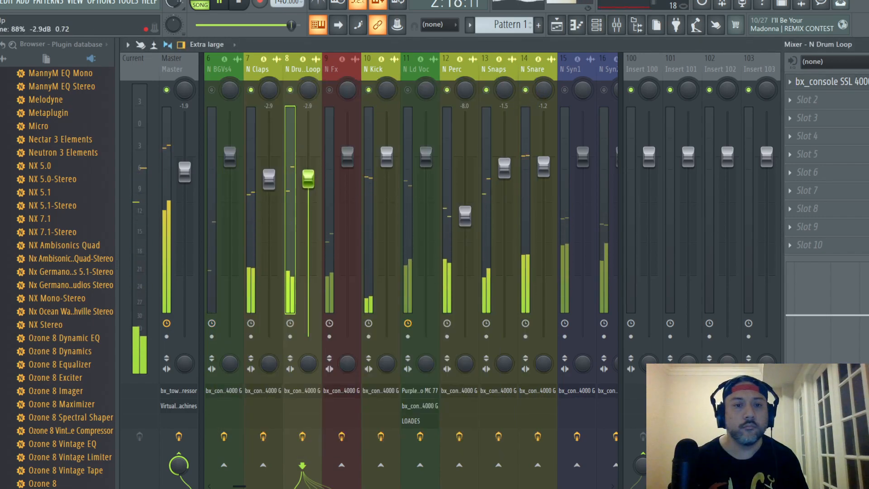
- Lower the N Drum Loop track fader to -4.1 dB during playback
scroll(308, 177, down, 3)
scroll(308, 183, down, 1)
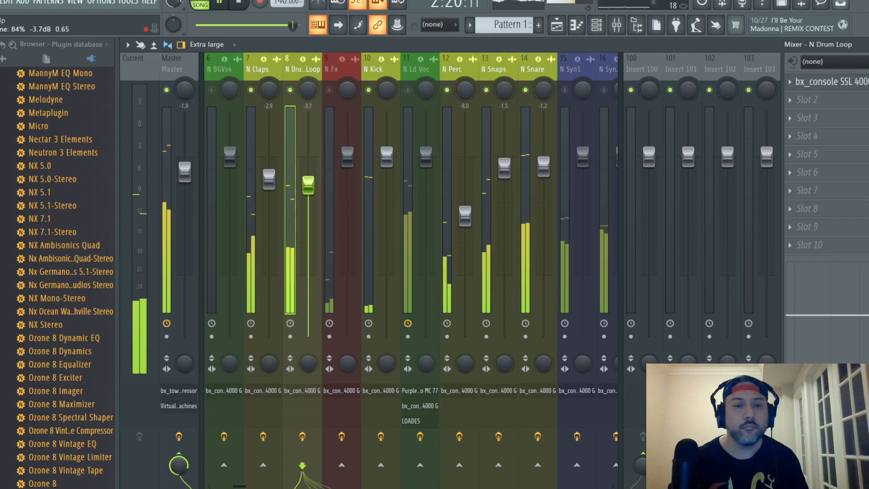
scroll(309, 185, down, 2)
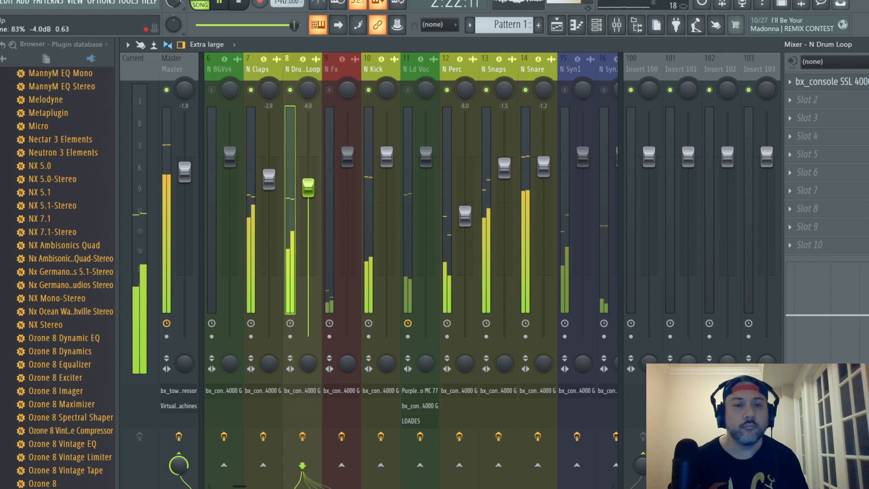
scroll(309, 185, up, 1)
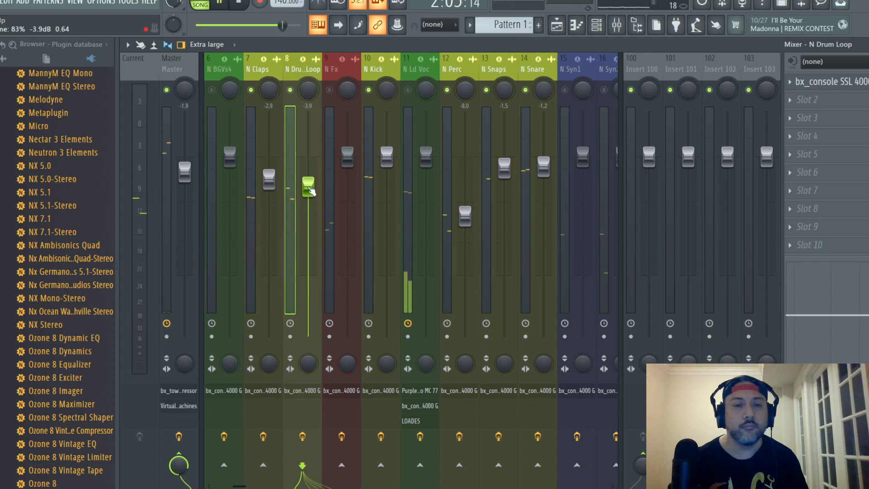
key(space)
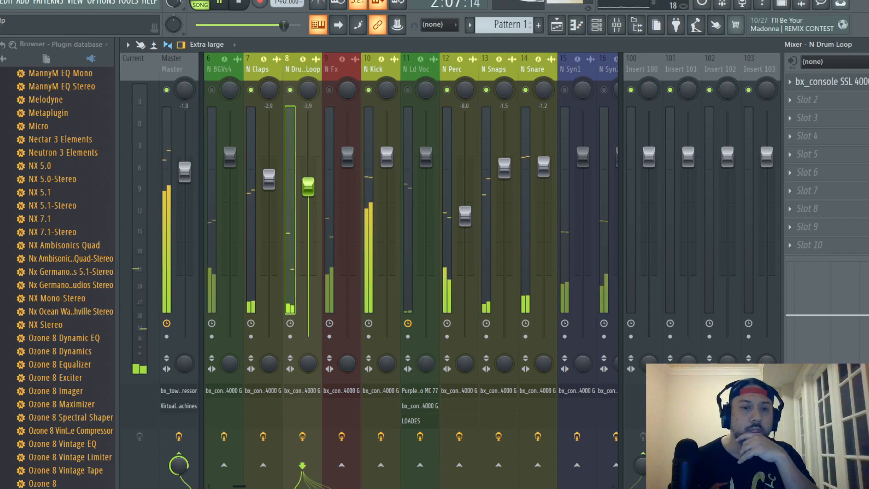
drag(308, 186, 308, 188)
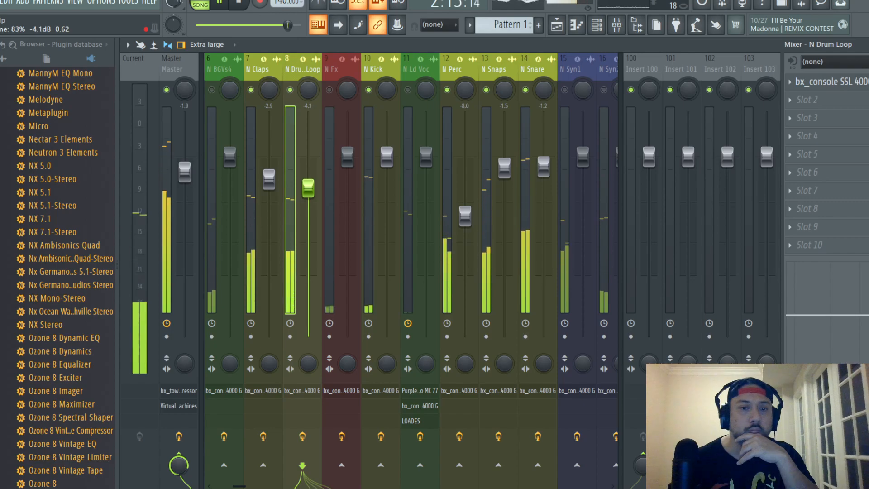
- Unmute the N Syn1 track and set its bx_console SSL 4000 G compressor ratio to 8.0:1
drag(298, 73, 92, 85)
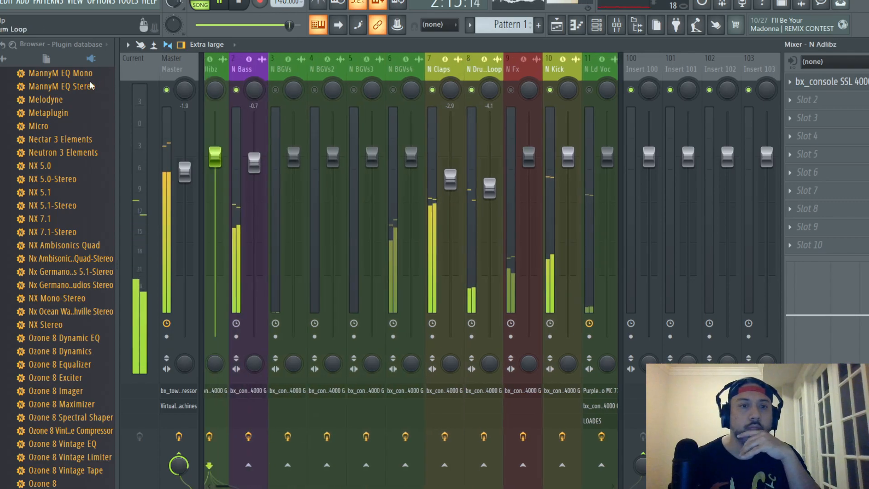
drag(293, 67, 453, 78)
click(428, 89)
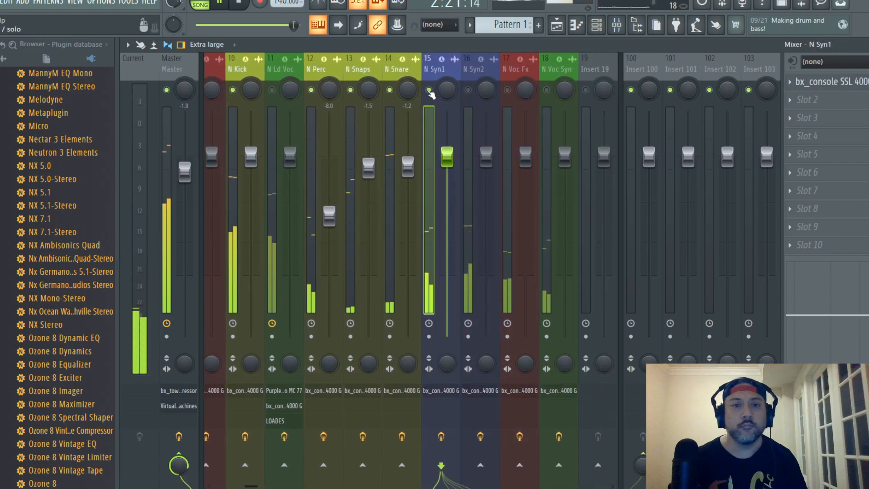
click(835, 82)
drag(312, 92, 470, 86)
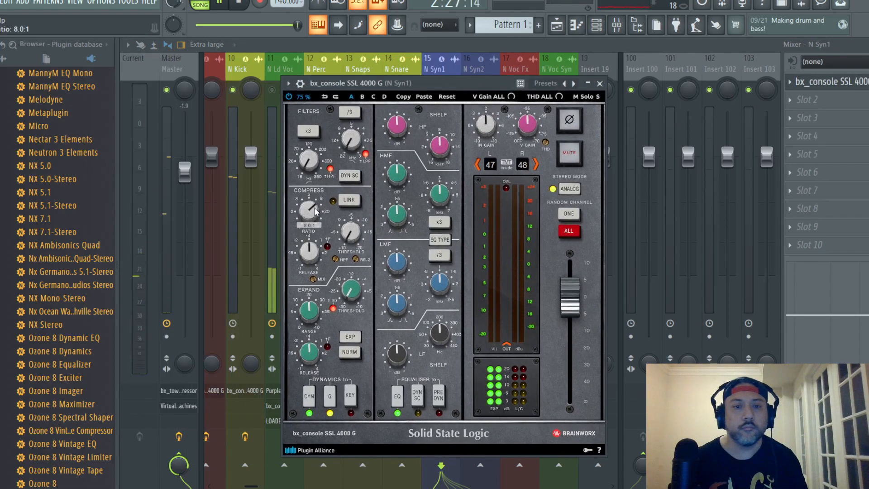
- Lower the N Syn1 compressor threshold to -13.0 dB
scroll(350, 235, down, 6)
scroll(351, 234, down, 2)
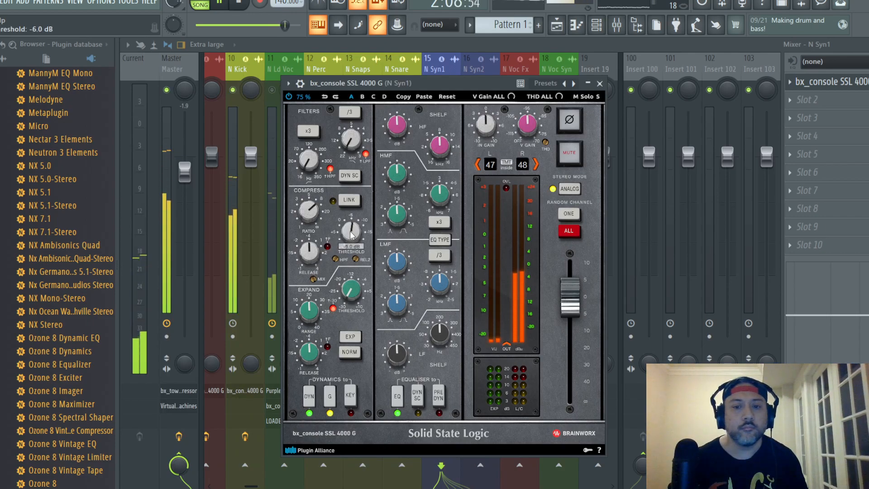
scroll(352, 234, down, 3)
scroll(353, 234, down, 1)
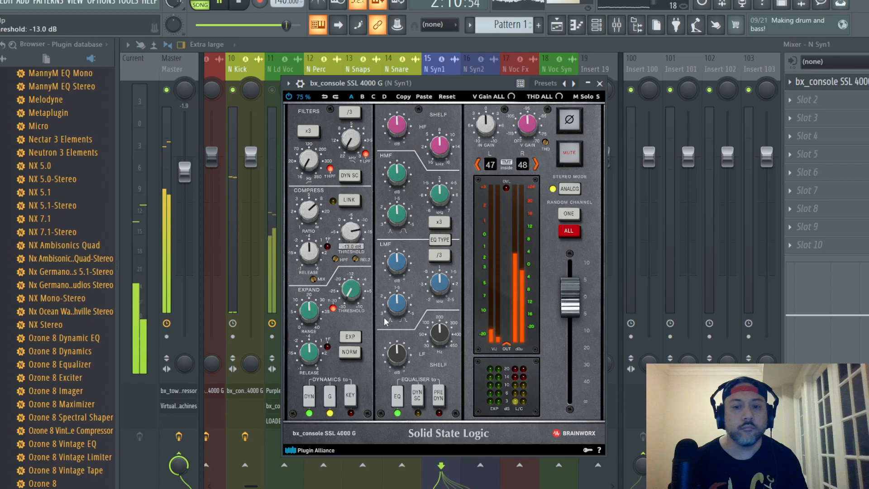
- Place the N Syn1 EQ before the dynamics, cut its high shelf and set the low-mid gain to +1.5 dB
click(439, 402)
drag(396, 126, 401, 180)
drag(400, 363, 399, 315)
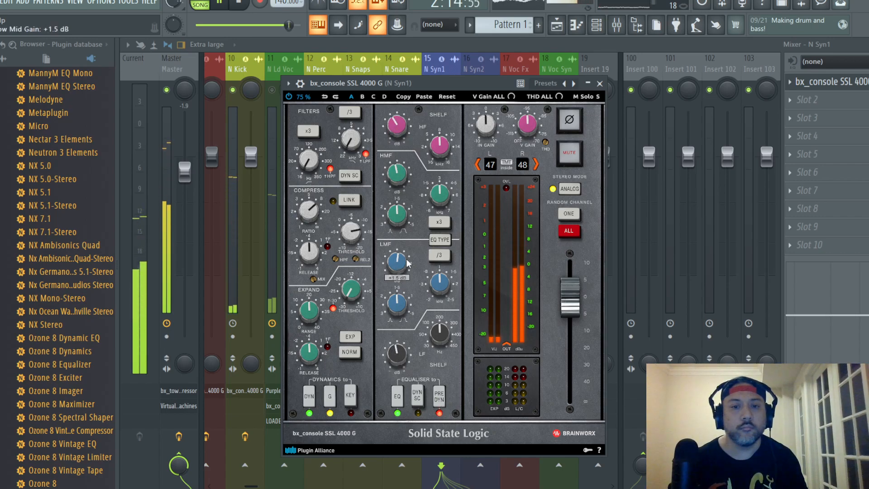
- Lower the N Syn1 track fader to -2.5 dB and save the project
click(601, 84)
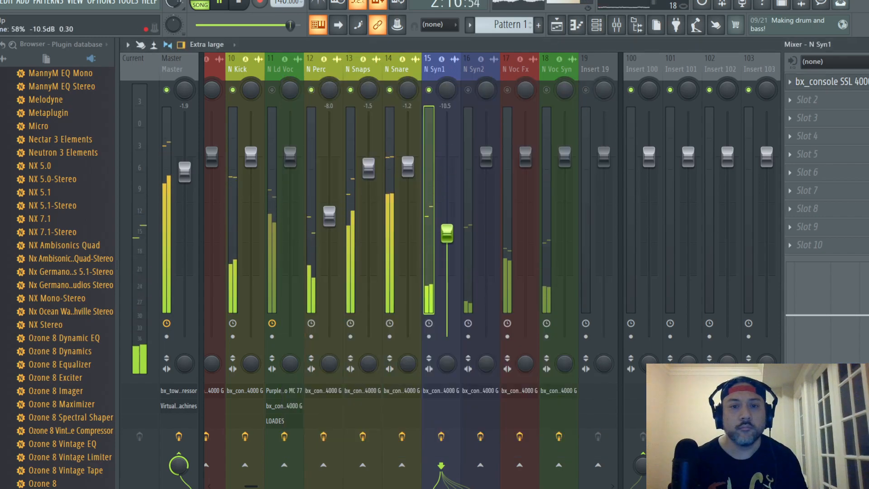
drag(447, 165, 446, 176)
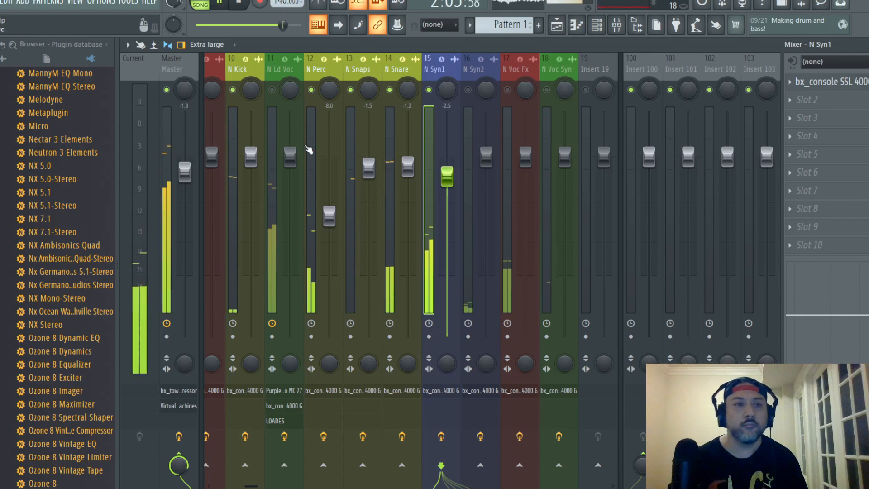
click(0, 2)
click(3, 54)
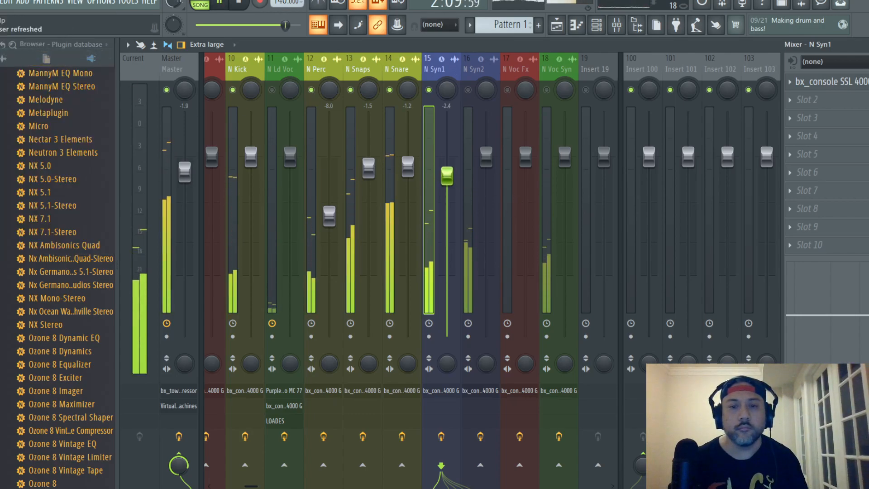
- Unmute the N Syn2 track, then raise the ratio and lower the threshold of its bx_console SSL 4000 G compressor
click(468, 90)
click(474, 70)
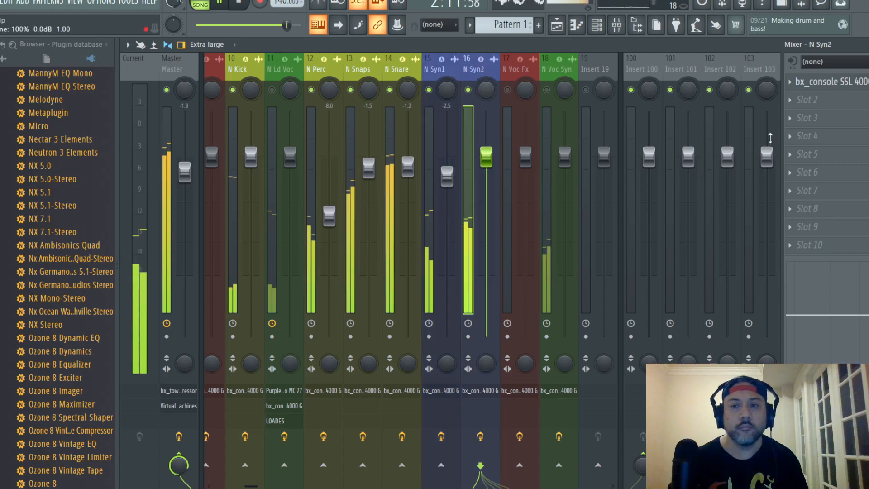
click(843, 82)
drag(297, 126, 403, 92)
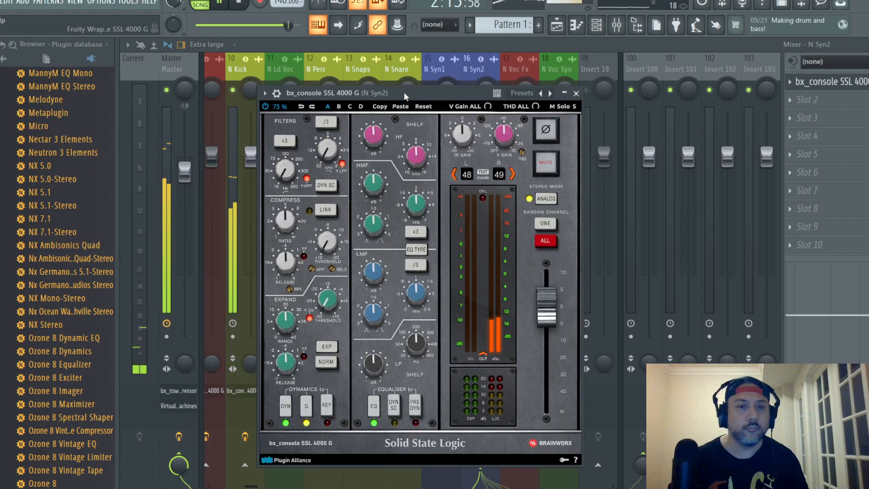
drag(331, 244, 333, 239)
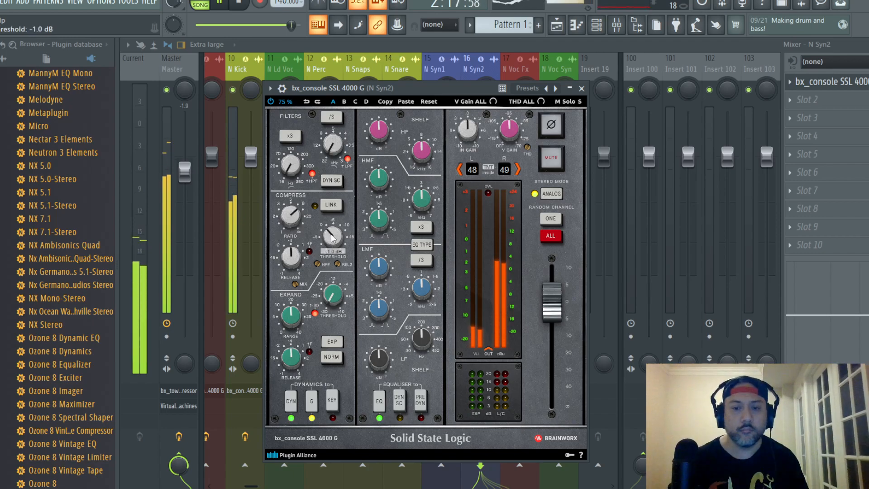
drag(332, 239, 332, 239)
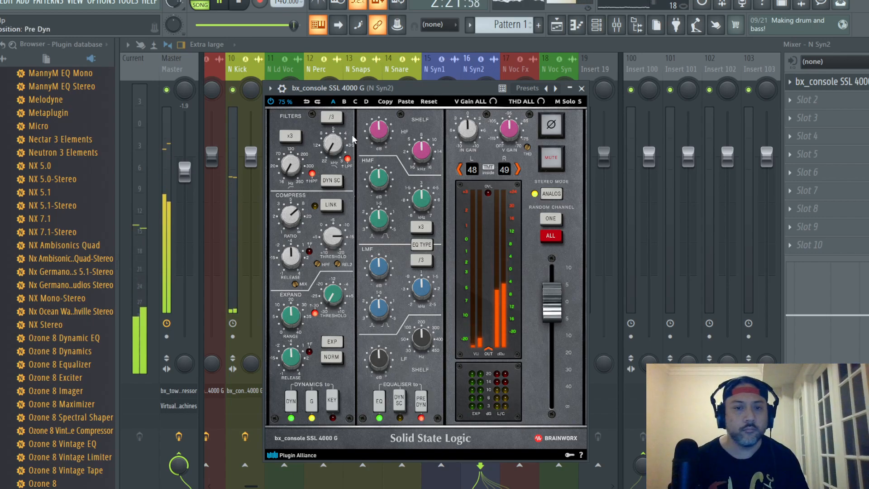
- Place the N Syn2 EQ before the dynamics and slightly cut its high and low shelf gains
drag(379, 131, 384, 170)
drag(374, 358, 375, 368)
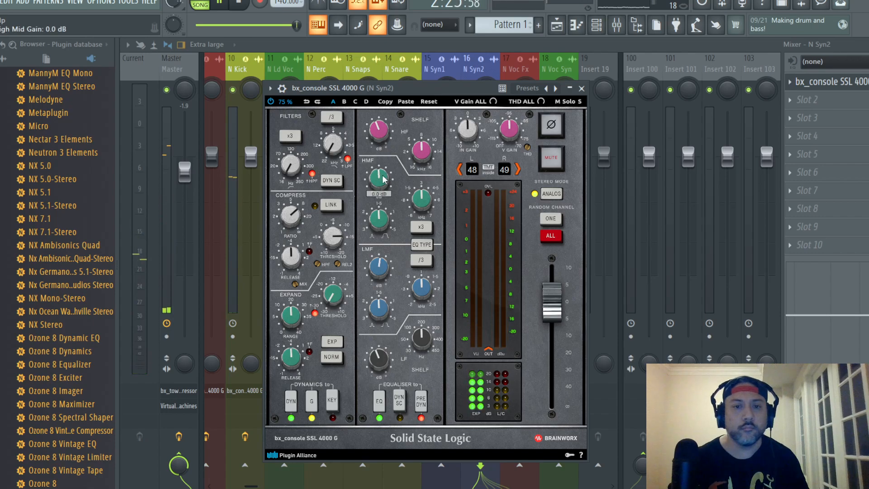
click(582, 87)
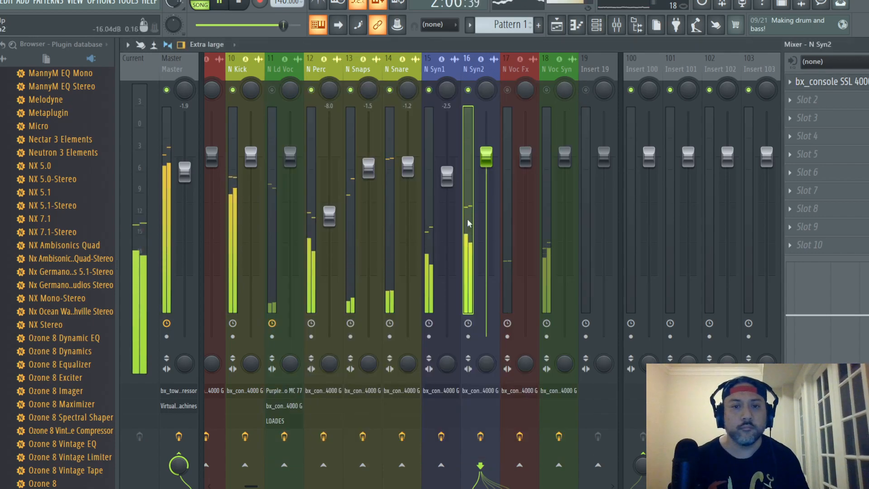
- Raise the N Syn2 track fader to 0.2 dB and save the project
drag(488, 157, 487, 155)
click(0, 2)
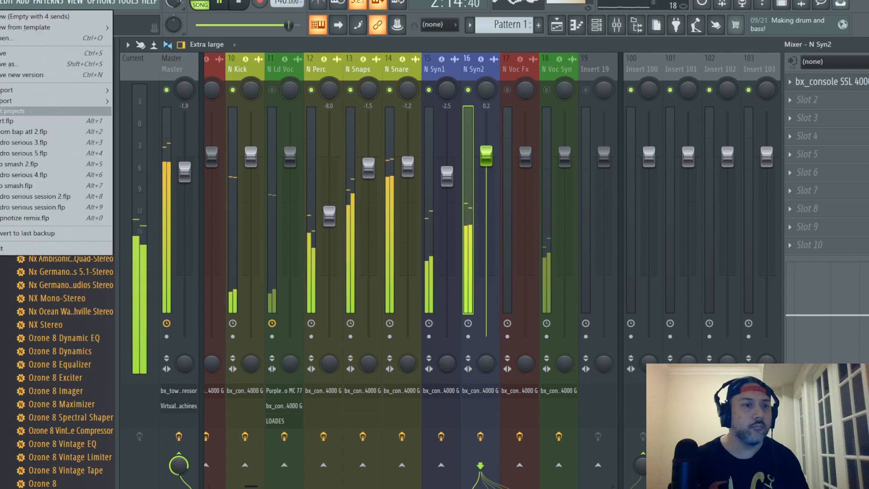
click(6, 54)
- Unmute the N Fx track, raise its bx_console SSL 4000 G compressor ratio and lower the threshold to -7.0 dB
drag(431, 77, 159, 92)
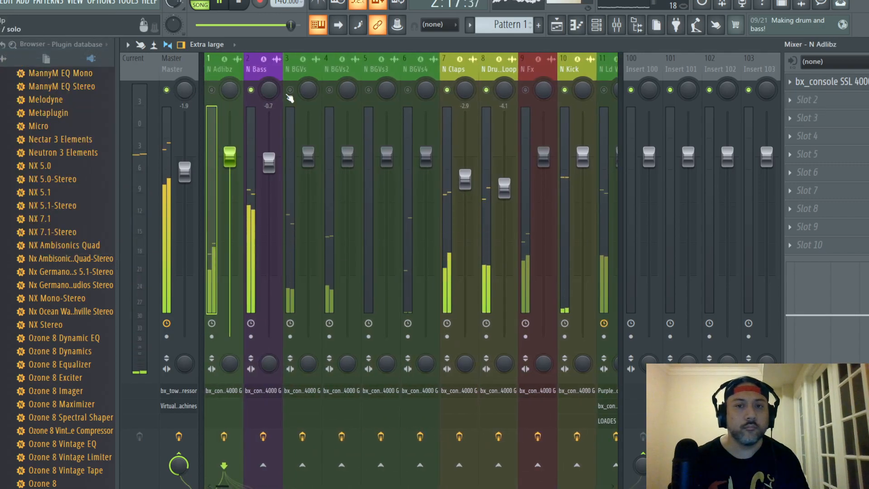
click(525, 90)
click(547, 101)
click(843, 82)
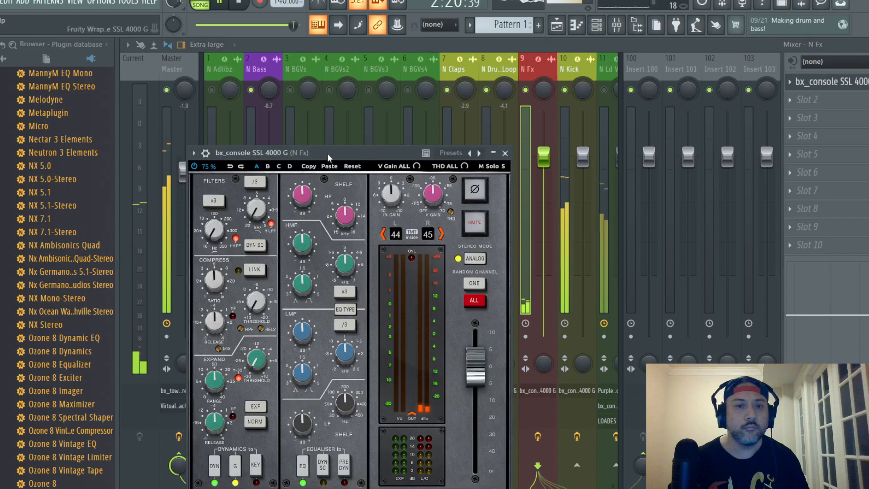
drag(327, 153, 357, 85)
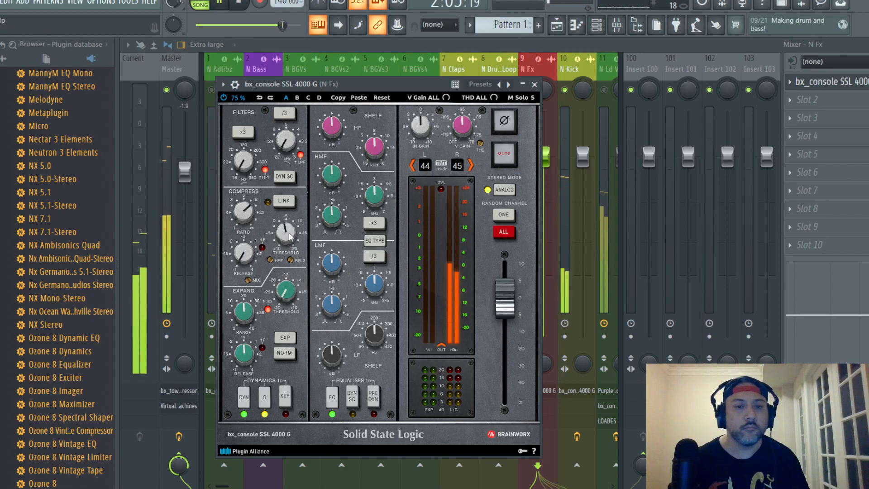
scroll(288, 235, down, 2)
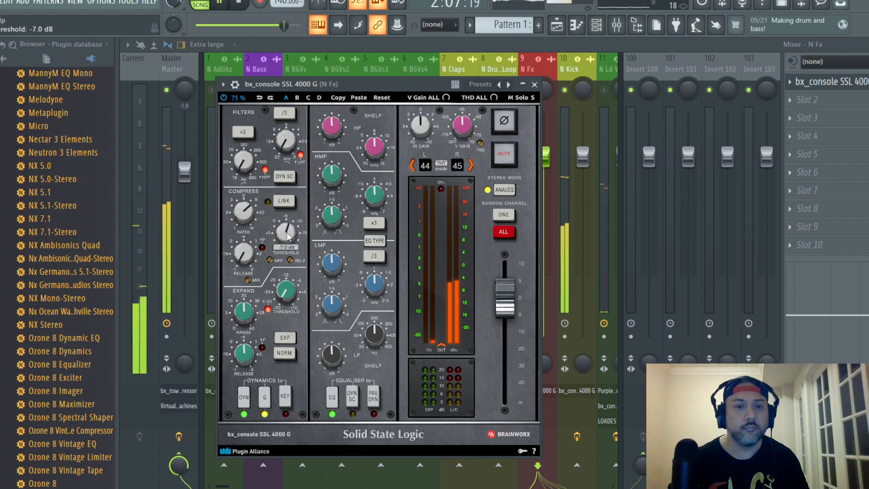
- Check the N Fx clip in the playlist and replay the song from about bar 72
click(535, 85)
key(F5)
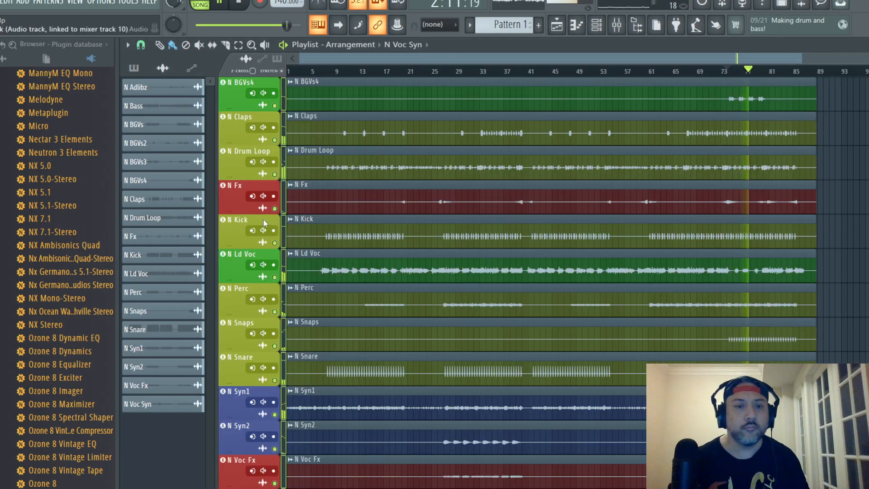
key(space)
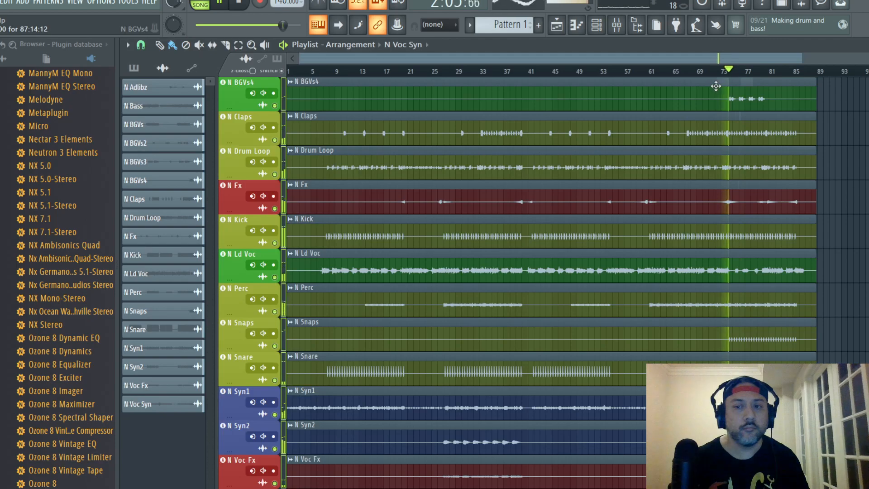
key(space)
key(F9)
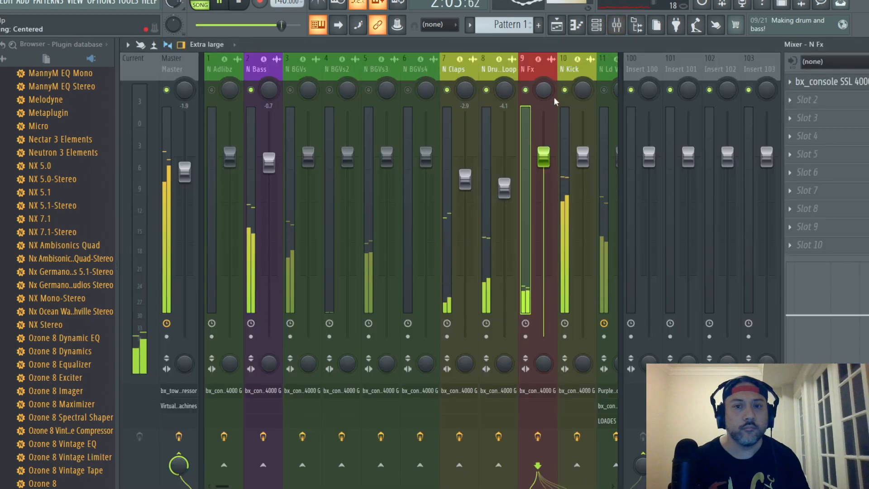
- Lower the N Fx compressor threshold past -10.0 dB and place the EQ before the dynamics
click(844, 87)
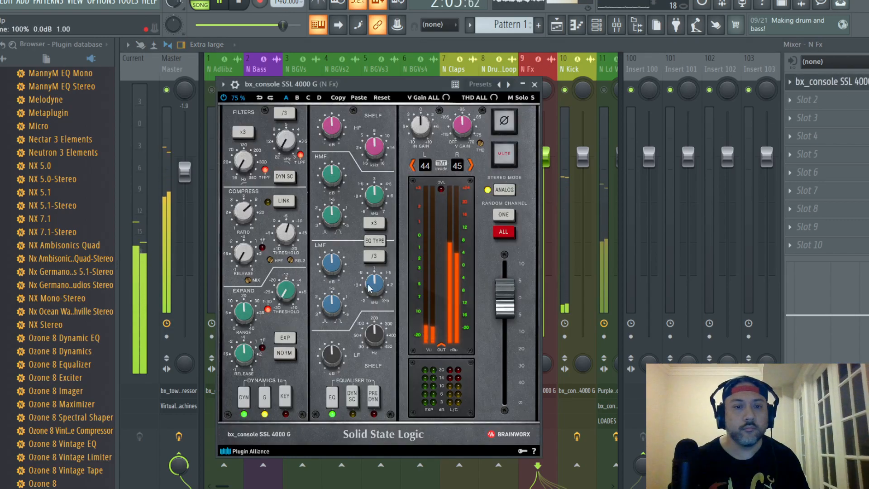
drag(287, 242, 287, 235)
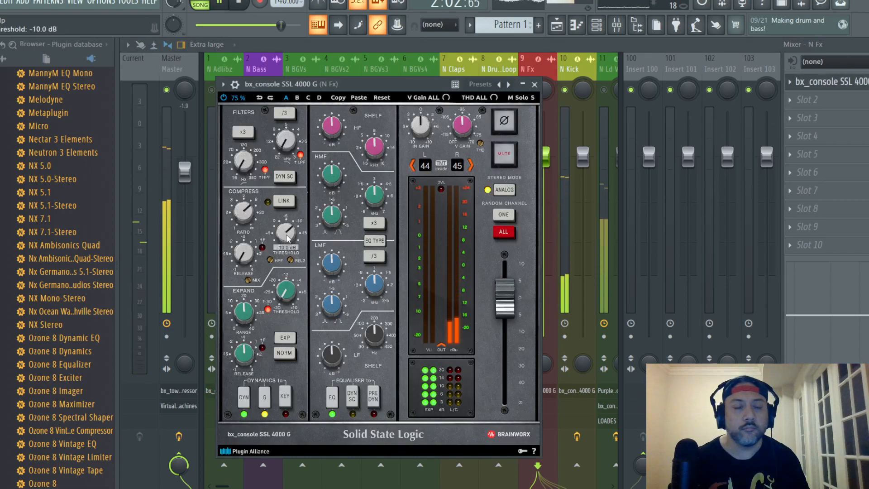
scroll(287, 239, down, 1)
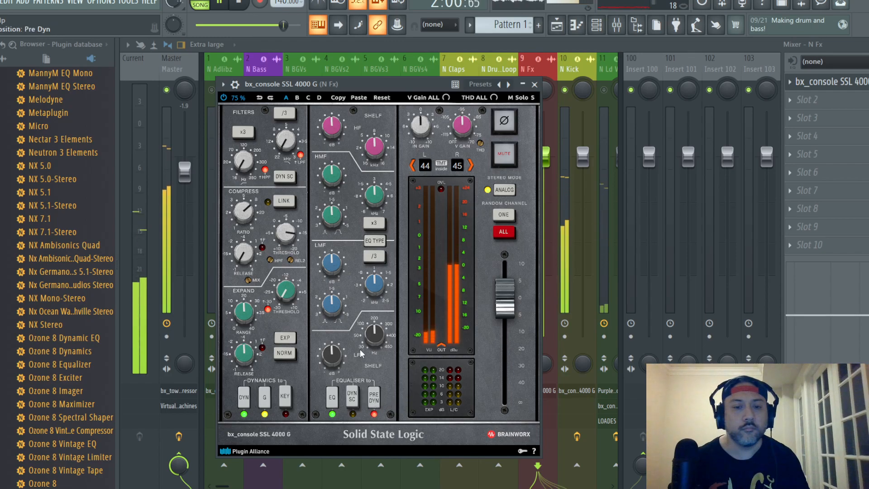
- Raise the N Fx high shelf gain to +2.7 dB and the track fader to 0.4 dB
scroll(332, 127, up, 1)
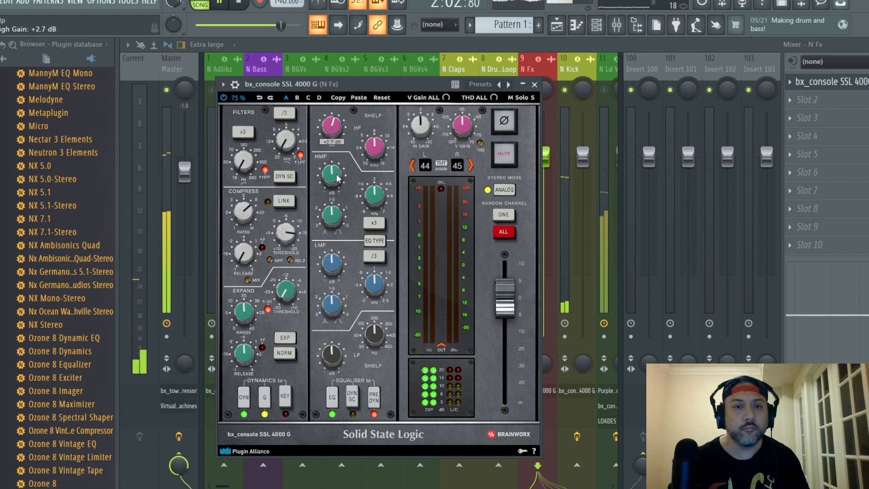
click(523, 85)
drag(545, 155, 545, 153)
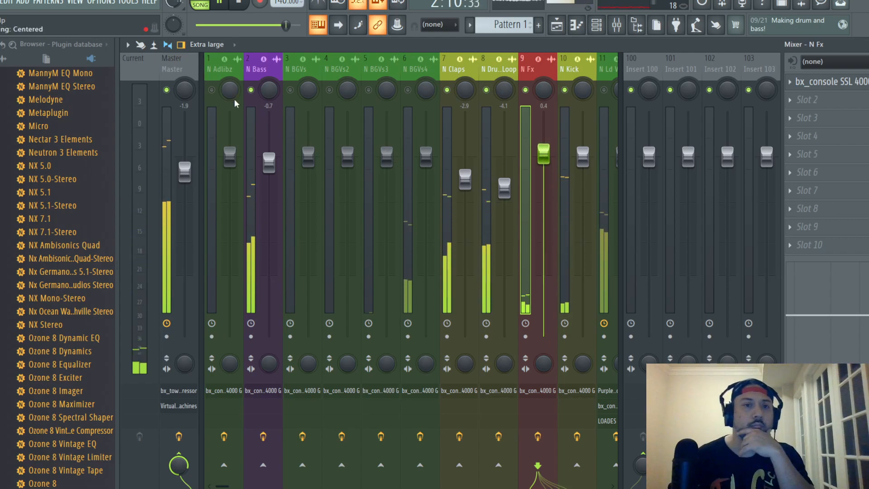
- Adjust the N Bass EQ low shelf gain to around +7.2 dB in its bx_console SSL 4000 G
drag(292, 74, 251, 89)
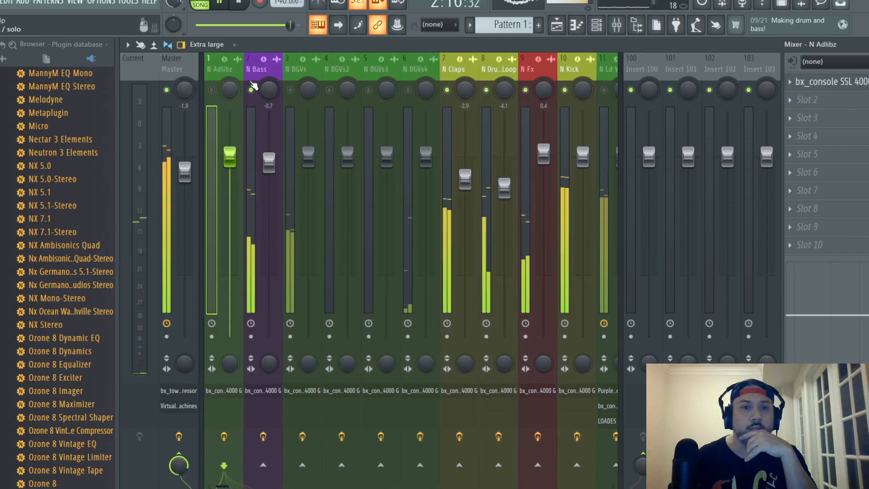
click(253, 83)
click(836, 82)
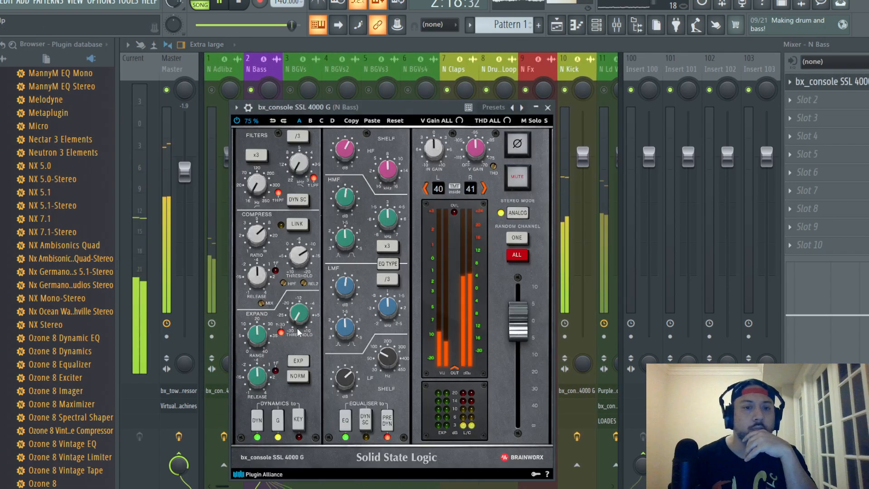
drag(350, 377, 349, 379)
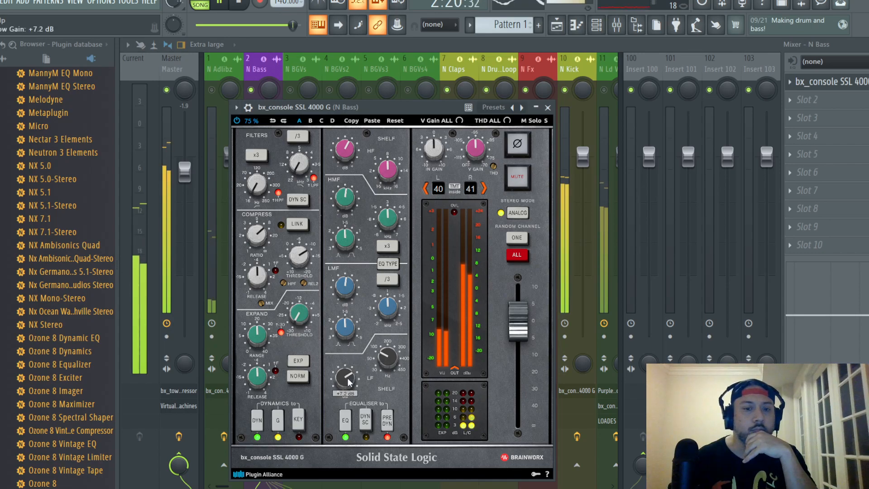
scroll(348, 382, up, 2)
click(548, 107)
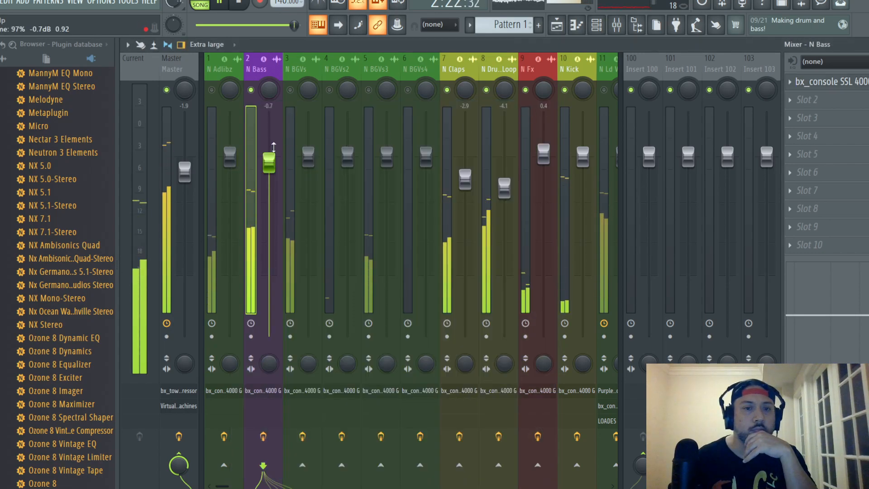
- Lower the N Bass track fader to -0.9 dB and save the project
drag(273, 170, 273, 169)
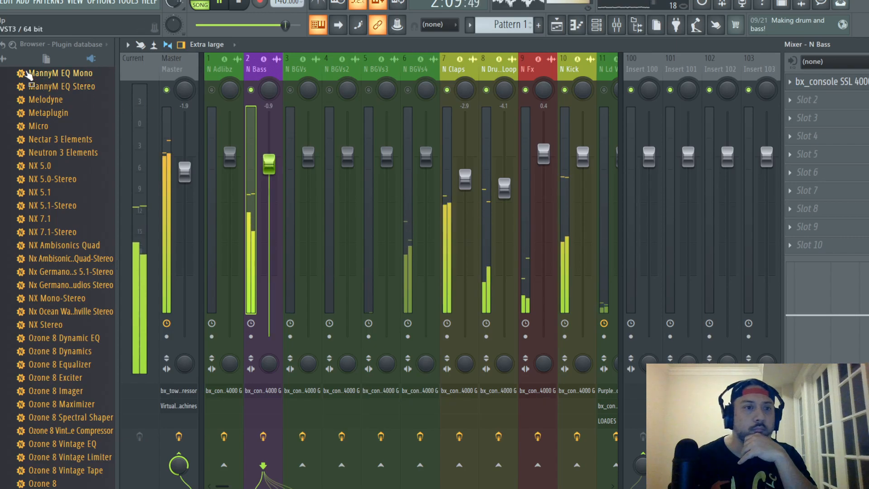
click(1, 1)
click(22, 57)
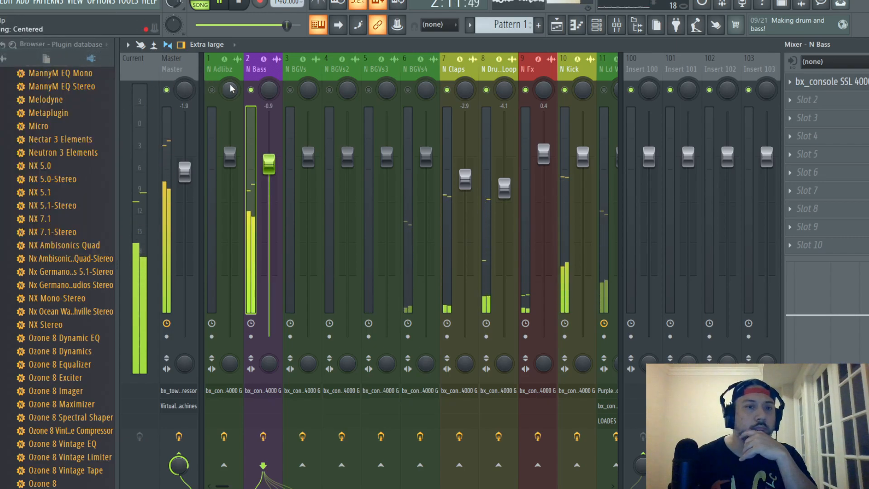
- Lower the Master fader to -2.1 dB and raise the N Kick track fader to 0.3 dB
click(184, 171)
drag(184, 172, 184, 173)
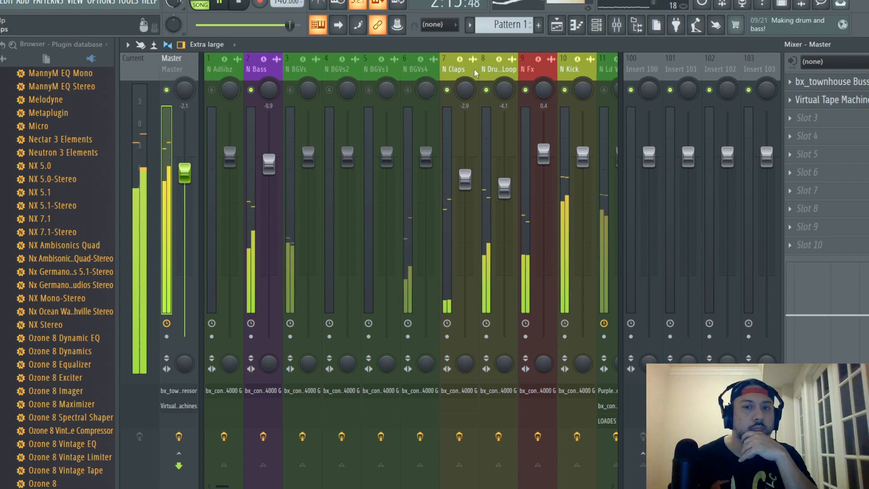
drag(534, 73, 368, 155)
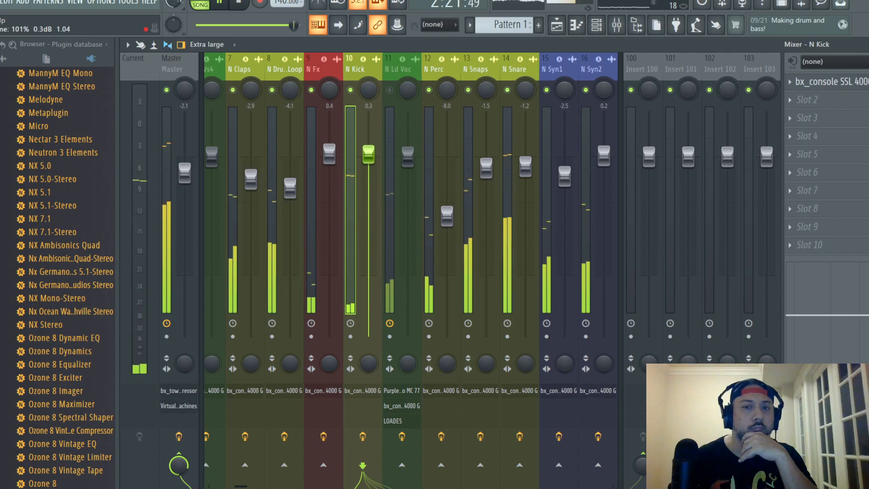
- Select the N Ld Voc track and restart playback from bar 5 in the playlist
drag(515, 73, 298, 74)
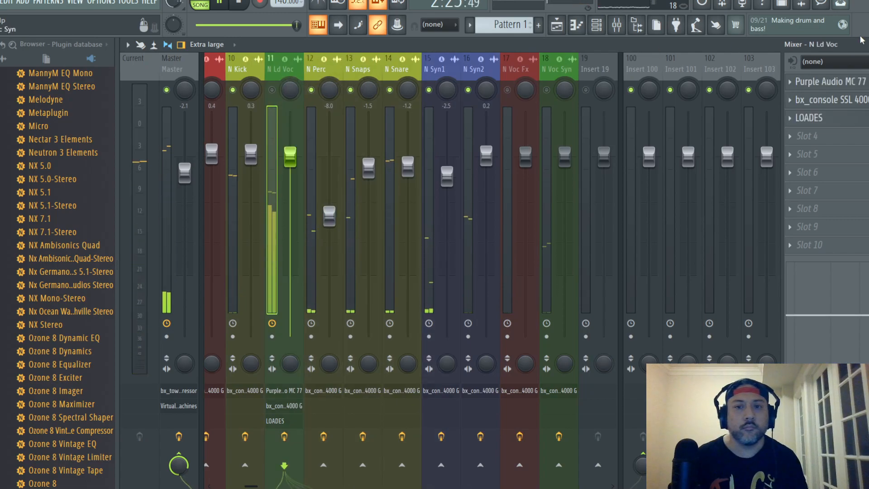
key(Escape)
key(F5)
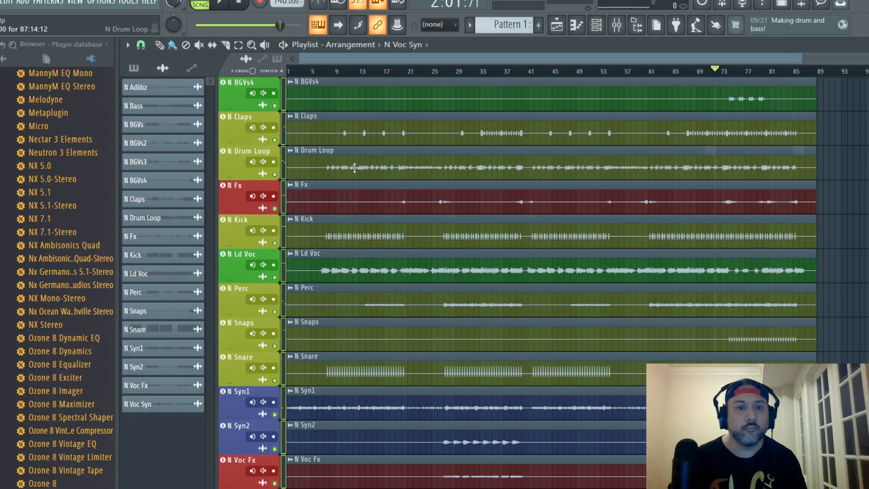
click(313, 71)
- Unmute the N Ld Voc track in the mixer and open its Purple Audio MC 77 limiter
click(616, 27)
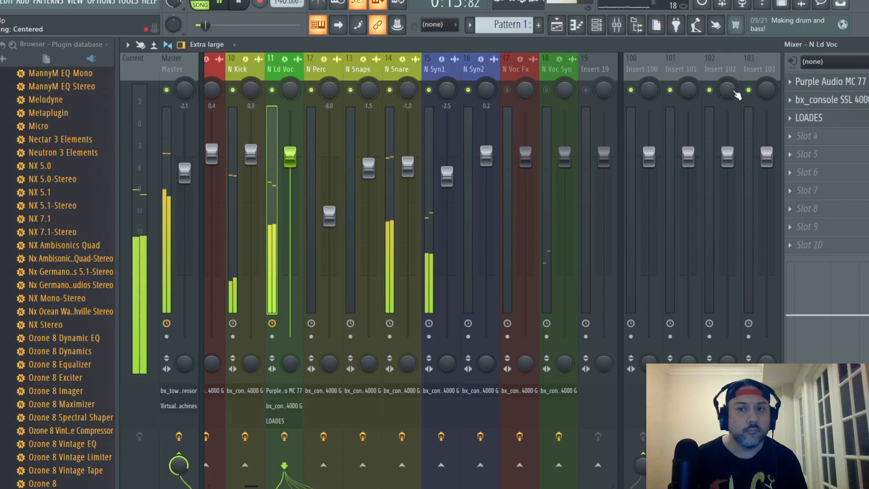
click(824, 81)
drag(454, 106, 467, 82)
drag(509, 199, 509, 175)
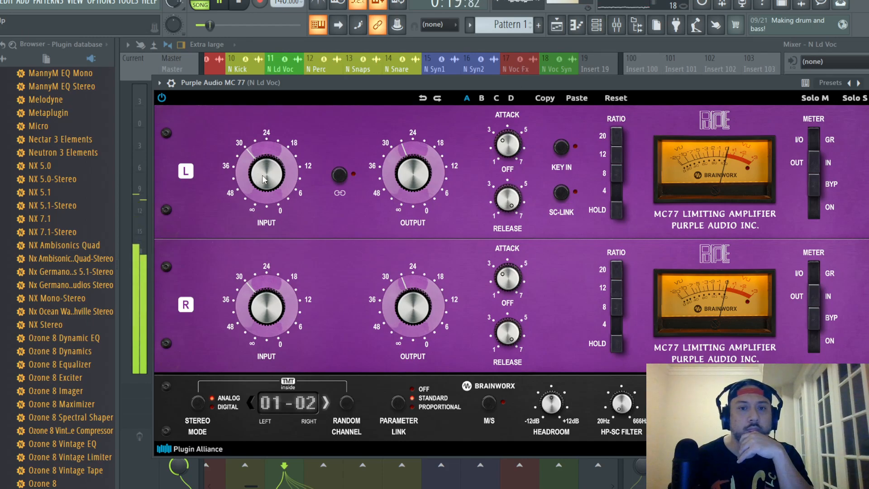
drag(264, 180, 274, 160)
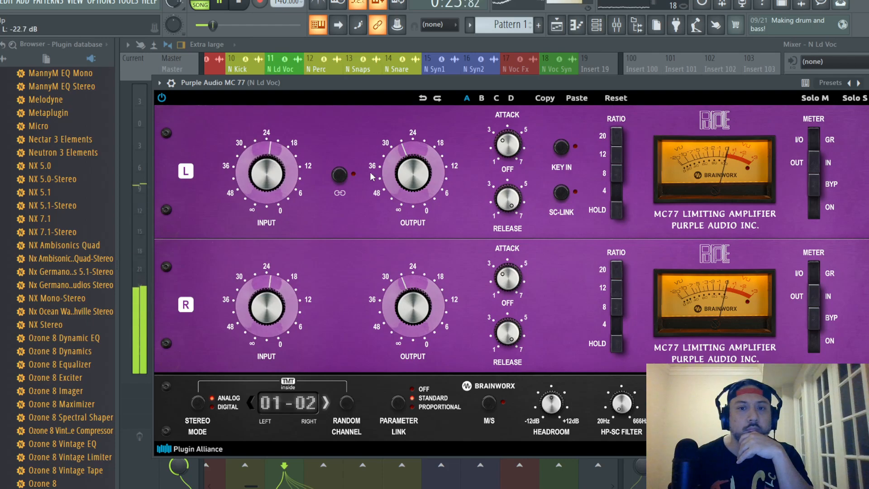
drag(407, 207, 409, 210)
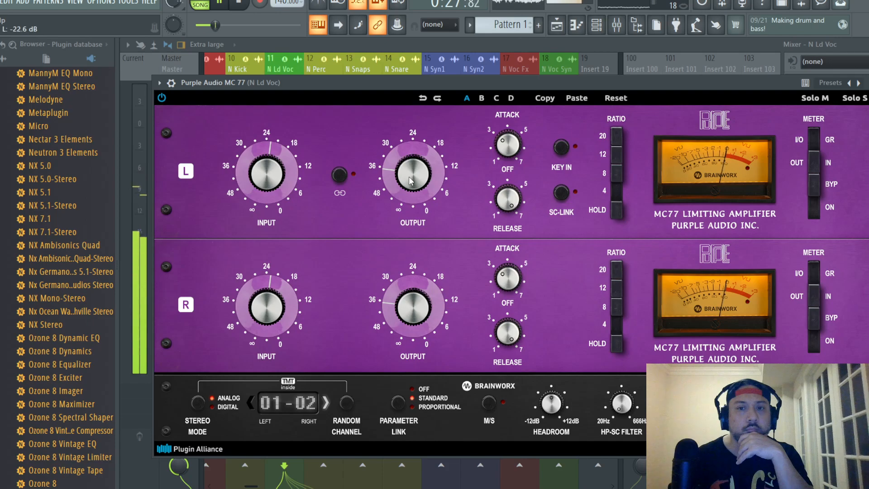
- Reset the lead vocal's MC 77, link its input and output, turn the release to 7 and raise the input to -19.5 dB
click(617, 98)
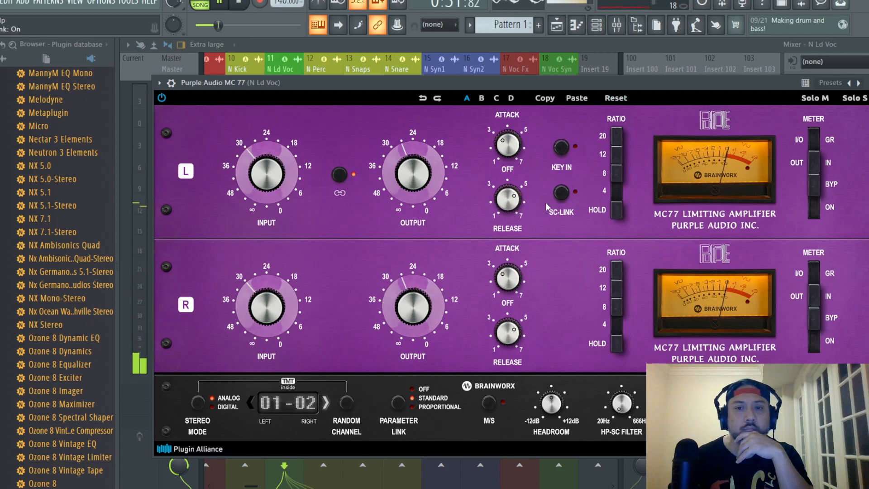
drag(514, 203, 547, 93)
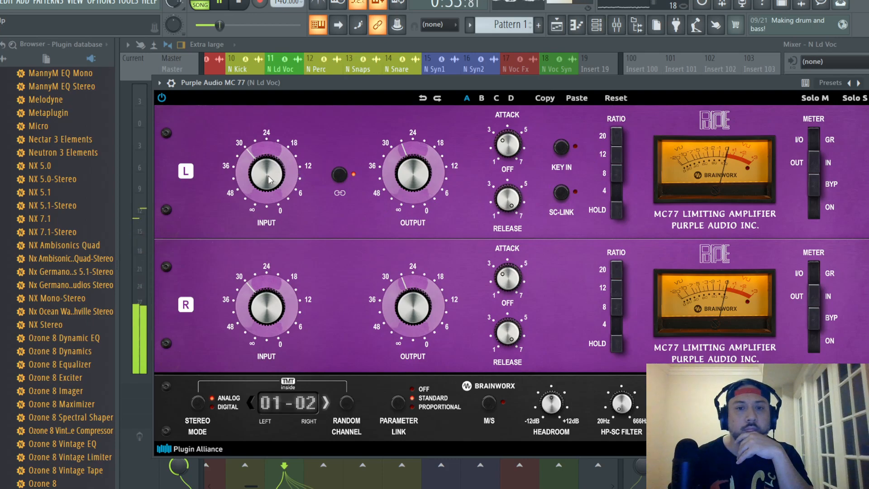
drag(279, 173, 290, 152)
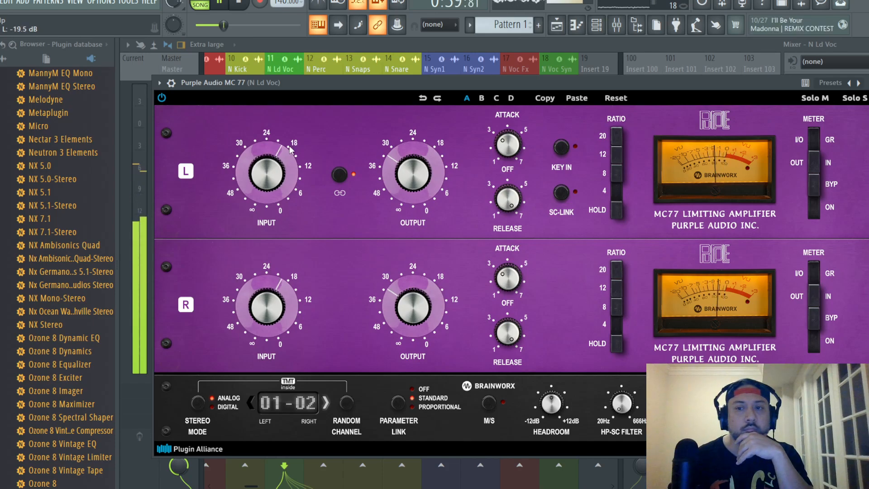
click(868, 83)
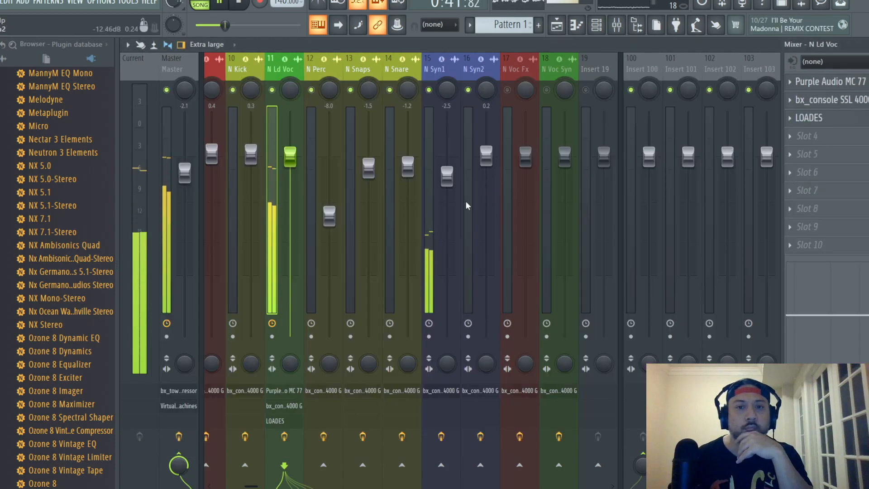
- Lower the N Ld Voc fader to about -4 dB and compress the vocal in bx_console SSL 4000 G with a 4.2:1 ratio and lower threshold
drag(290, 166, 290, 190)
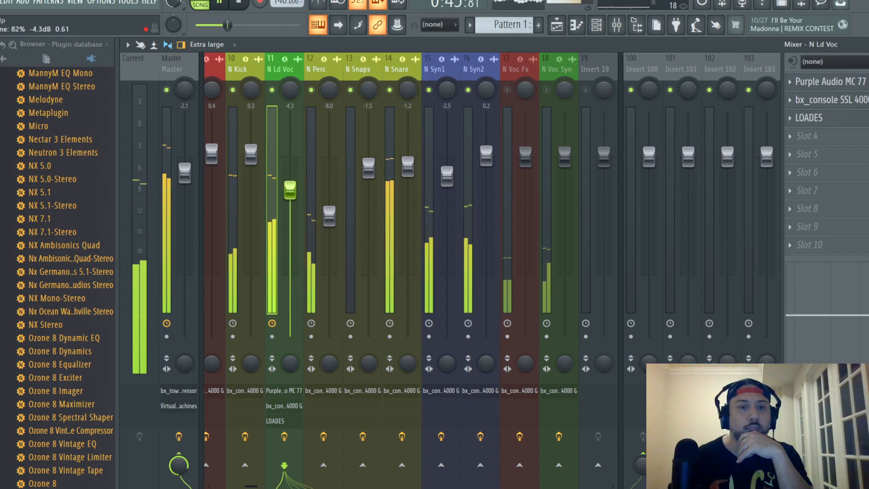
click(832, 100)
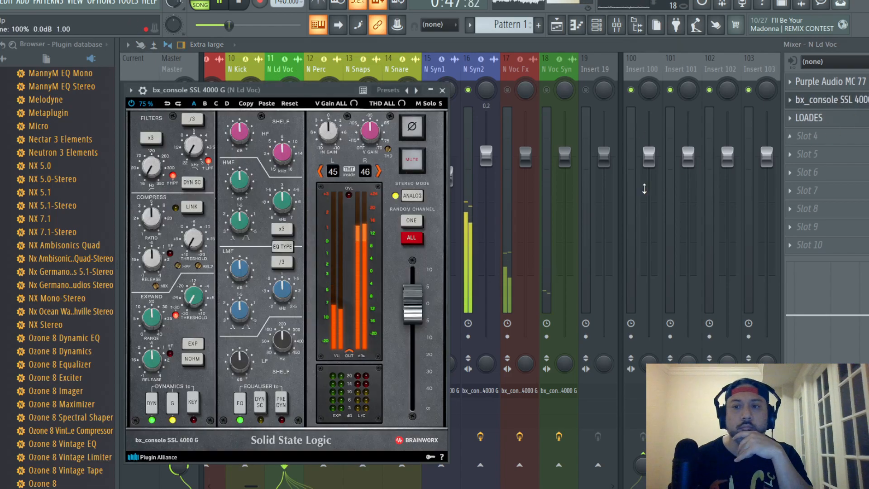
drag(272, 90, 407, 74)
scroll(286, 205, down, 3)
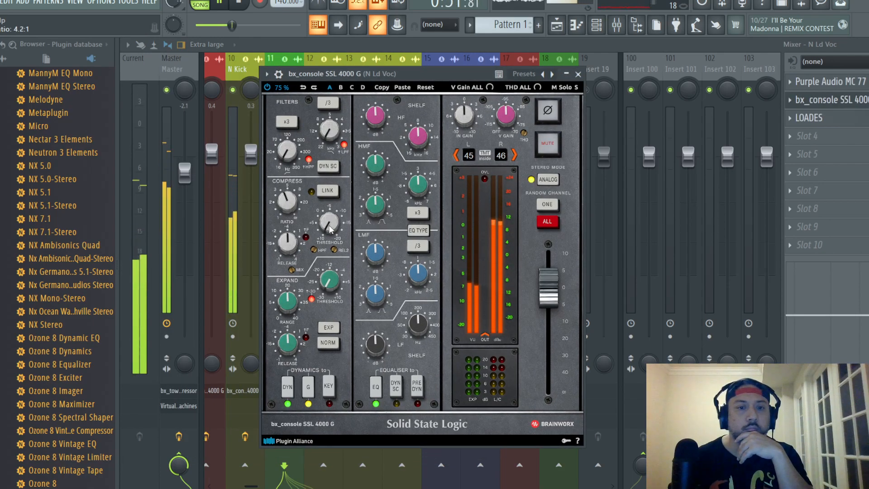
scroll(329, 229, up, 12)
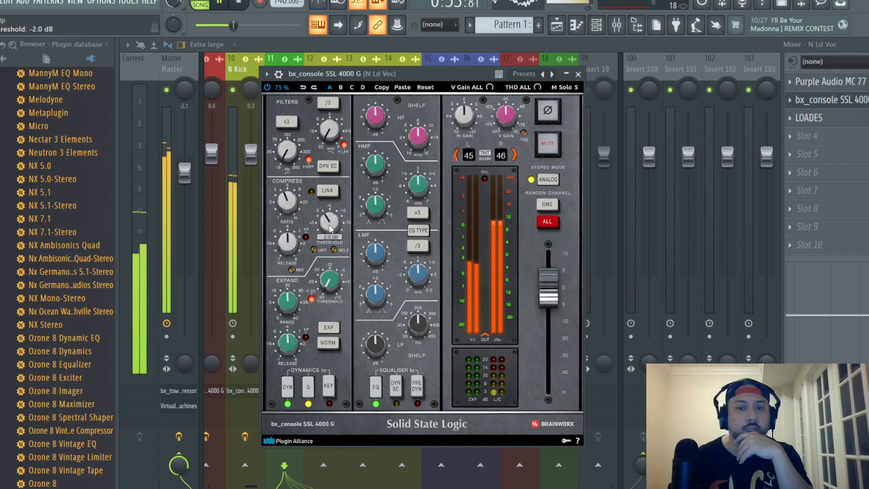
scroll(329, 229, up, 2)
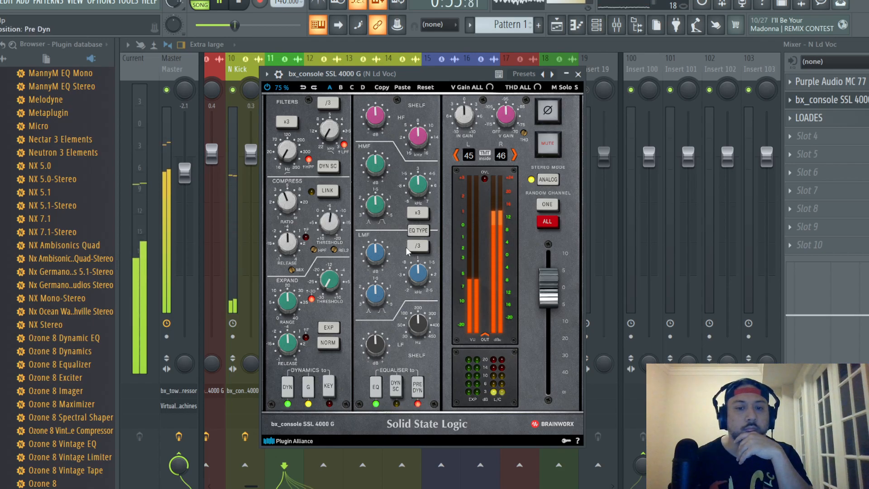
- Place the lead vocal's EQ before the dynamics, set the high-mid gain to -1.5 dB and slightly reduce the low-shelf gain
scroll(376, 118, down, 1)
scroll(377, 166, down, 1)
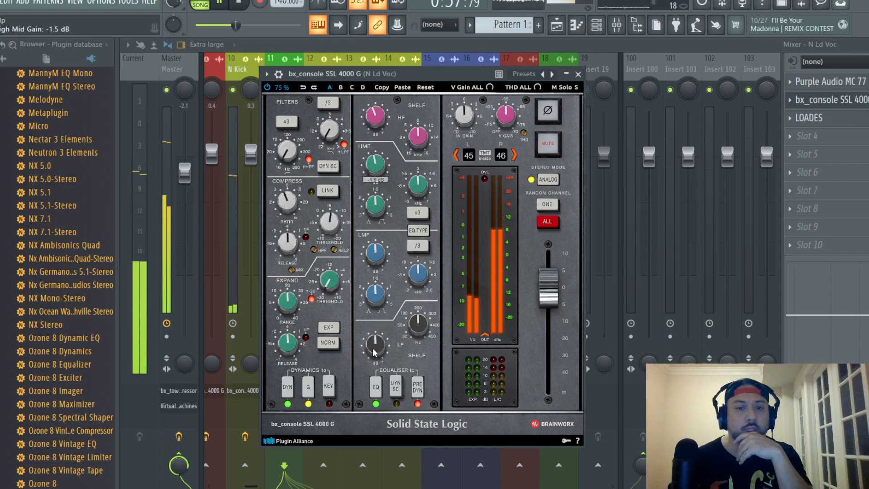
scroll(375, 253, down, 1)
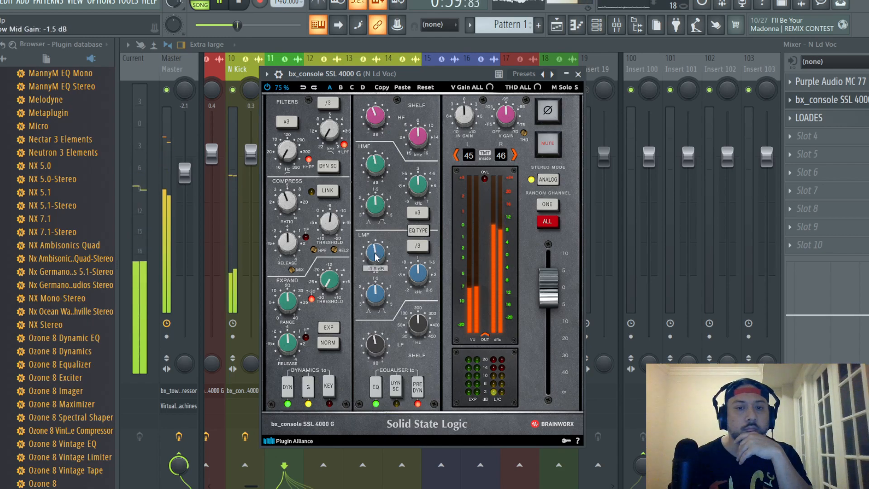
scroll(375, 256, up, 1)
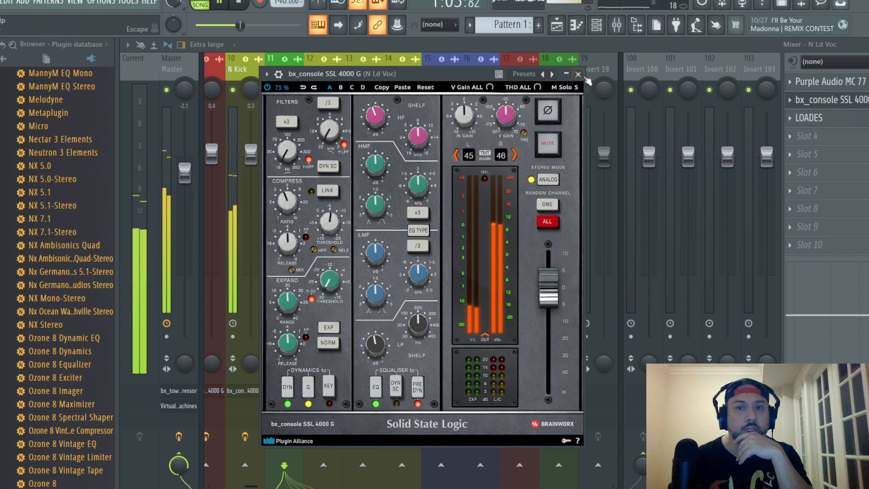
click(815, 99)
- De-ess the N Ld Voc track with LOADES by enabling Band mode and setting the threshold to -7 dB
click(810, 118)
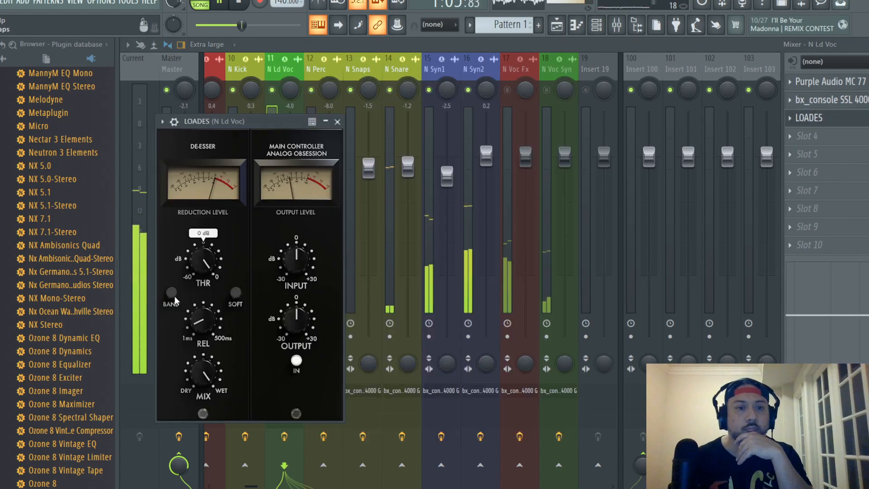
click(171, 293)
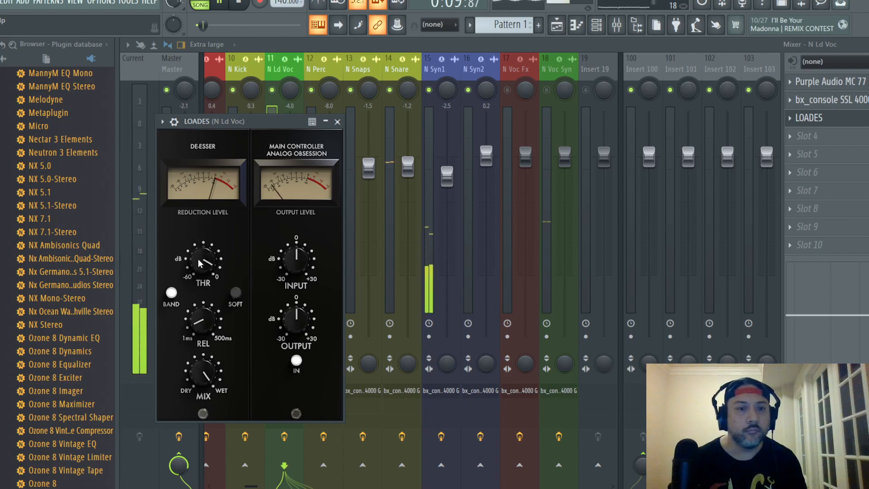
mouse_move(203, 263)
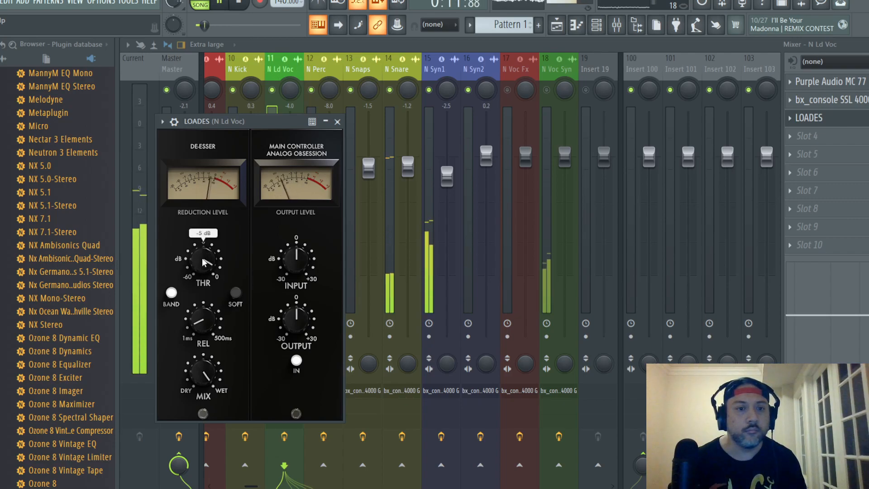
drag(203, 259, 202, 260)
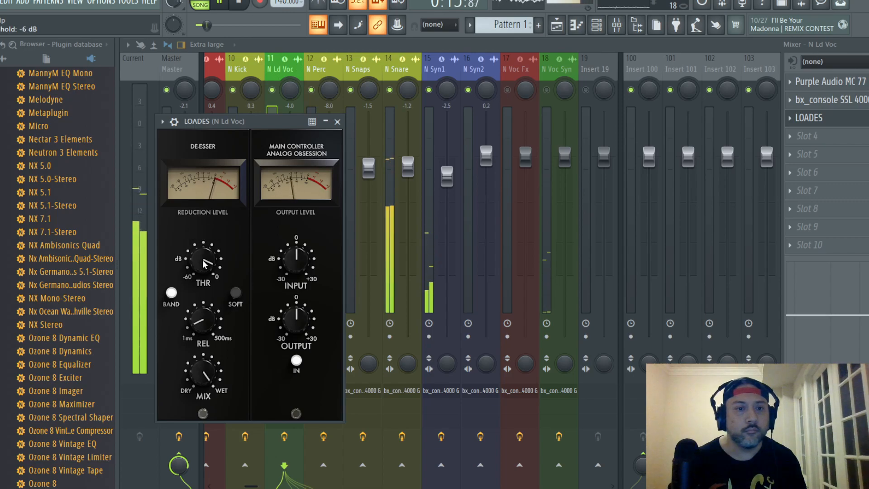
drag(204, 264, 205, 269)
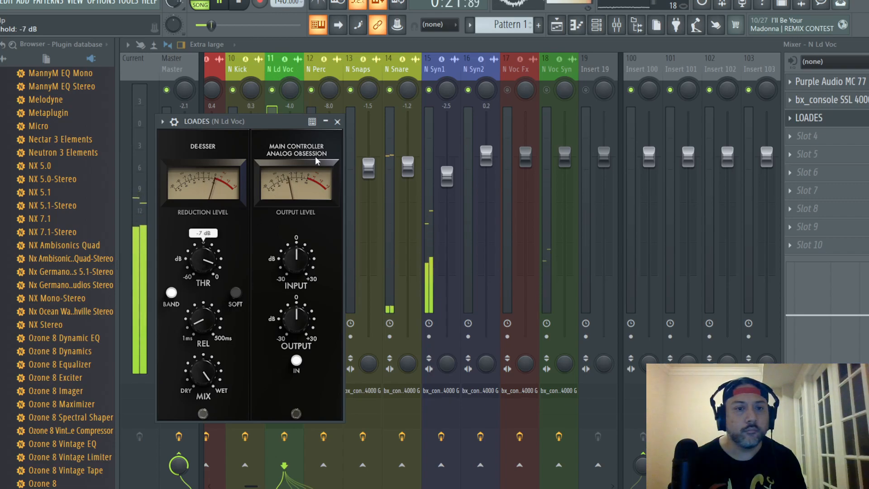
click(338, 122)
- Lower the N Ld Voc track fader to -7.0 dB and save the project
drag(295, 191, 295, 213)
click(1, 2)
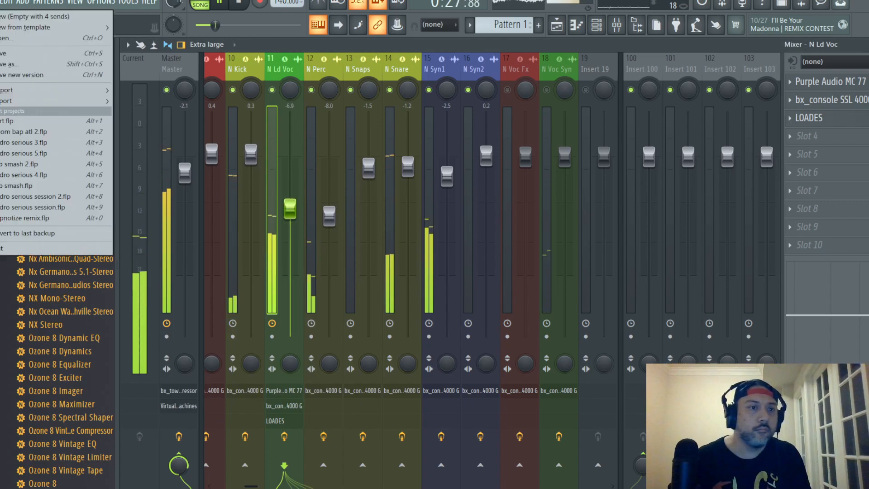
click(4, 53)
drag(295, 207, 290, 208)
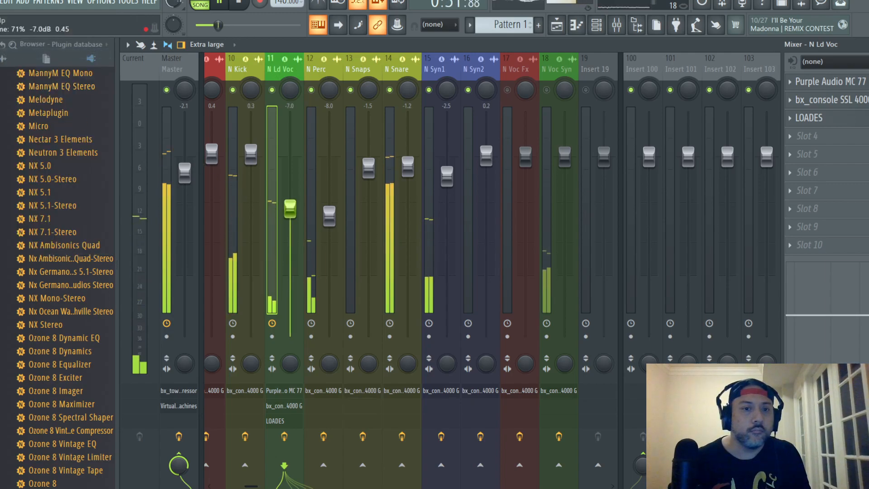
- Raise the N Ld Voc track fader to -6.1 dB, save the project, and bring the fader up to -5.5 dB
drag(291, 208, 291, 203)
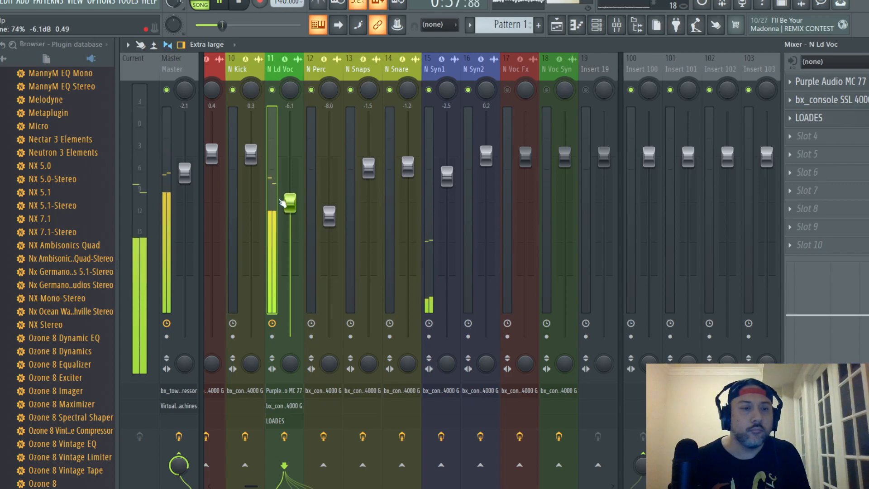
click(0, 2)
click(3, 54)
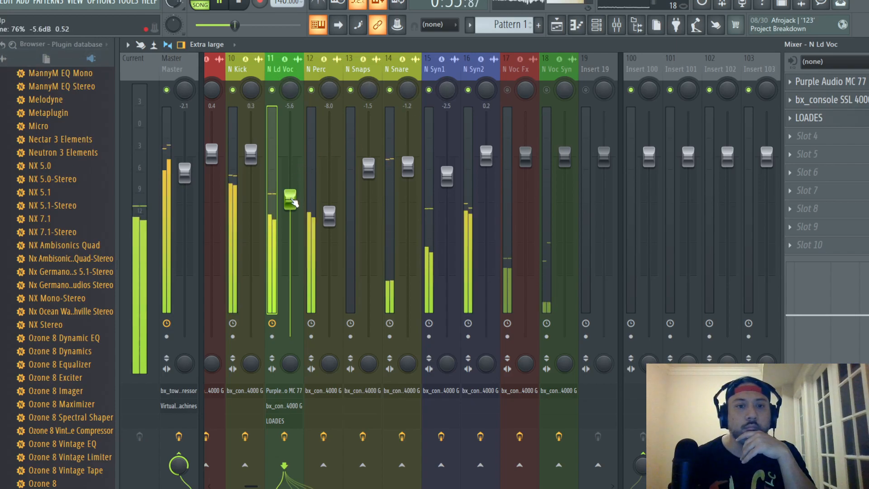
drag(292, 200, 292, 199)
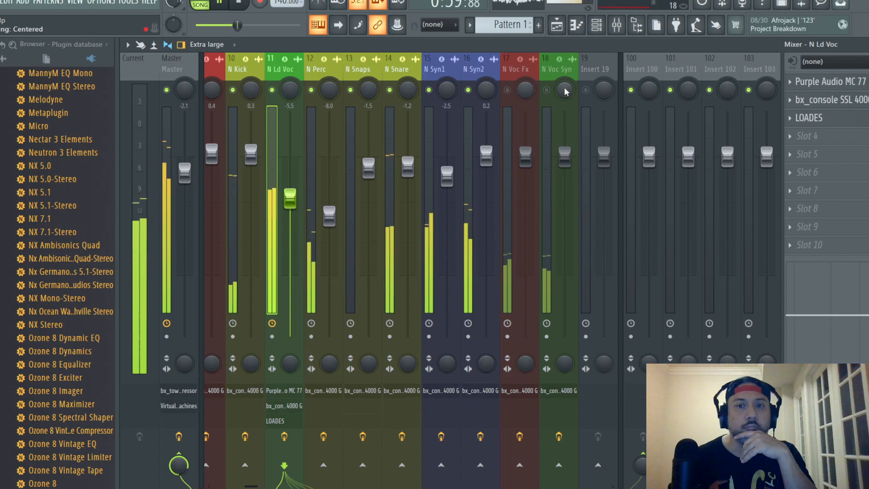
- Unmute and select the N Voc Syn track, and open its bx_console SSL 4000 G channel strip
click(546, 89)
click(551, 82)
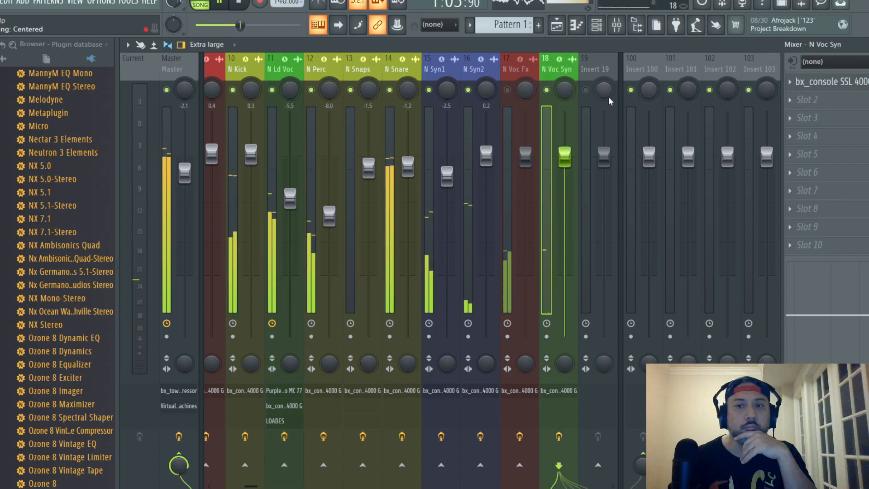
click(815, 89)
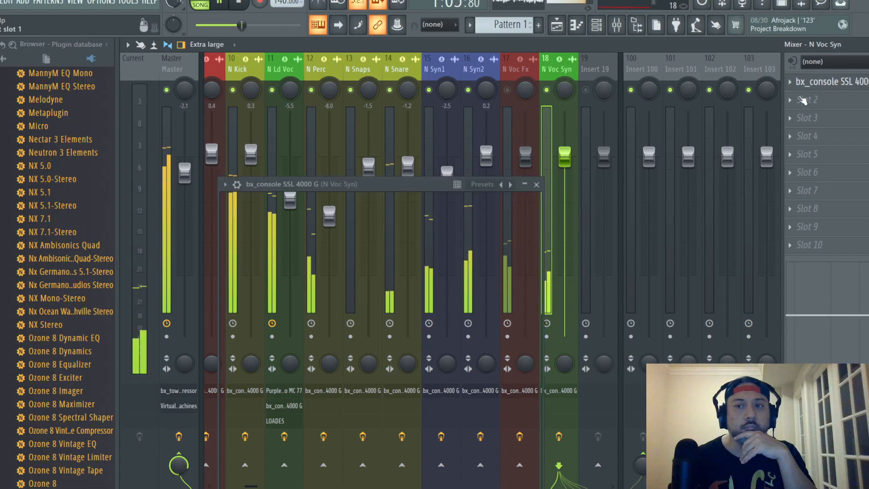
drag(384, 184, 398, 101)
- Compress N Voc Syn with a higher ratio and lower threshold, and set its pre-dynamics EQ's high-mid gain to +1.5 dB
scroll(260, 231, up, 2)
scroll(304, 250, up, 4)
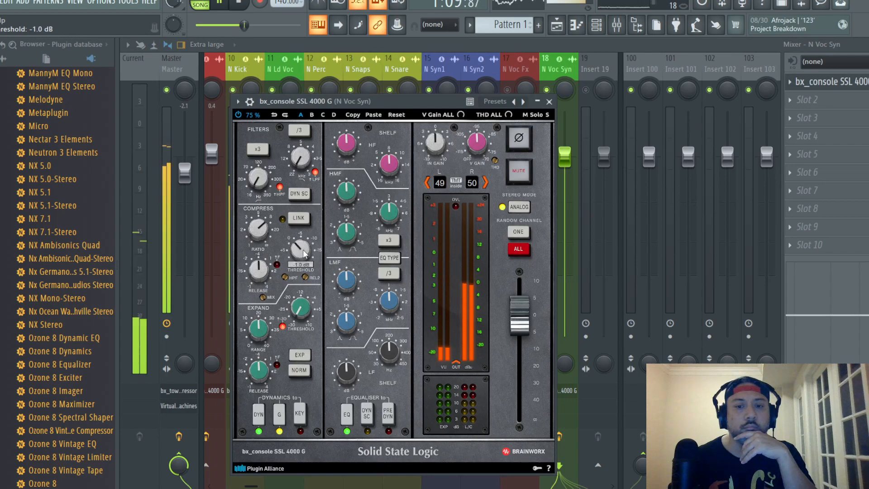
scroll(304, 251, up, 4)
scroll(304, 250, up, 2)
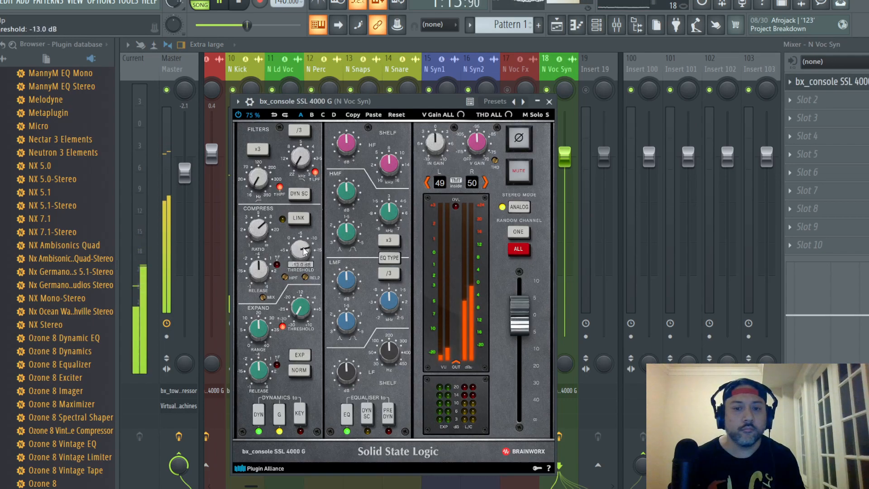
scroll(304, 250, up, 2)
scroll(304, 251, up, 3)
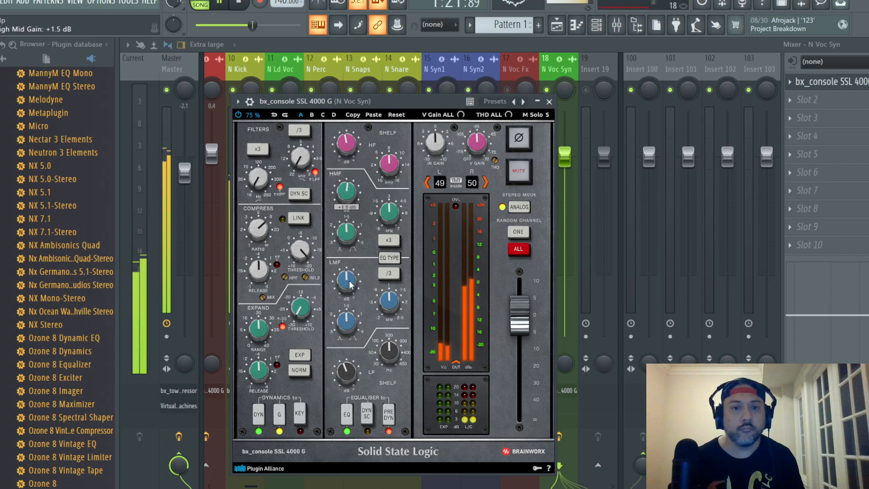
click(551, 101)
- Lower the N Voc Syn fader to -0.9 dB, save the project, and raise the fader to about -0.2 dB
mouse_move(565, 156)
mouse_down()
mouse_move(564, 200)
mouse_move(568, 166)
mouse_up()
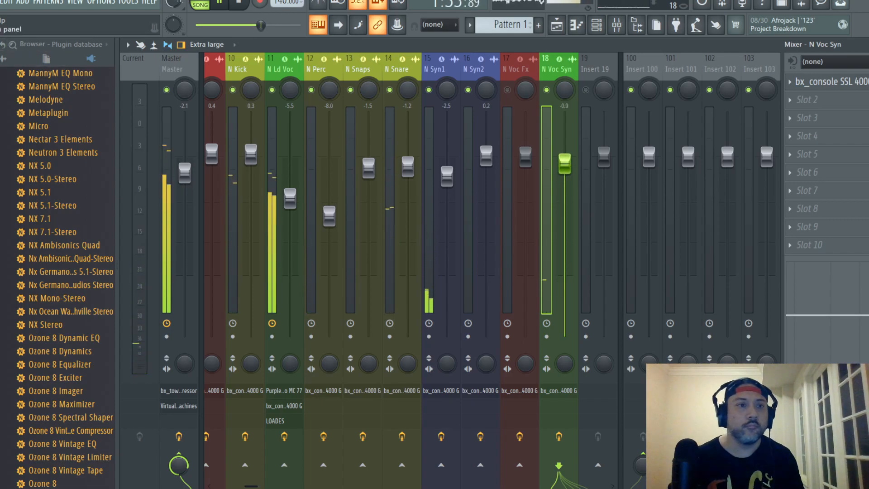
click(1, 1)
click(3, 54)
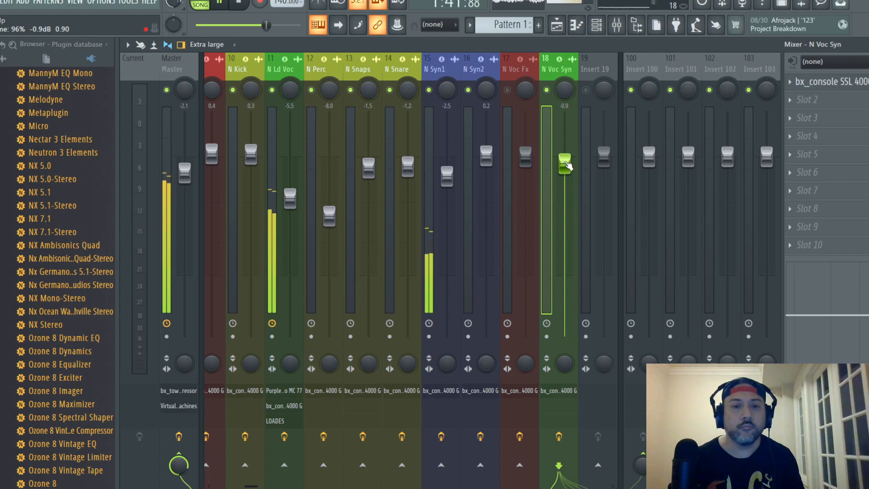
drag(568, 166, 568, 160)
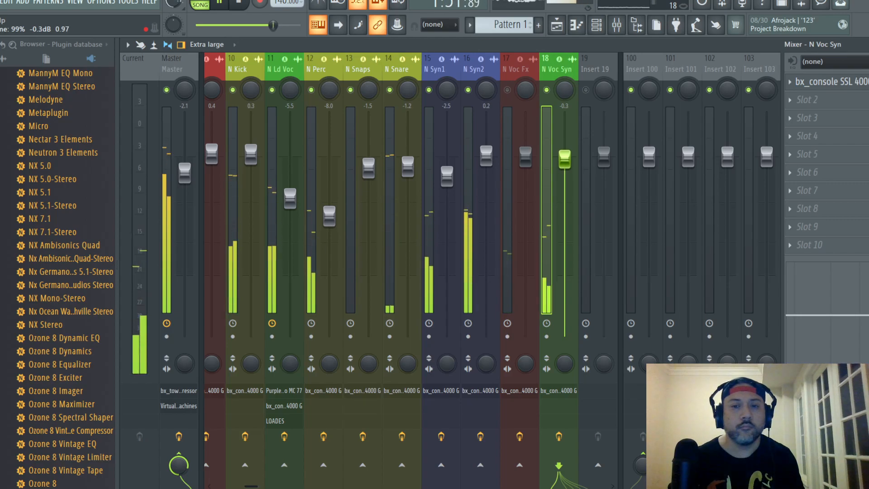
- Select and unmute the N Voc Fx track in the mixer
click(517, 98)
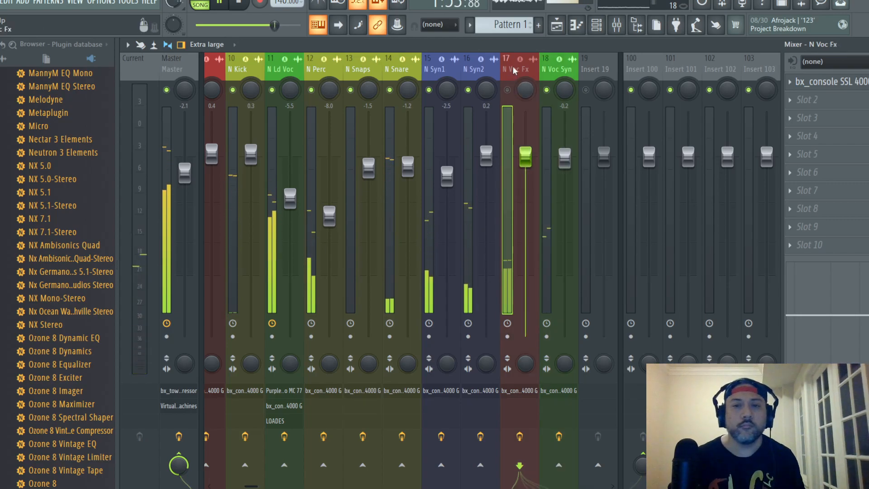
click(509, 90)
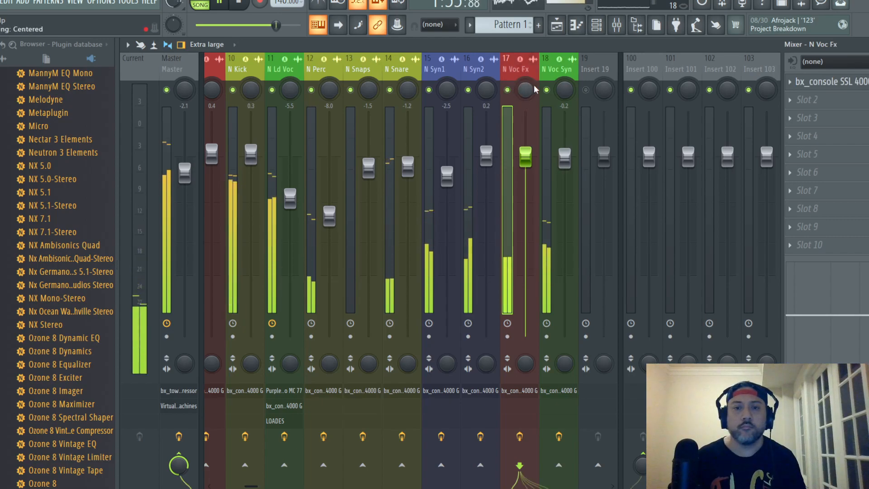
- Move playback to about bar 60 in the playlist and open the N Voc Fx track's bx_console SSL 4000 G
key(F5)
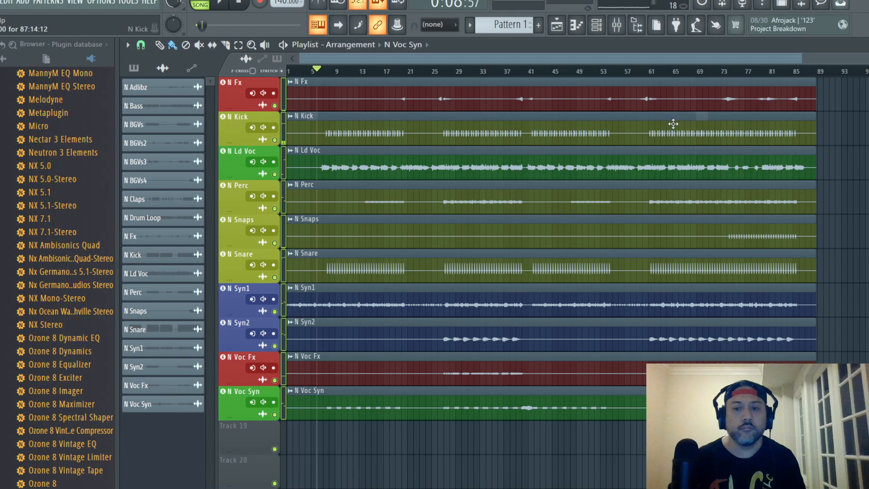
click(648, 74)
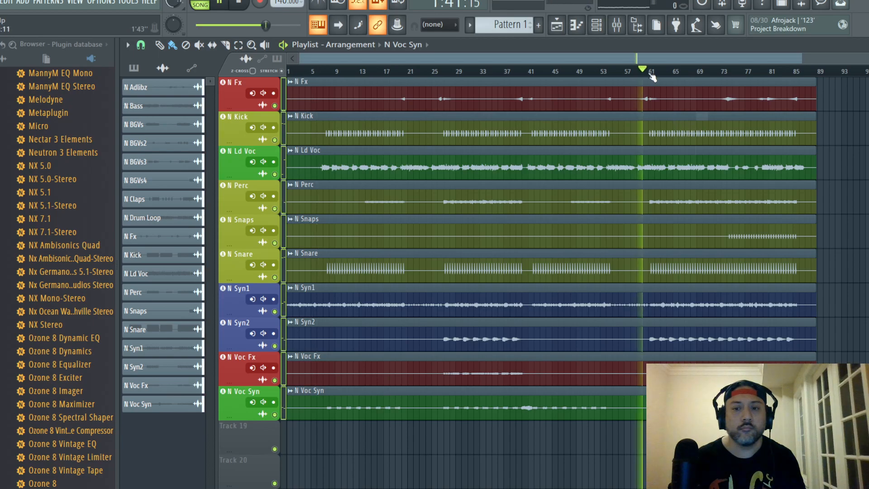
click(617, 25)
click(813, 82)
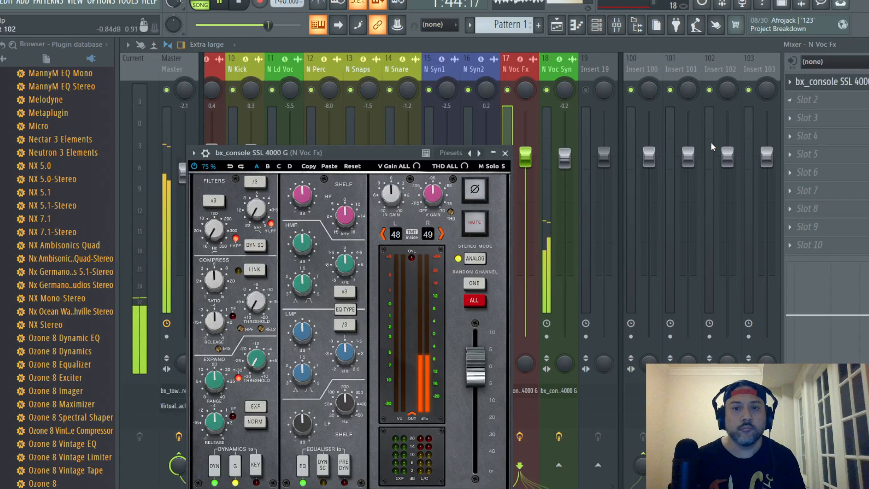
- Compress N Voc Fx at an 8.0:1 ratio with a lower threshold
drag(352, 154, 428, 79)
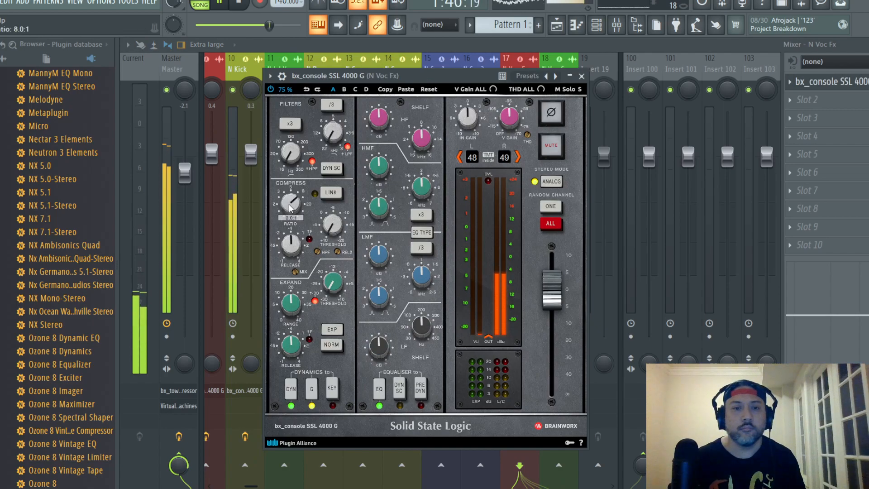
scroll(331, 229, up, 3)
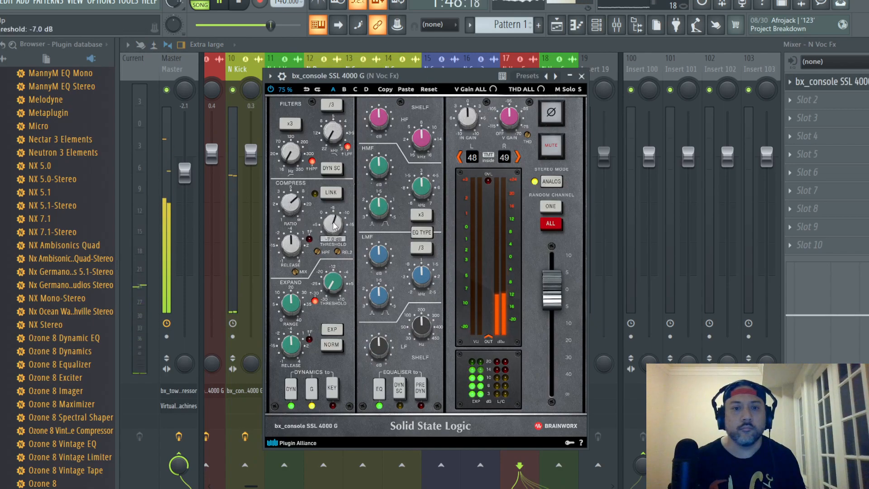
scroll(334, 226, up, 2)
scroll(334, 227, up, 2)
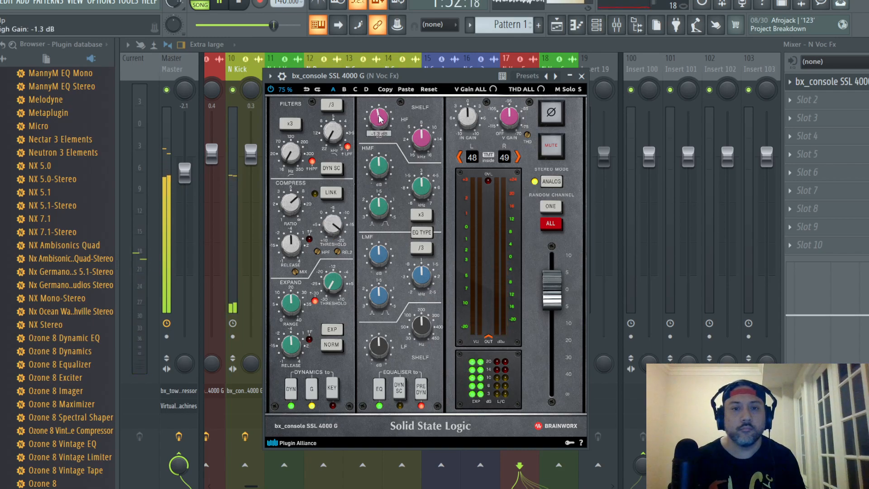
- Shape N Voc Fx's pre-dynamics EQ with the high gain at -1.3 dB, low-mid gain at +1.5 dB and low gain at -1.2 dB
scroll(379, 346, down, 2)
scroll(379, 253, up, 1)
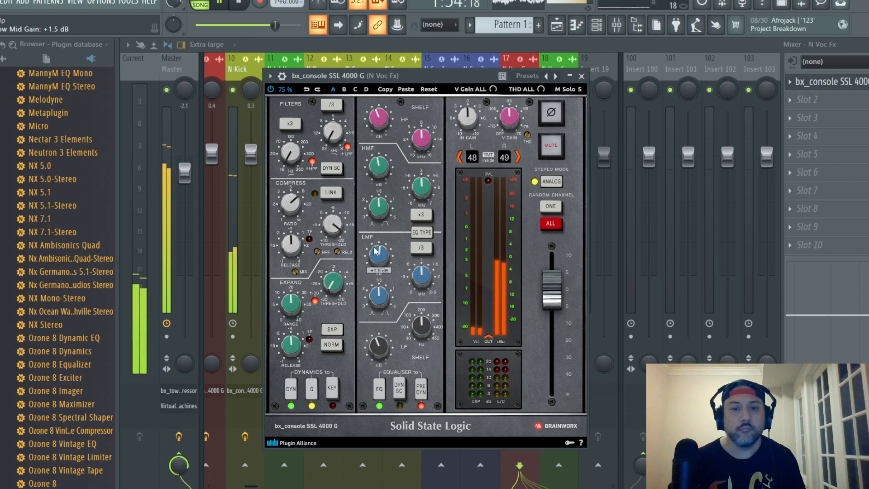
scroll(378, 341, up, 1)
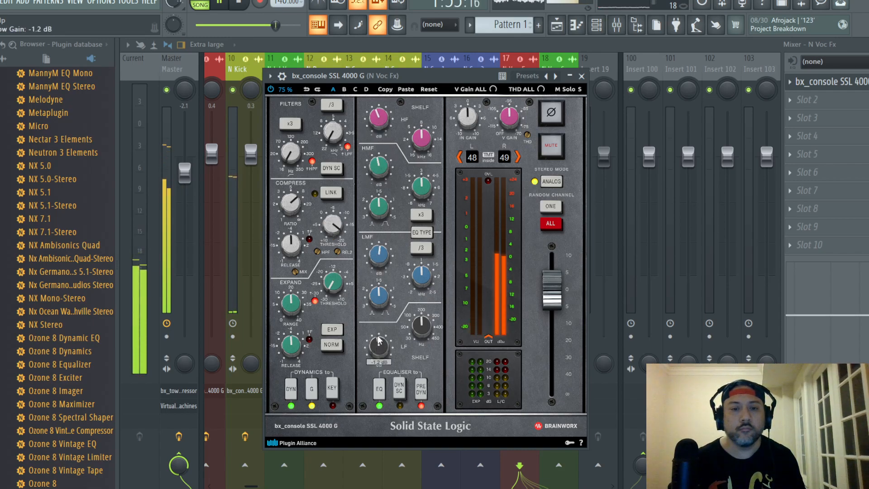
- Close the N Voc Fx channel strip, lower the track's fader to -1.9 dB and save the project
click(582, 76)
drag(526, 174, 528, 171)
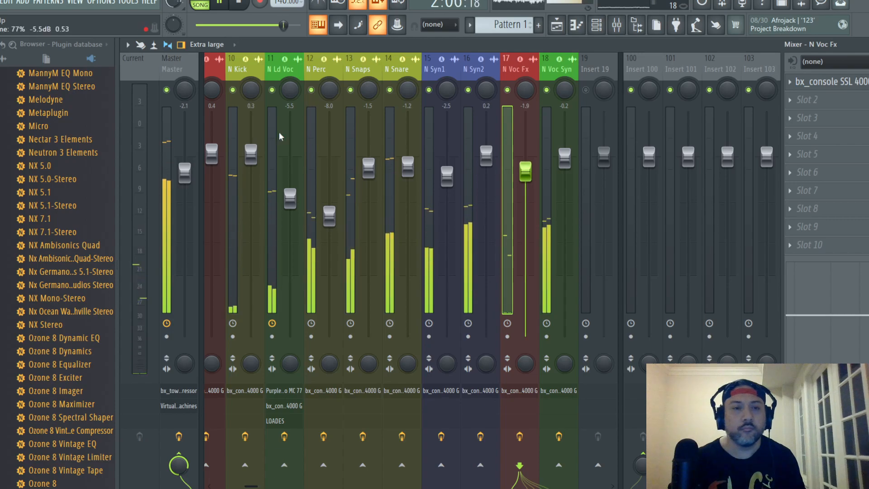
click(1, 2)
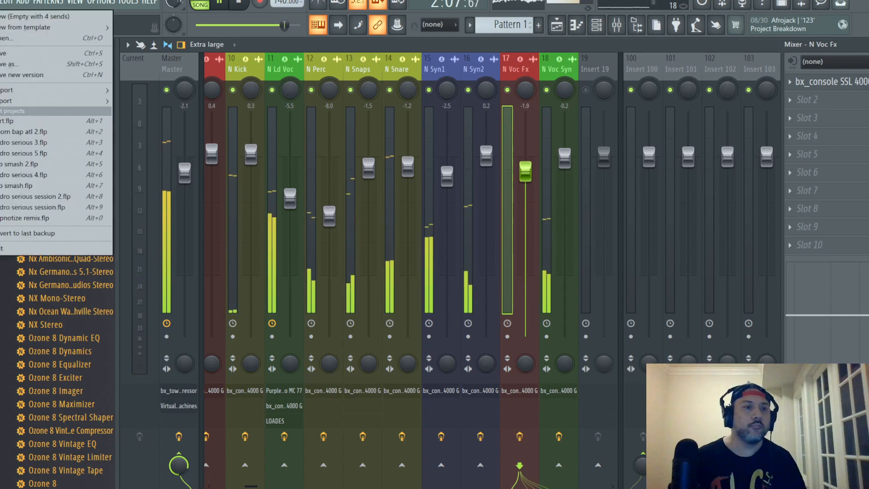
click(4, 54)
- Select the N Adlibz mixer track and restart playback from about bar 51 in the playlist
click(479, 70)
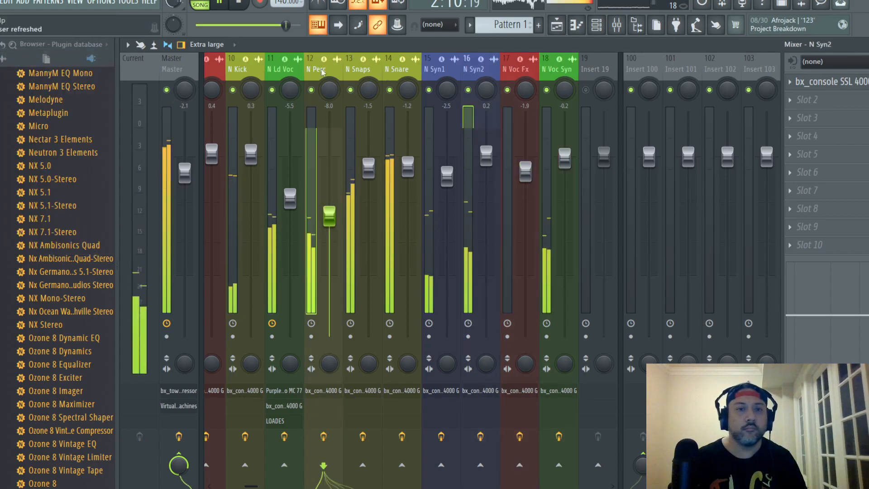
drag(347, 71, 108, 77)
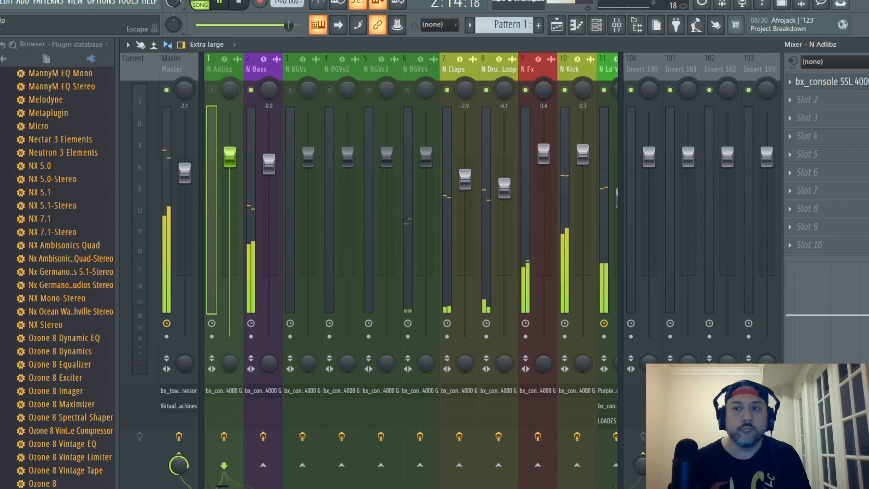
key(Escape)
scroll(255, 157, up, 8)
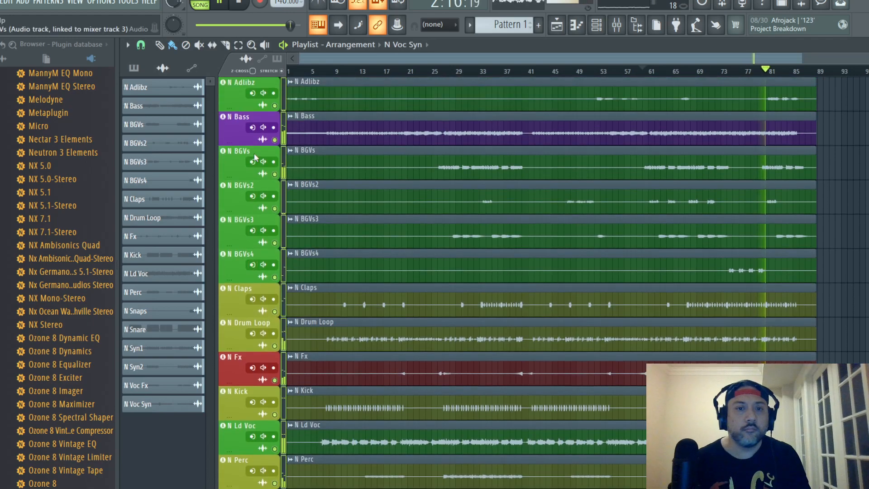
key(space)
key(space)
key(F9)
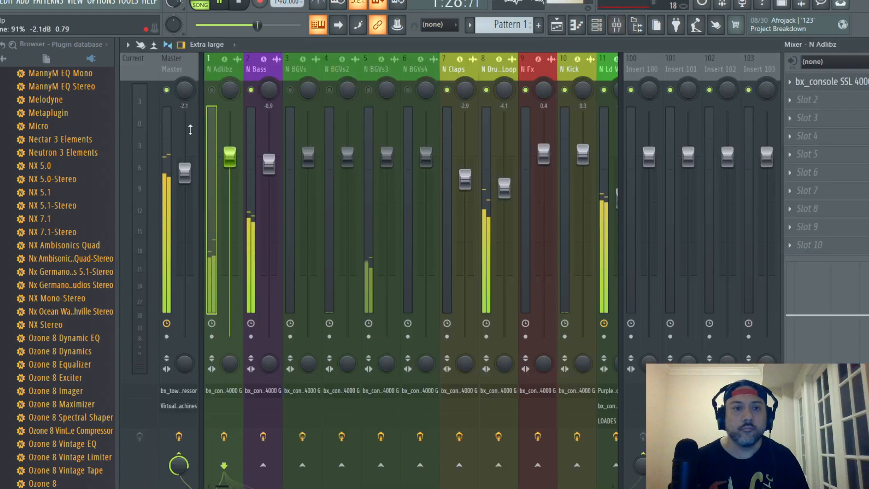
- Unmute N Adlibz and compress it in bx_console SSL 4000 G at an 8.0:1 ratio with a -16.0 dB threshold
click(817, 88)
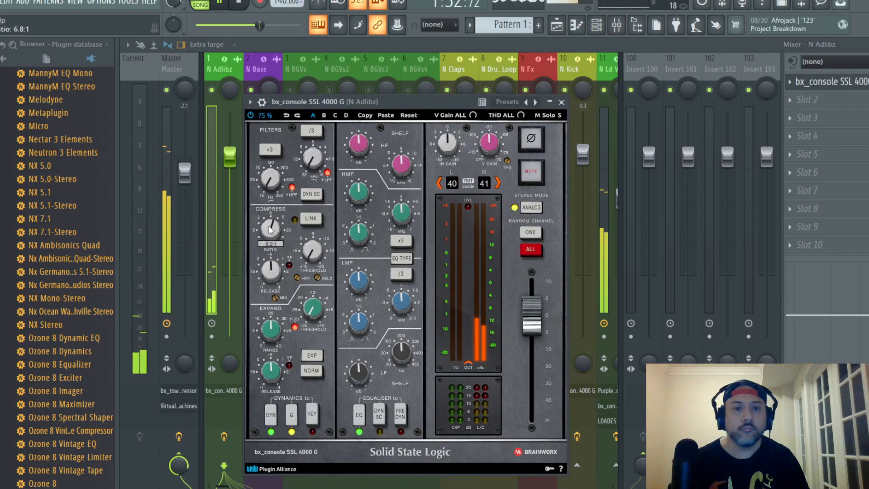
scroll(271, 230, up, 3)
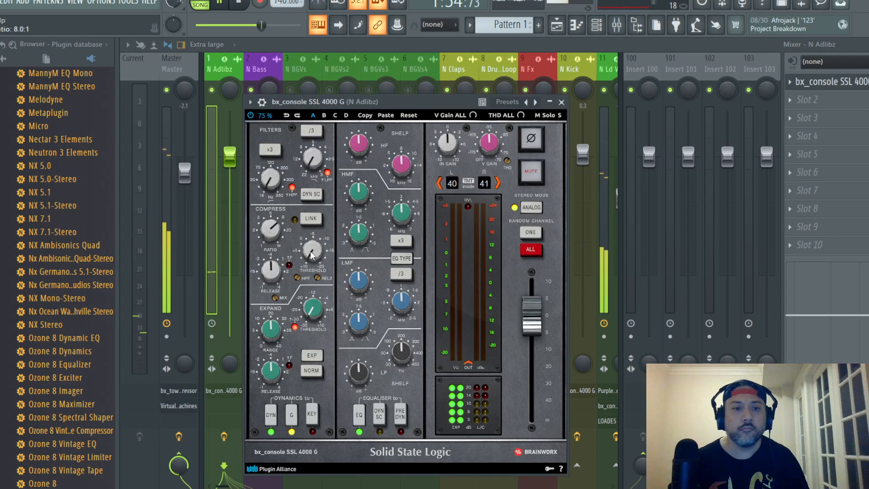
scroll(311, 250, up, 3)
scroll(311, 253, up, 2)
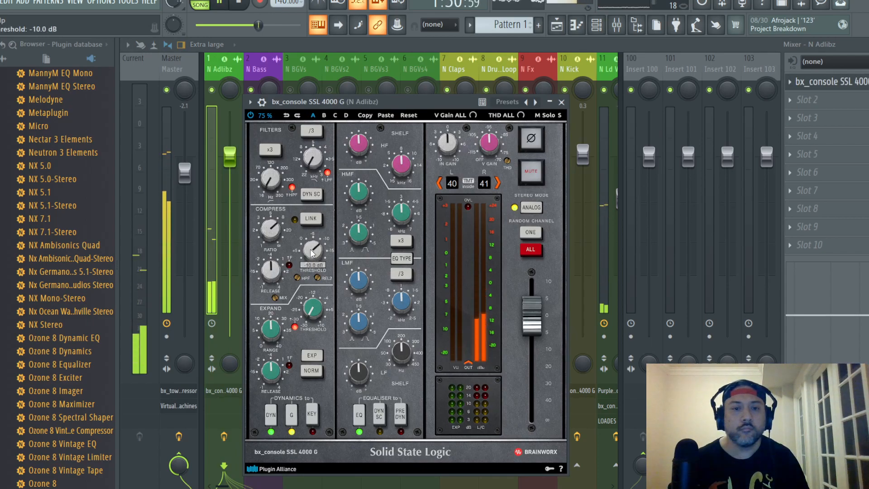
scroll(312, 253, up, 2)
scroll(312, 252, up, 2)
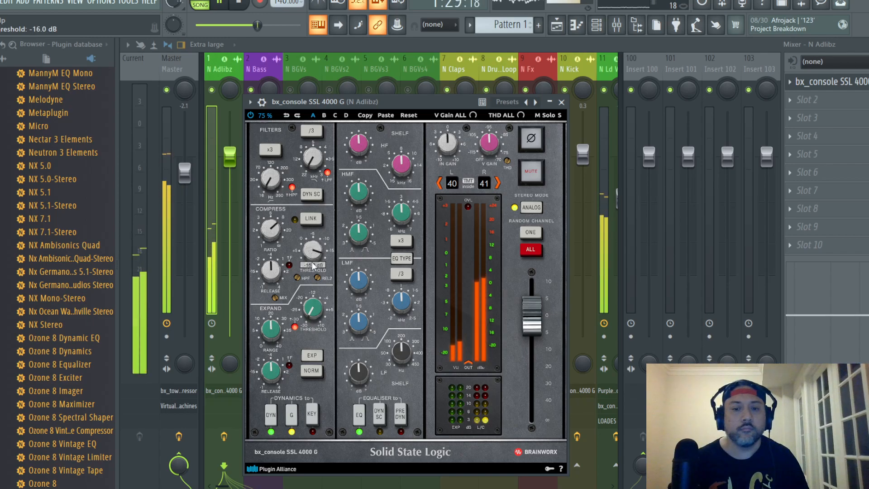
- Place N Adlibz's EQ before the dynamics and set its high-mid gain to -1.5 dB
click(400, 413)
scroll(356, 144, up, 2)
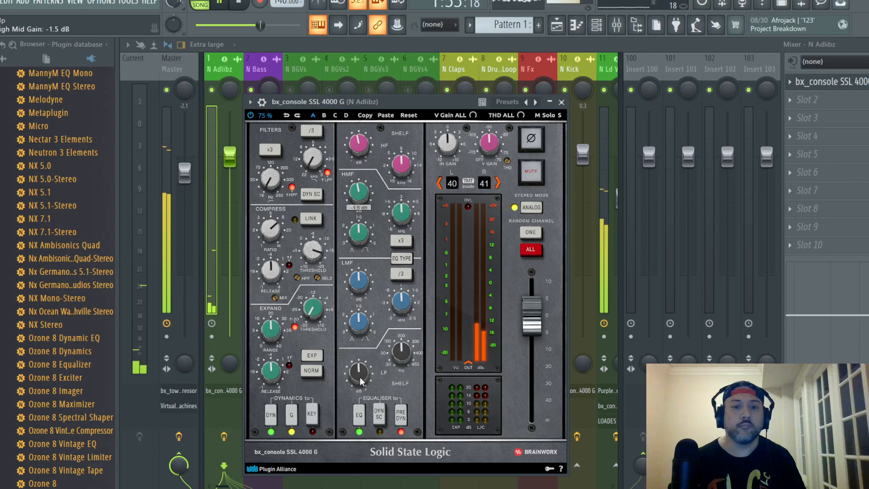
click(562, 102)
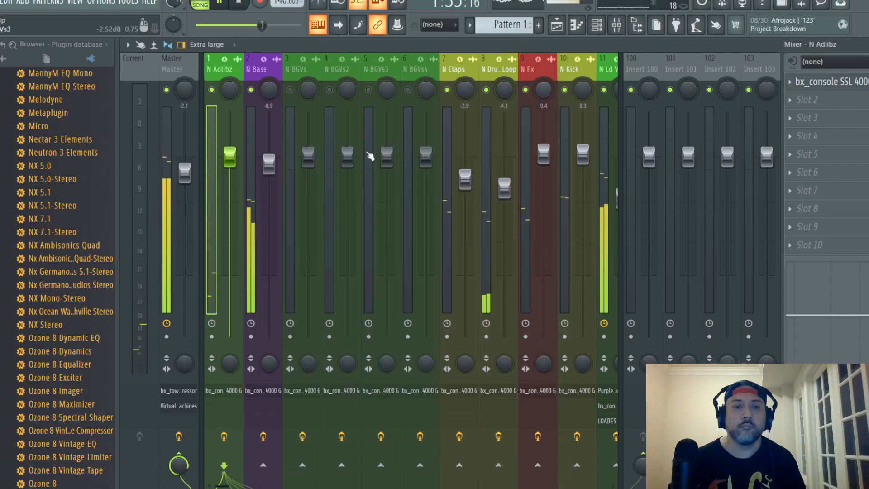
- Raise the N Adlibz fader to 1.0 dB
drag(229, 156, 230, 150)
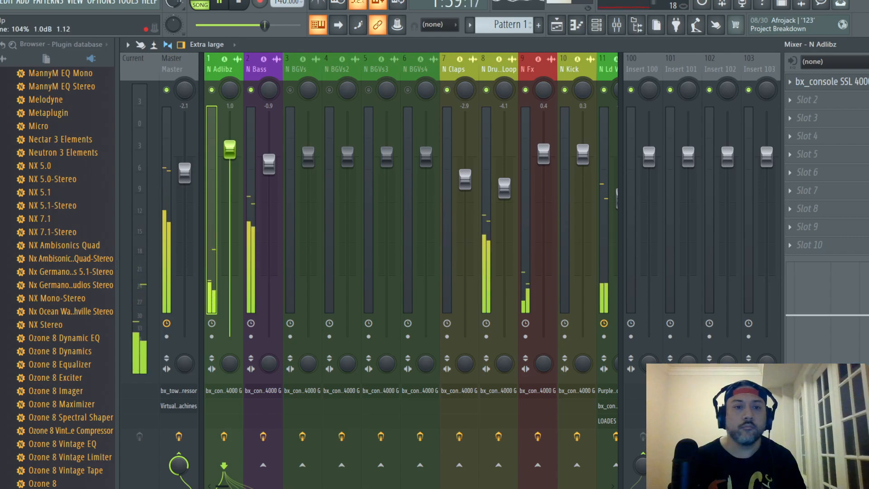
drag(230, 149, 230, 148)
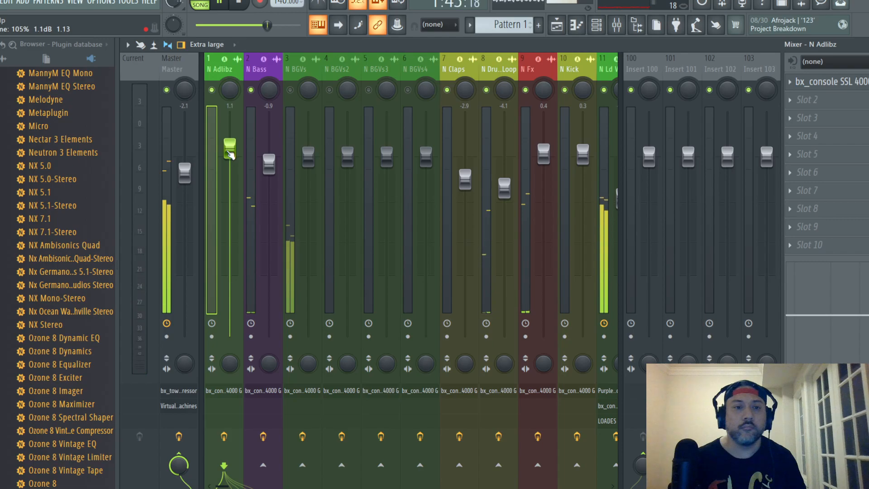
drag(229, 152, 230, 153)
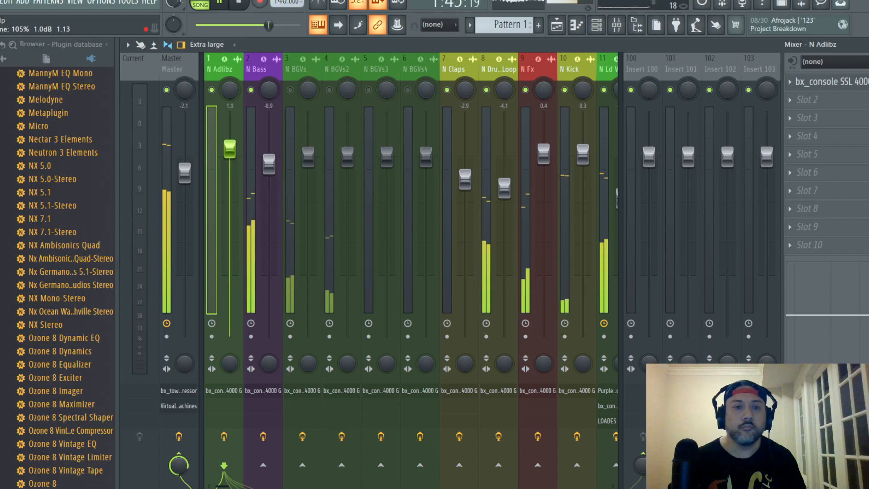
- Replay the song from about bar 51 and lower the N Adlibz fader to -4.6 dB
key(F5)
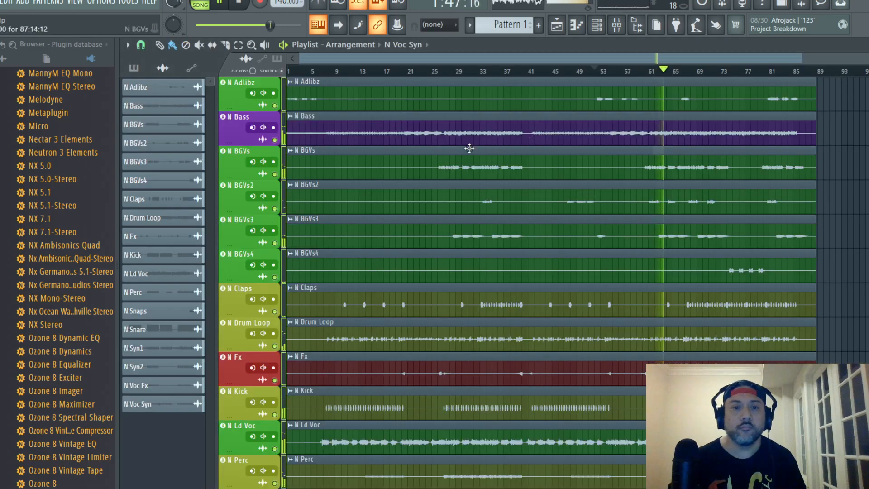
click(594, 70)
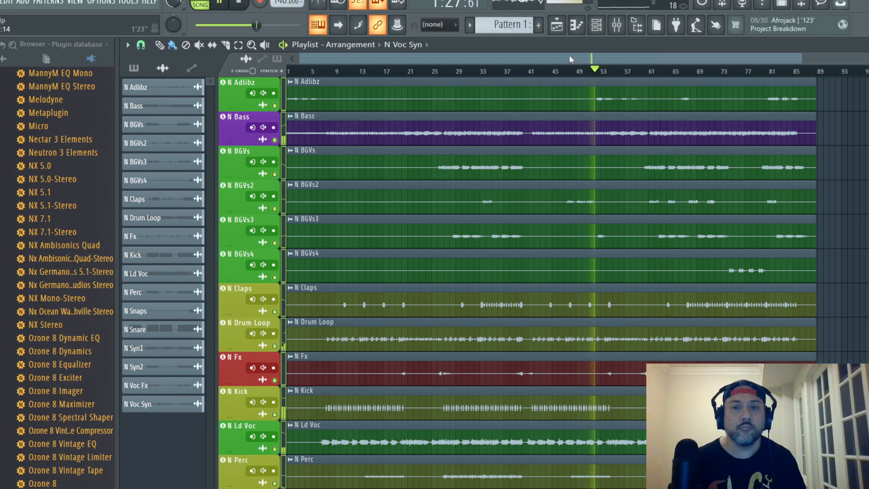
click(617, 26)
drag(230, 149, 230, 193)
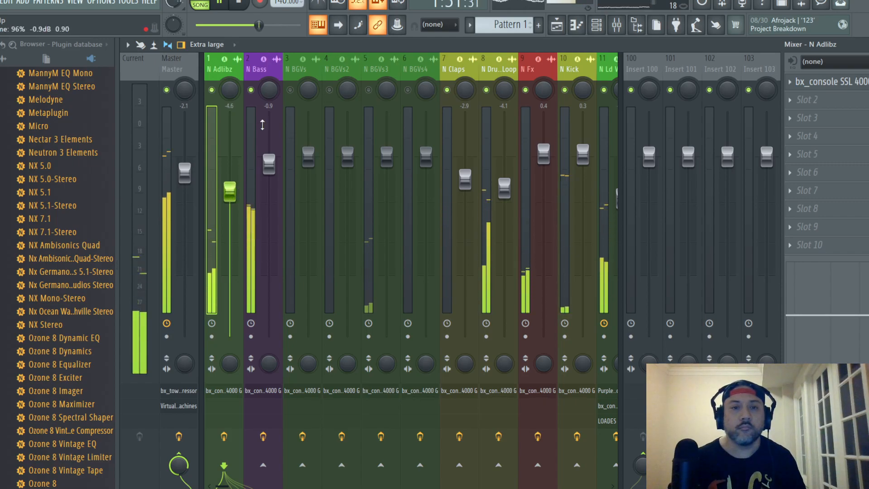
- Select the N BGVs track, move playback to about bar 25 and unmute the track in the mixer
click(381, 72)
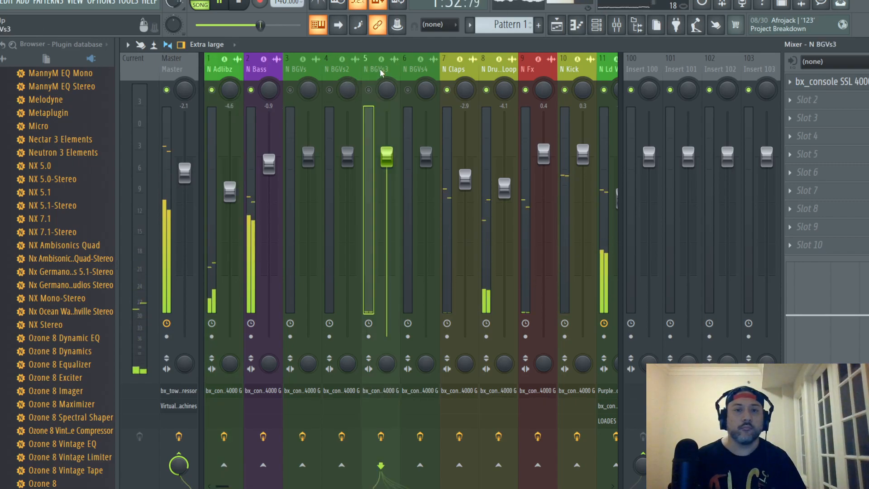
click(290, 69)
key(Escape)
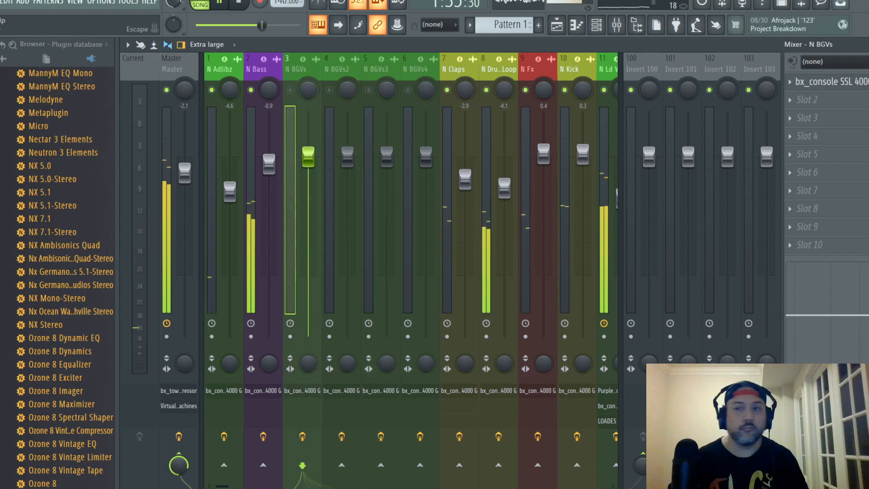
key(Escape)
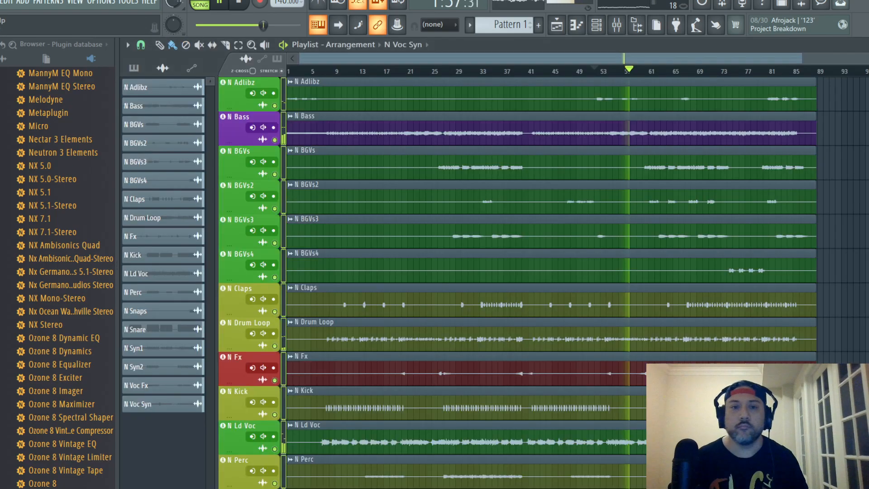
click(436, 71)
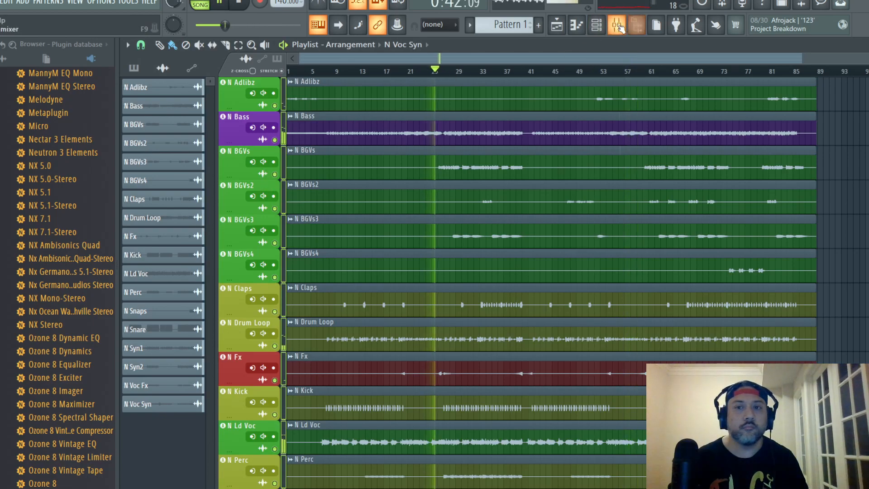
click(617, 24)
click(291, 91)
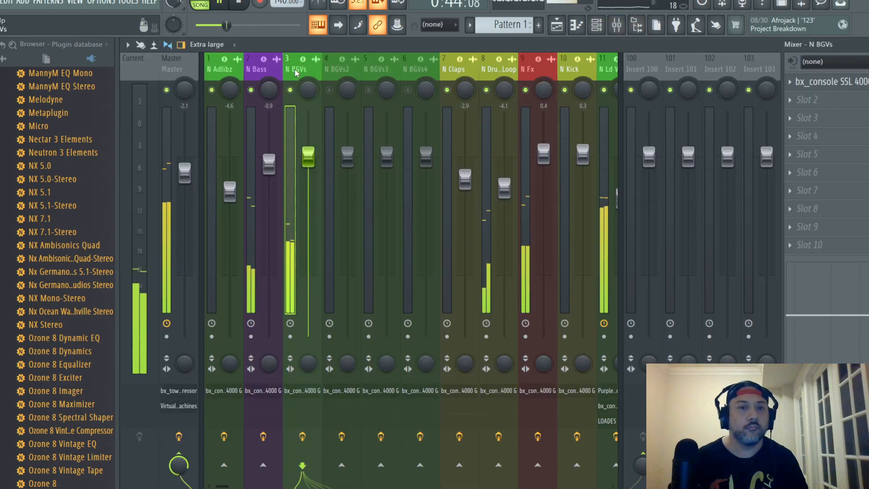
- Compress N BGVs in its bx_console SSL 4000 G with a higher ratio and a lower threshold
click(835, 83)
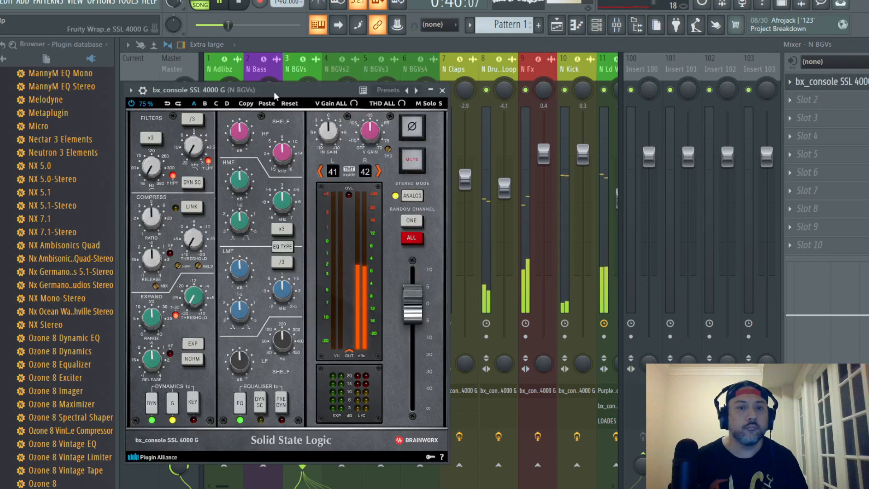
drag(274, 95, 400, 91)
drag(282, 210, 289, 212)
drag(326, 233, 328, 236)
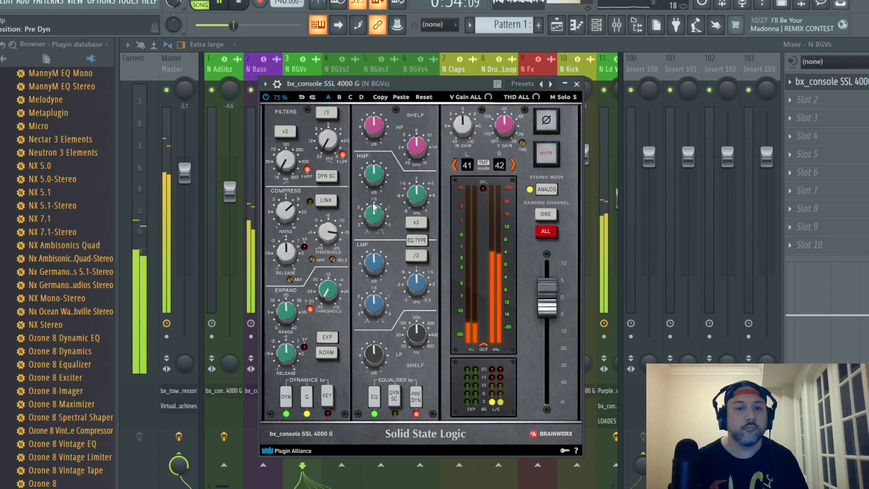
- Adjust N BGVs' pre-dynamics EQ with the low gain at -2.4 dB, and lower the track's fader to -2.1 dB
drag(370, 131, 370, 132)
drag(379, 174, 379, 178)
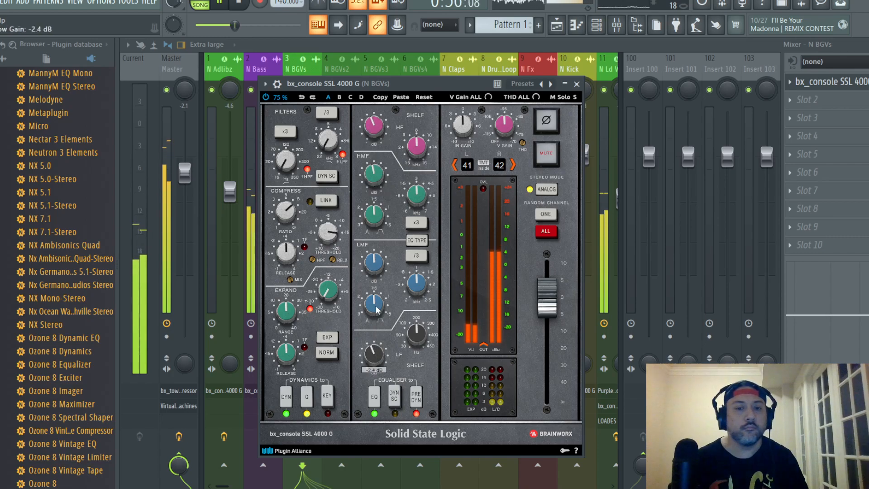
drag(373, 270, 373, 266)
click(577, 84)
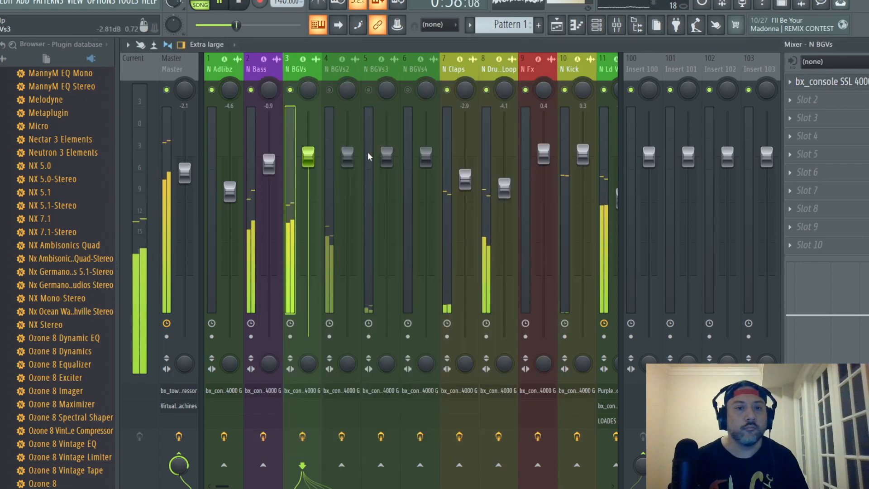
drag(308, 224, 308, 174)
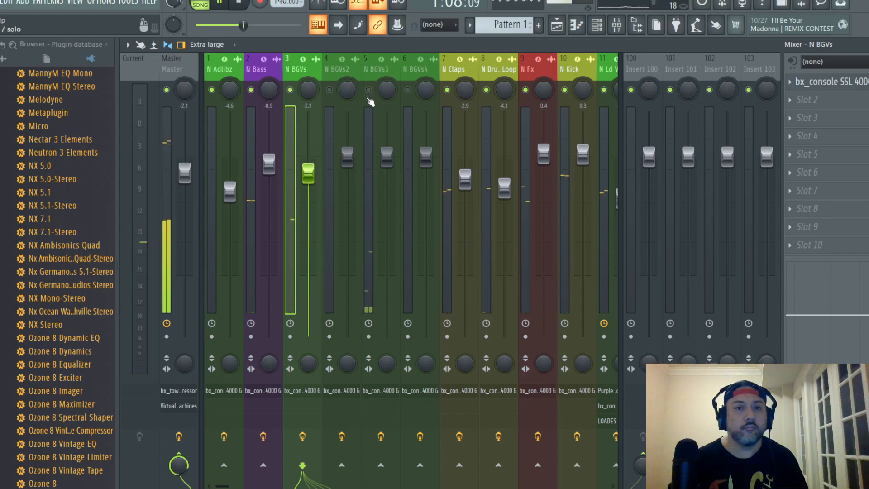
- Select the N BGVs2 track, move playback to about bar 73, unmute the track and lower its fader to -0.8 dB
click(337, 70)
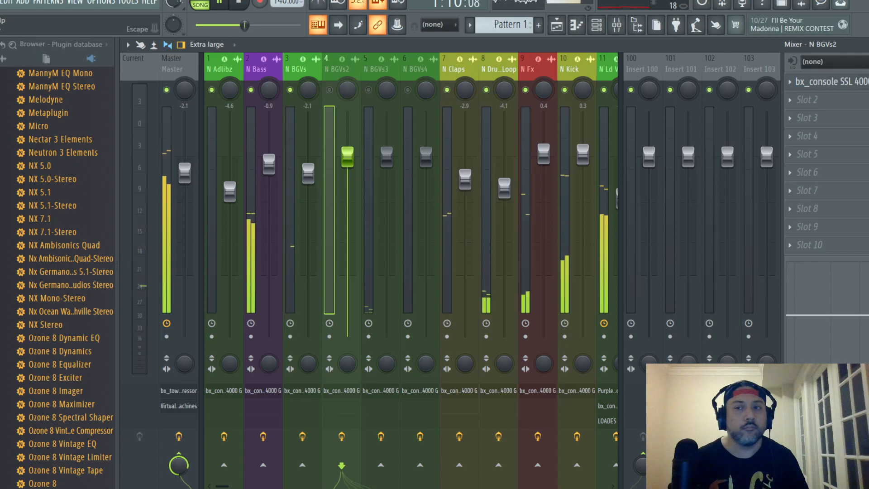
key(F5)
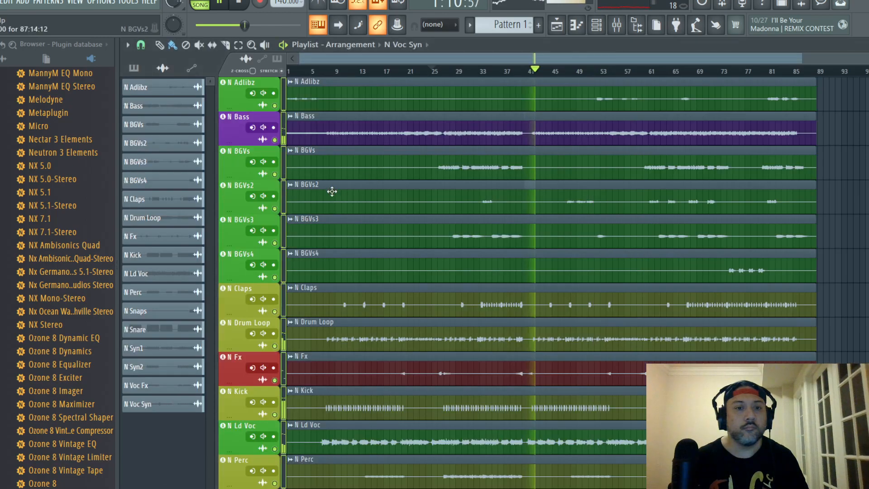
click(720, 71)
click(616, 24)
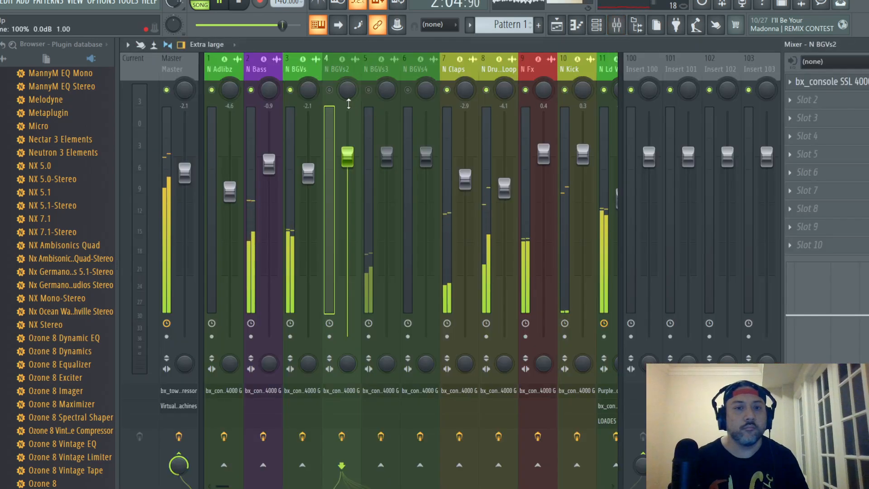
click(329, 89)
drag(347, 157, 347, 164)
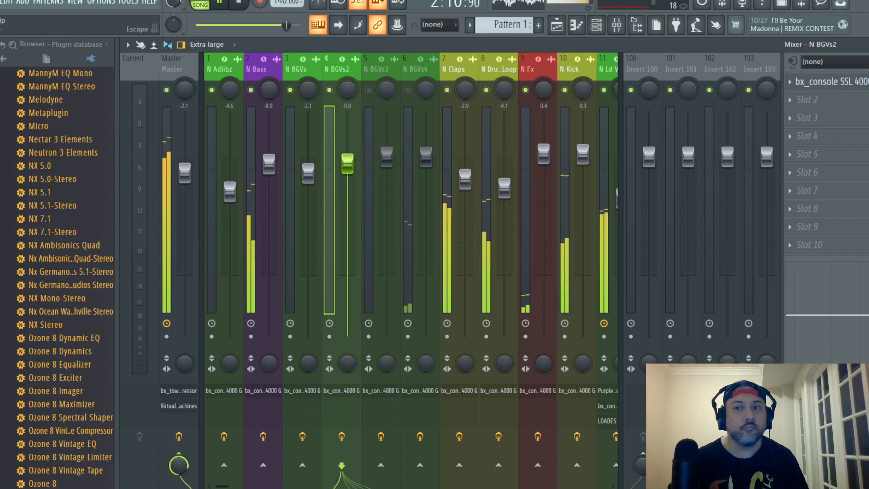
- Restart playback from about bar 62 and raise the N BGVs2 fader to 0 dB
key(F5)
key(space)
key(space)
key(space)
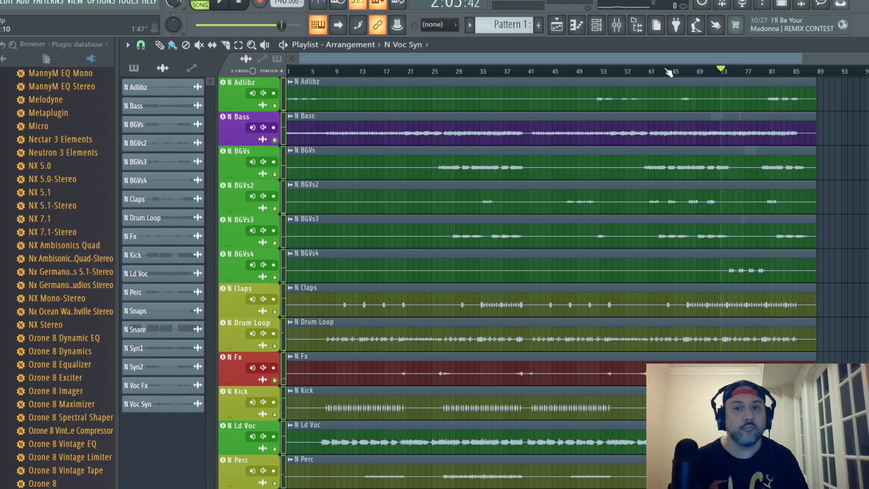
key(space)
key(F9)
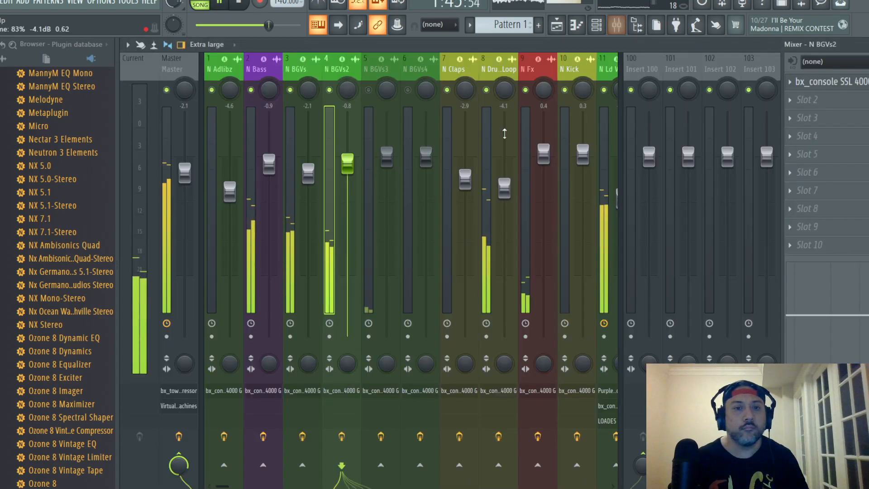
drag(351, 163, 351, 156)
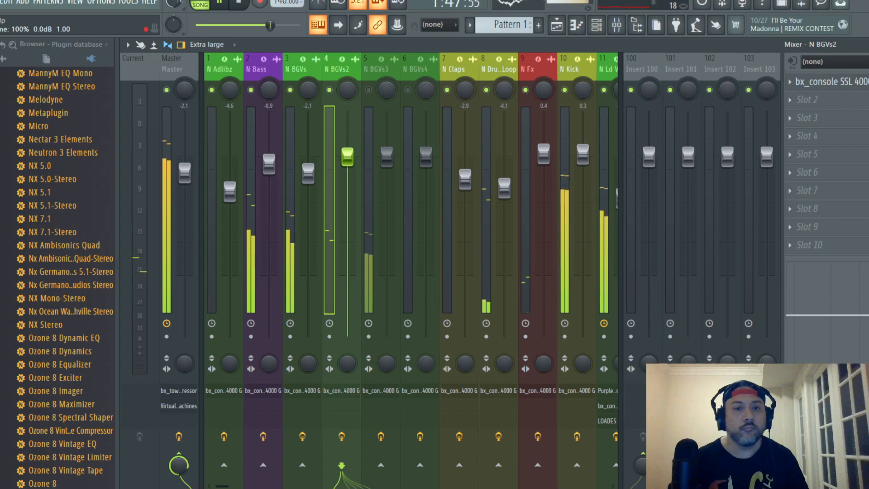
- Lower the compressor threshold in N BGVs2's bx_console SSL 4000 G to about -14 dB
click(859, 84)
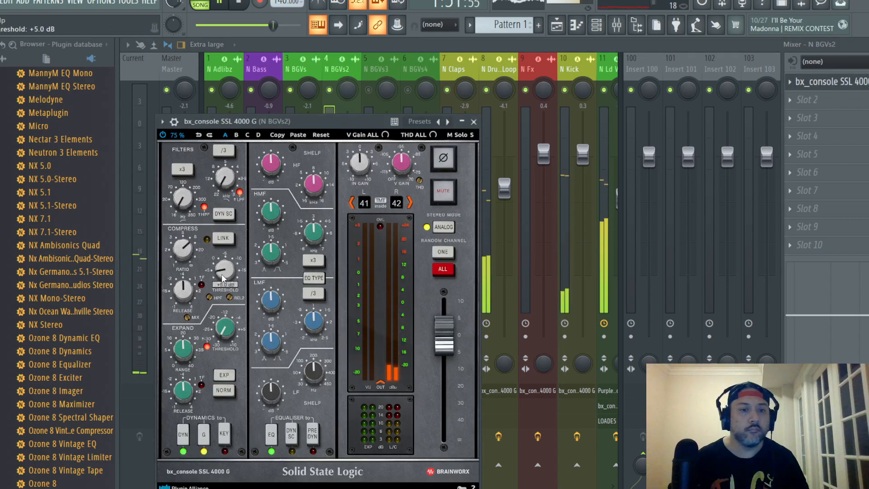
scroll(222, 278, down, 4)
scroll(226, 275, down, 3)
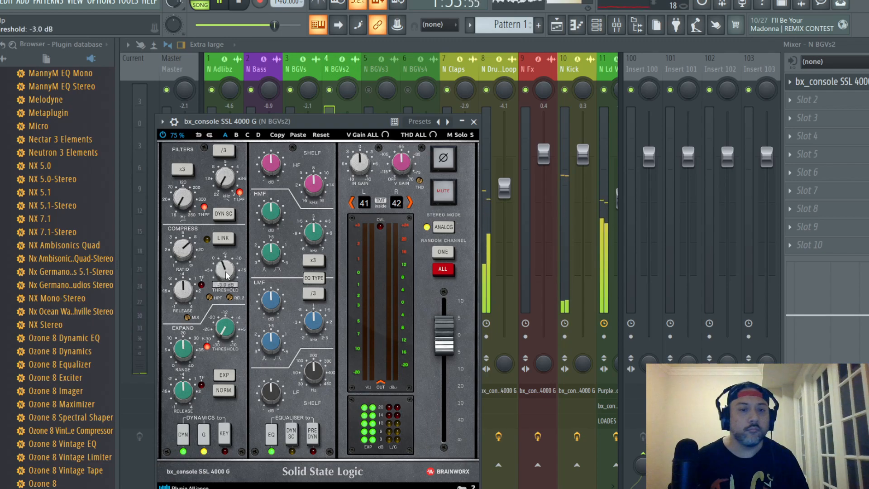
scroll(226, 275, down, 5)
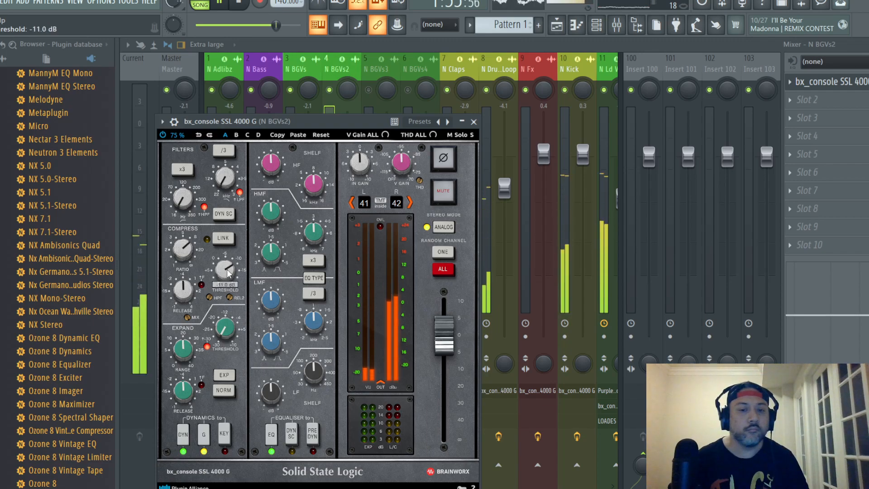
scroll(227, 274, down, 8)
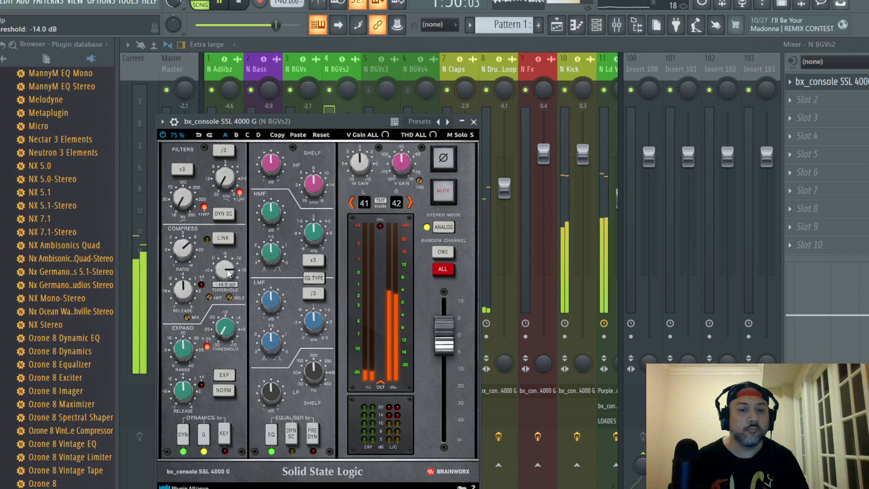
- Place N BGVs2's EQ before dynamics with high-mid gain at -1.5 dB and low-mid gain at 0 dB, and set the track's fader to -0.7 dB
click(315, 437)
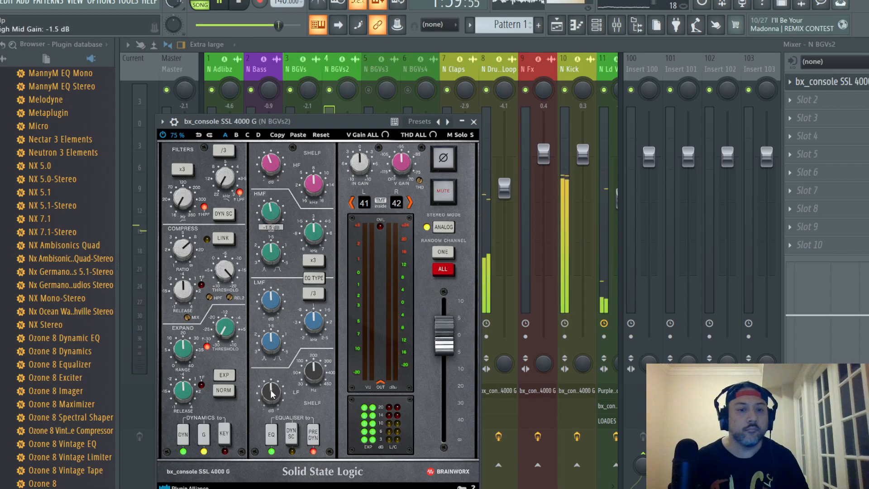
double_click(271, 300)
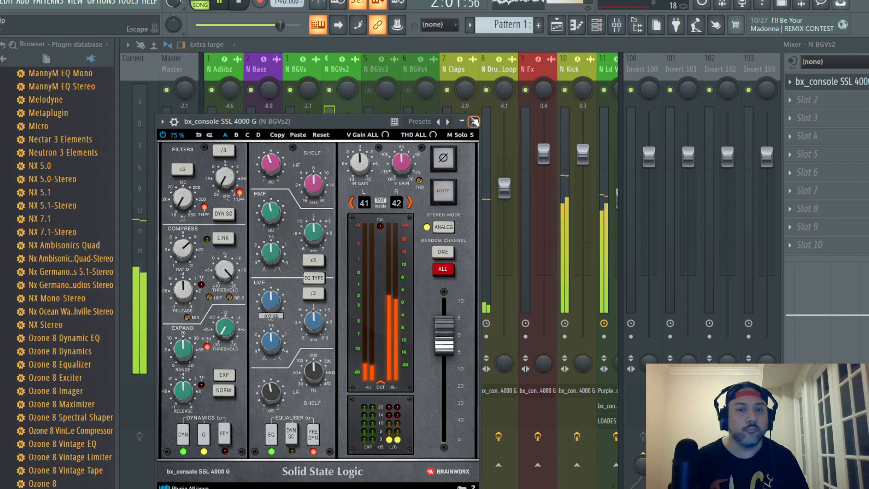
click(474, 121)
drag(349, 158, 348, 154)
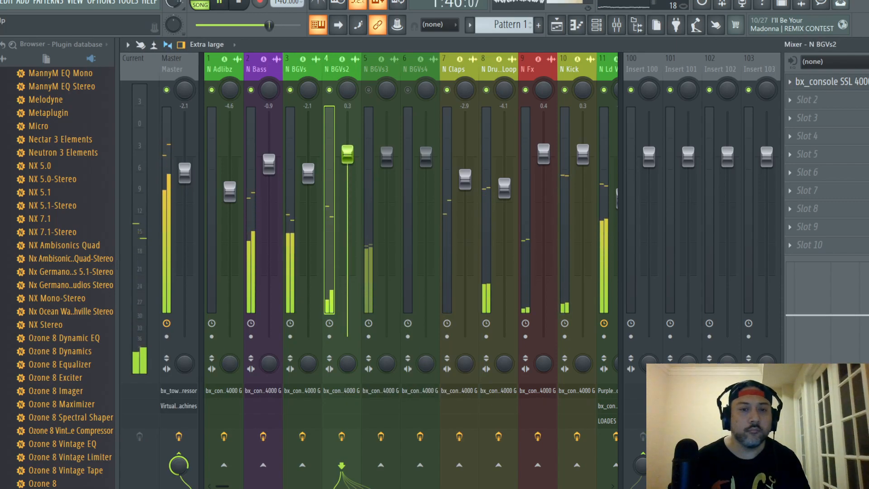
drag(348, 155, 347, 162)
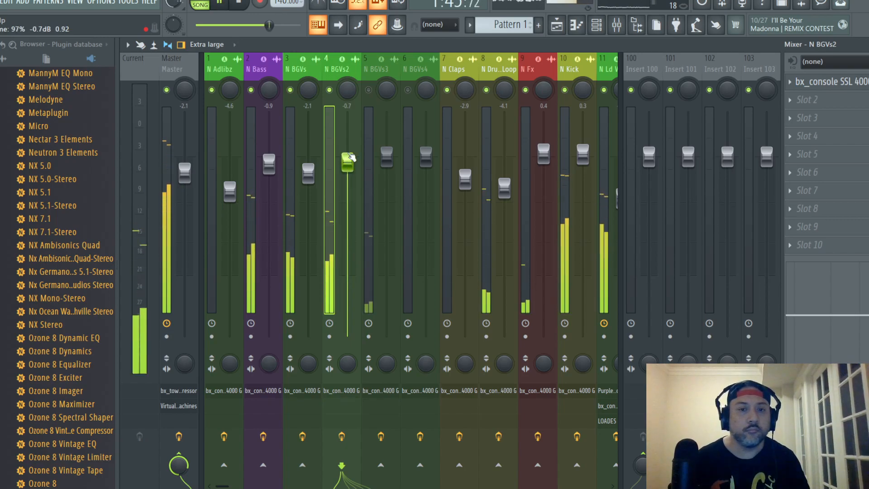
- Unmute N BGVs3 and compress it in its bx_console SSL 4000 G with an 8:1 ratio and a -20 dB threshold
click(370, 90)
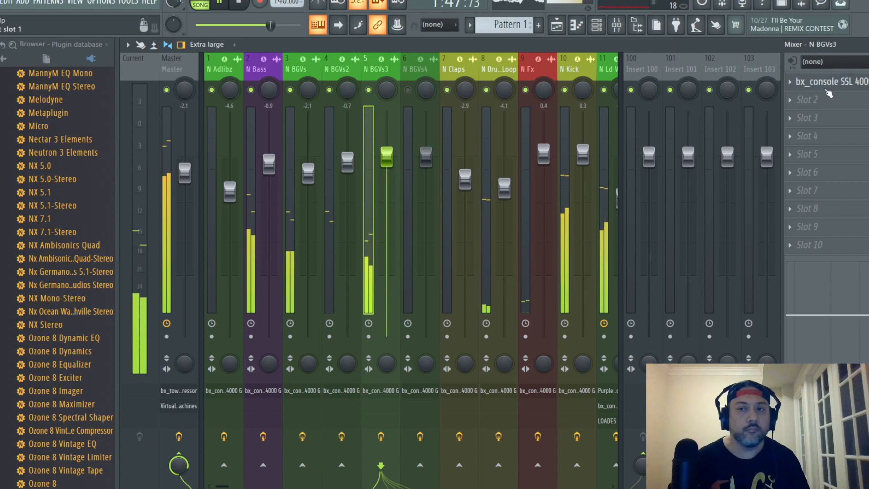
click(847, 86)
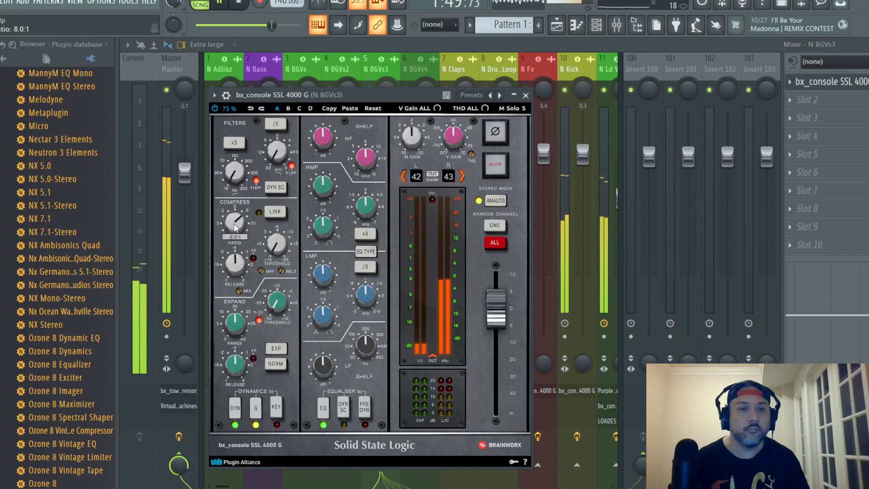
drag(273, 248, 279, 246)
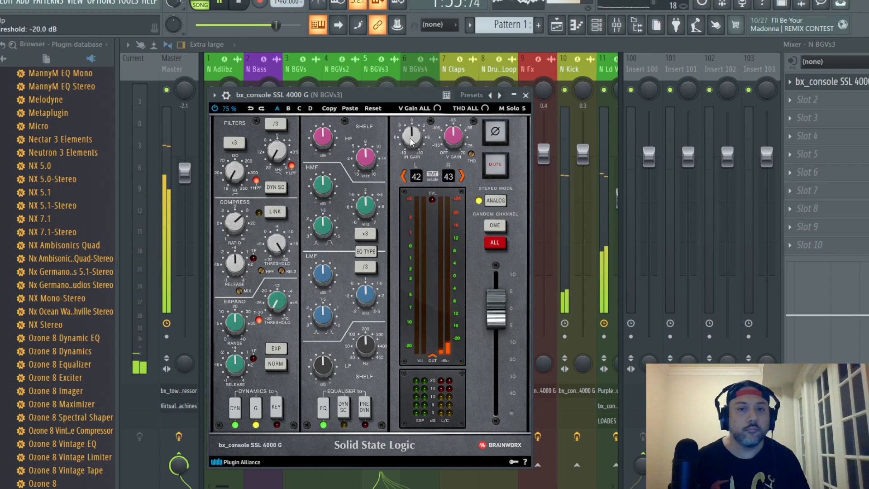
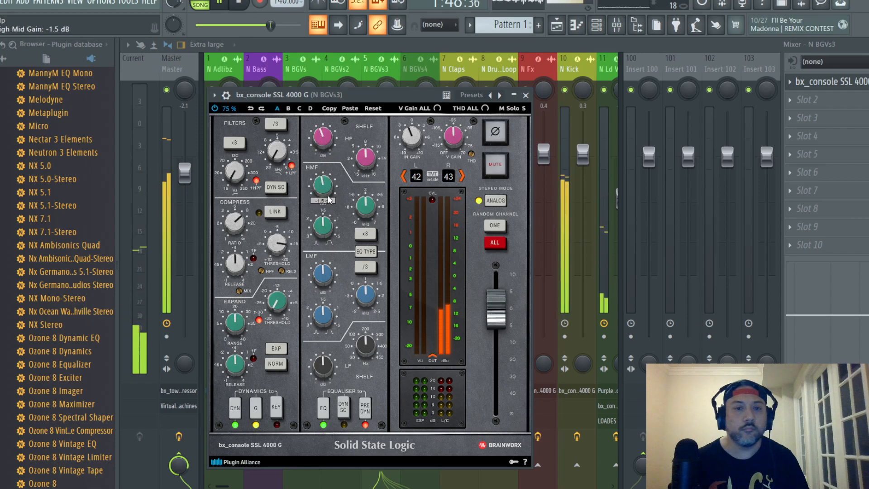
- Close the N BGVs3 plugin and lower the track's fader to -1.8 dB
click(526, 95)
mouse_move(386, 164)
mouse_down()
mouse_move(387, 183)
mouse_move(386, 172)
mouse_up()
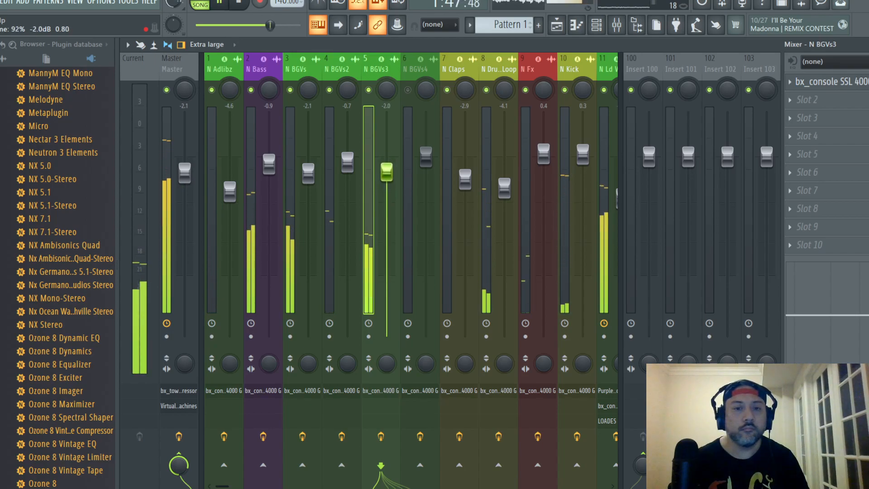
drag(387, 172, 386, 171)
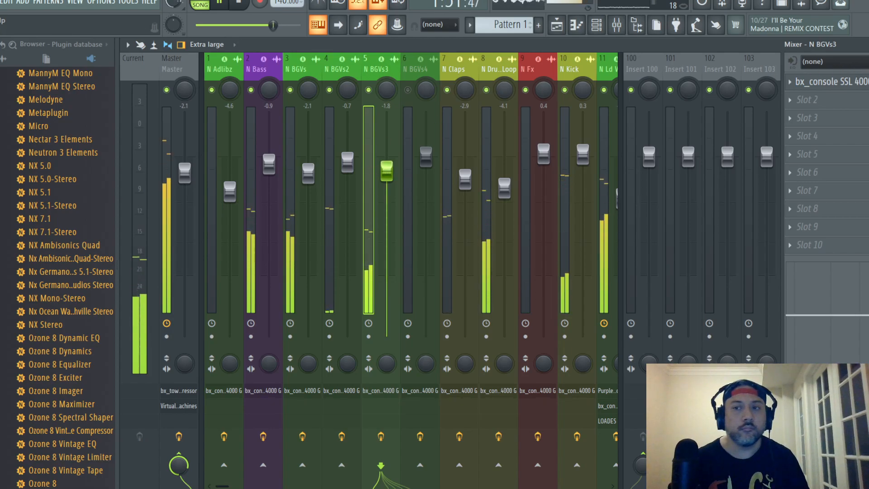
- Move playback to about bar 73 and unmute the N BGVs4 track in the mixer
key(Escape)
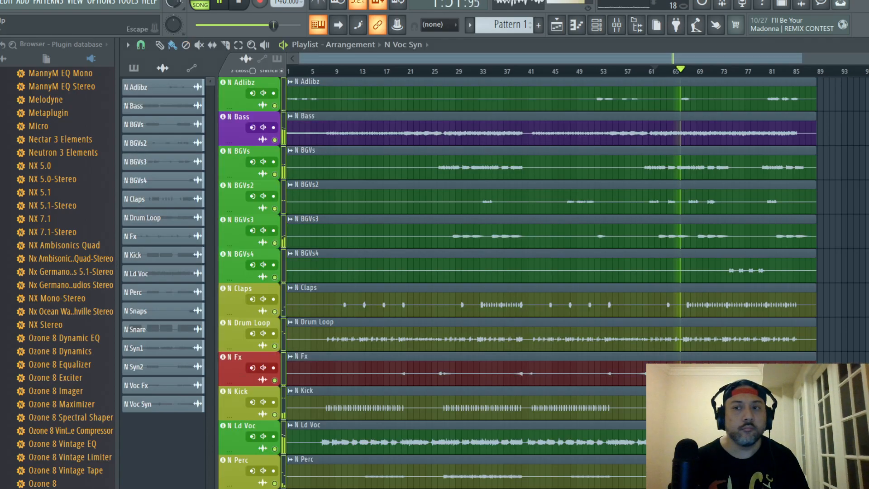
click(723, 71)
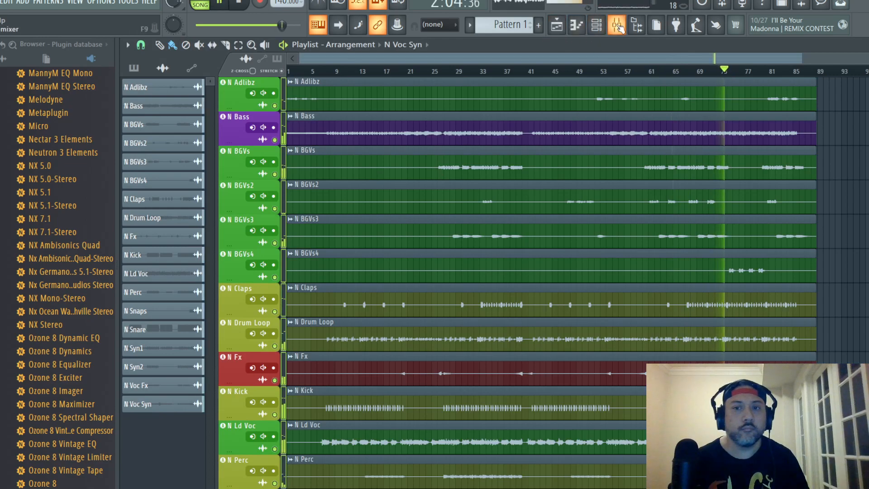
click(617, 25)
click(412, 95)
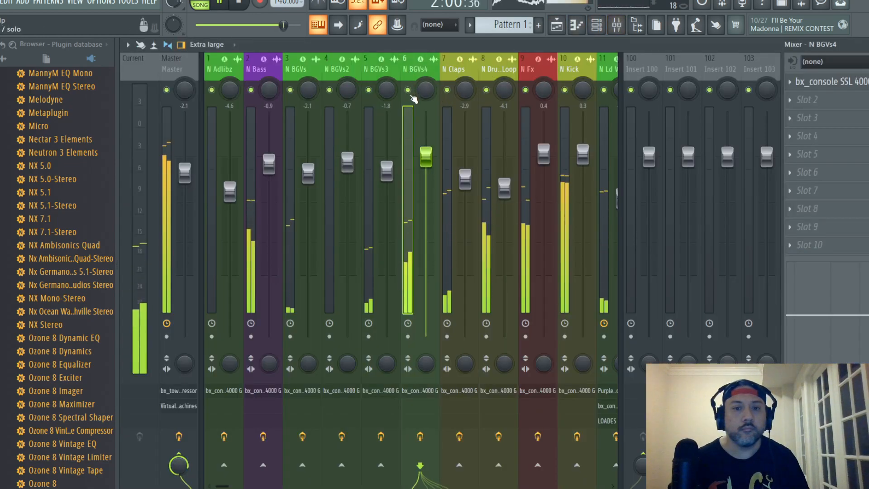
- Compress N BGVs4 in its bx_console SSL 4000 G with an 8:1 ratio and a -13 dB threshold
click(810, 85)
drag(377, 183, 399, 111)
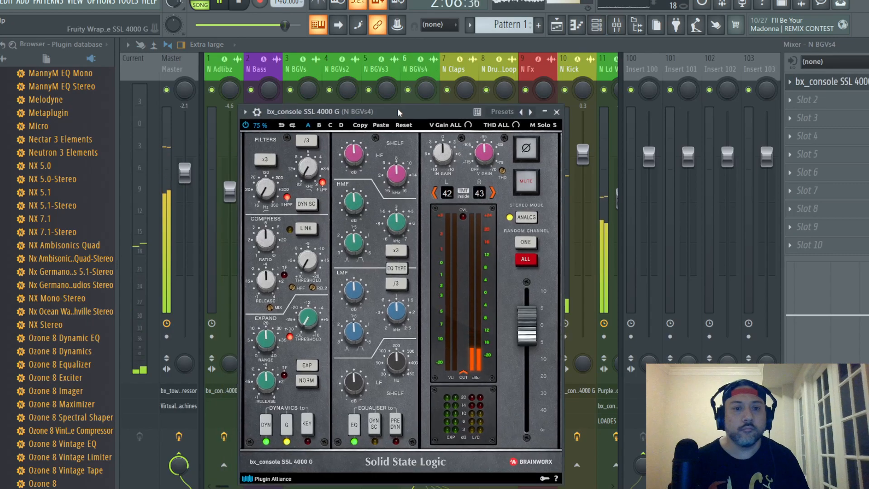
scroll(266, 239, up, 2)
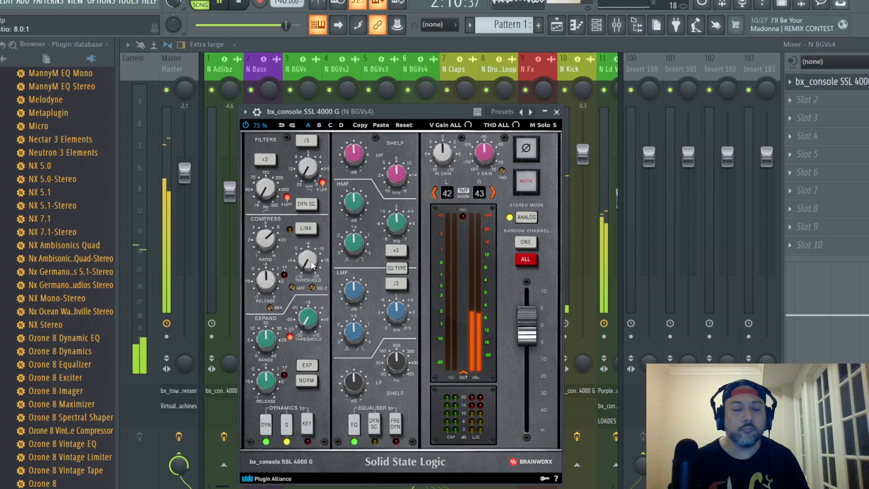
scroll(311, 265, up, 3)
scroll(311, 264, down, 4)
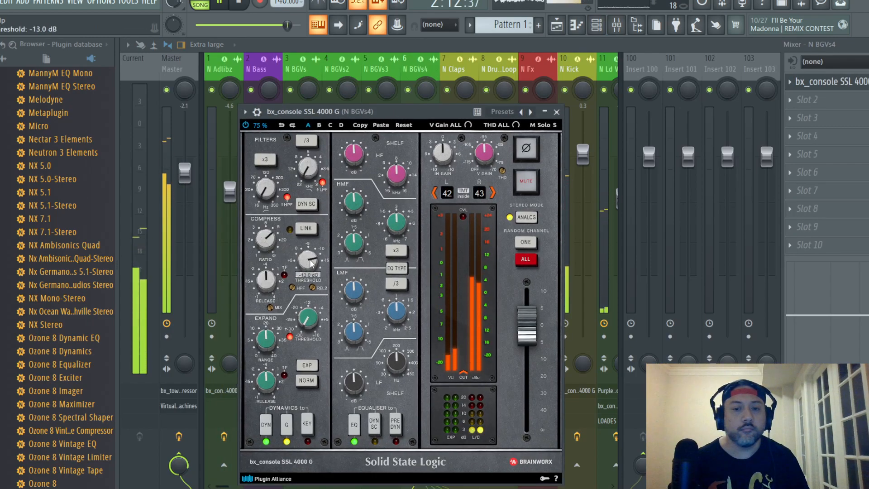
- Place N BGVs4's EQ before dynamics, set the low gain to -2.4 dB and close the plugin
click(395, 424)
scroll(357, 156, up, 1)
scroll(357, 204, up, 1)
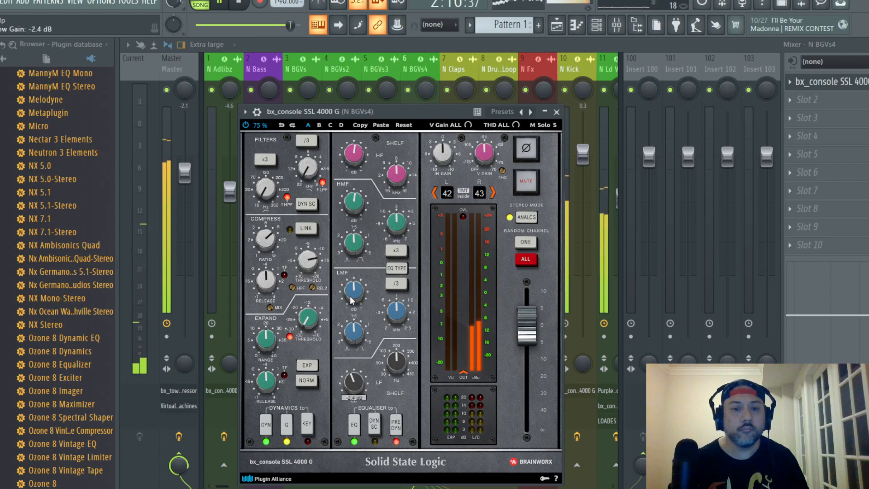
scroll(358, 288, up, 1)
click(557, 112)
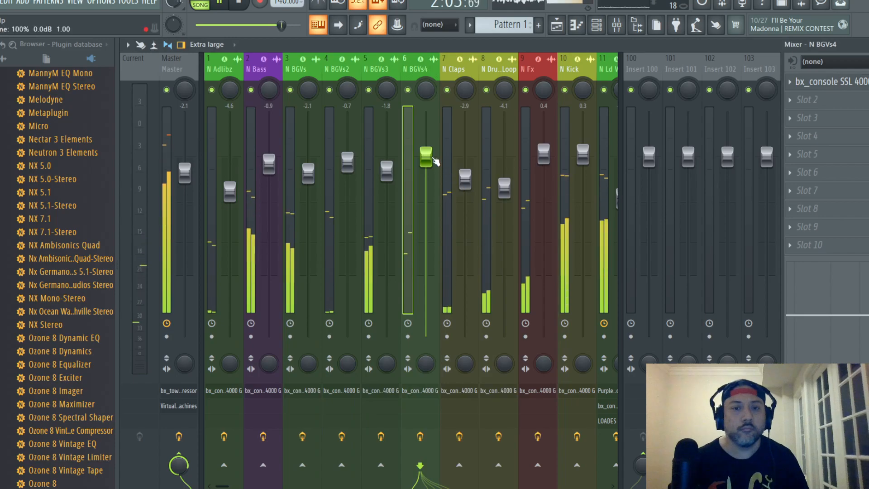
- Lower the N BGVs4 fader to -2.1 dB while the song plays
scroll(426, 157, down, 1)
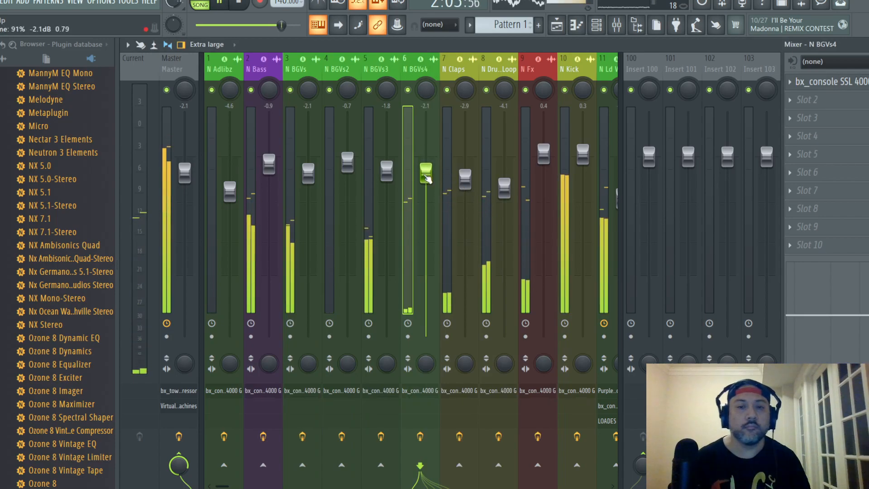
scroll(425, 171, down, 2)
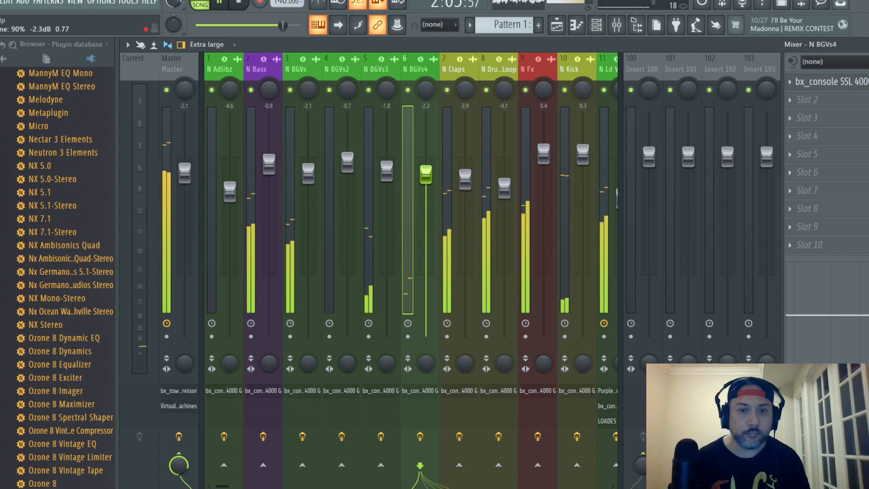
scroll(426, 174, up, 1)
scroll(426, 174, up, 1)
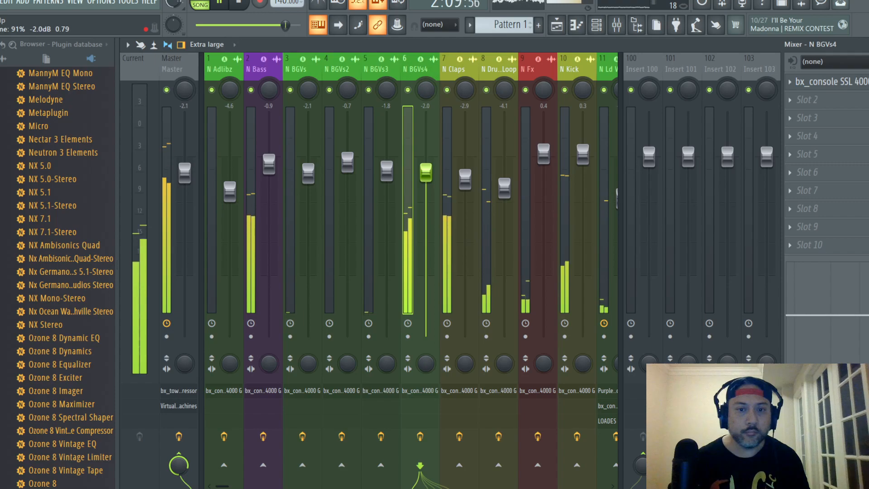
scroll(426, 173, down, 1)
scroll(426, 173, up, 1)
scroll(426, 173, up, 1)
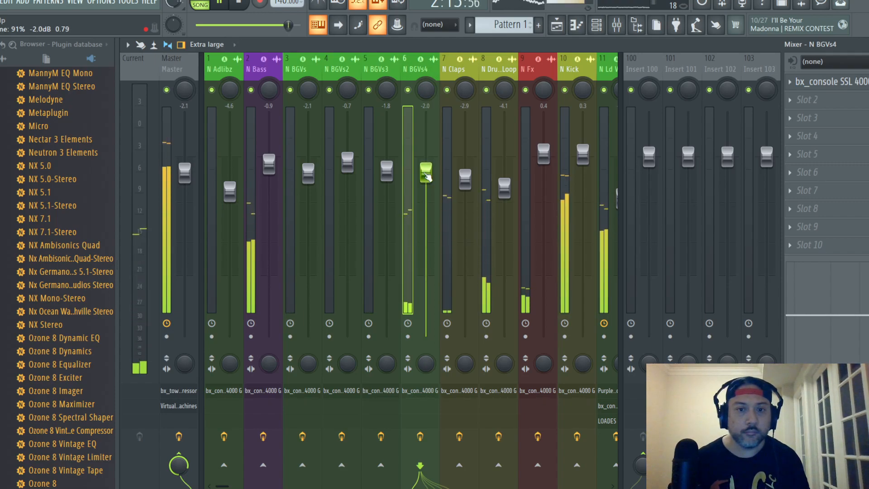
drag(426, 173, 426, 173)
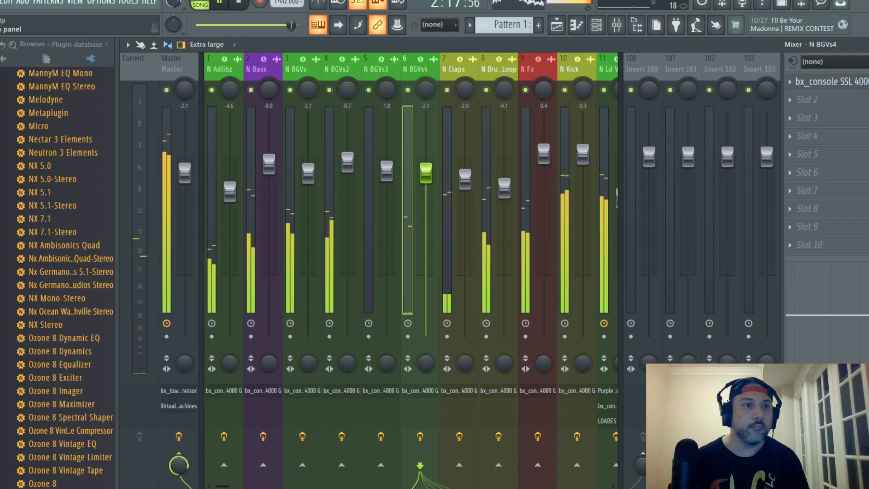
click(0, 2)
click(6, 57)
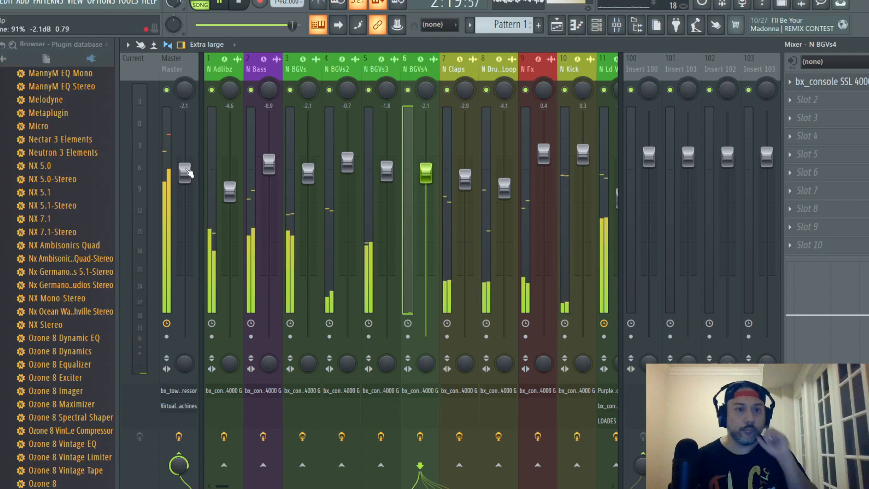
- Lower the Master fader to -3.3 dB while the song plays
drag(189, 172, 189, 184)
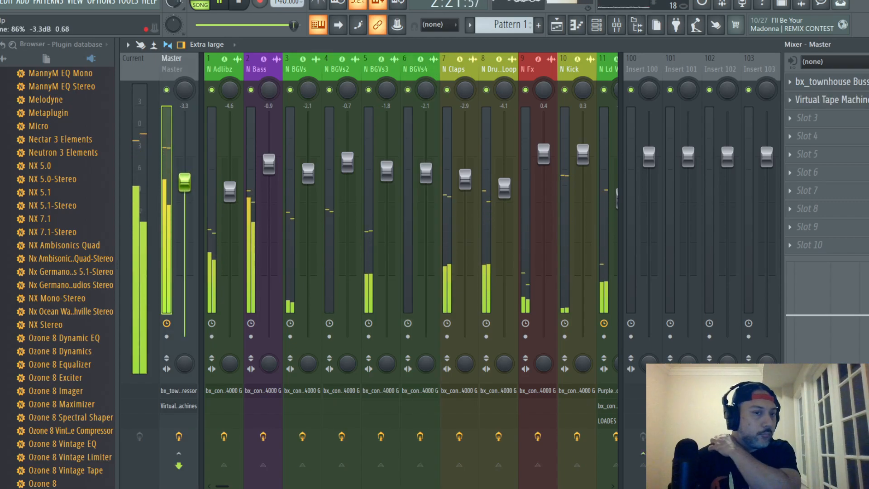
click(551, 78)
drag(550, 78, 187, 67)
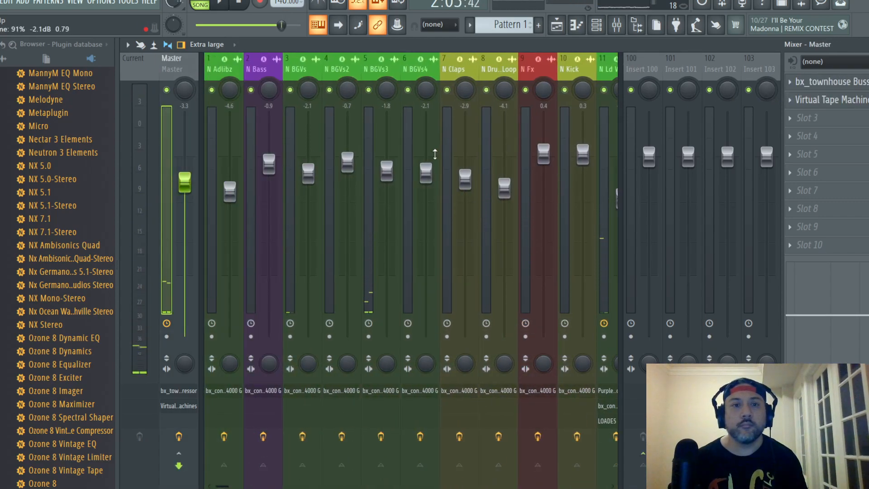
- Restart the song from the beginning and save the project
click(221, 4)
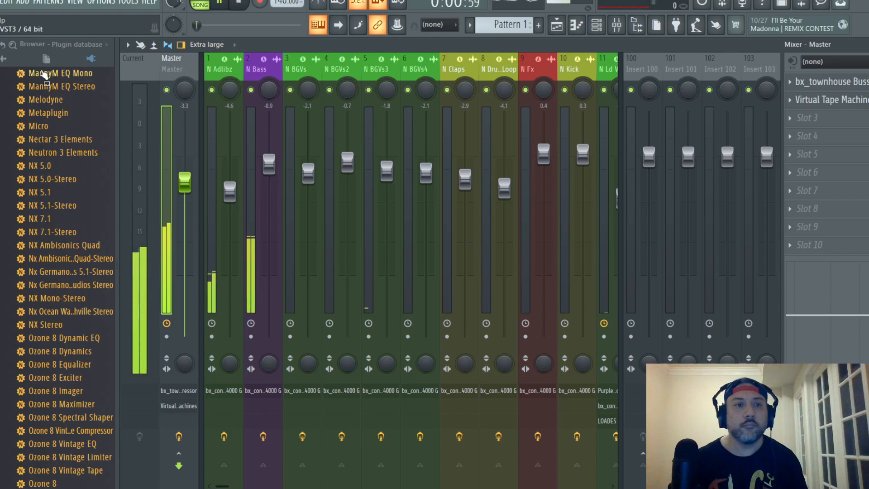
click(1, 2)
click(1, 55)
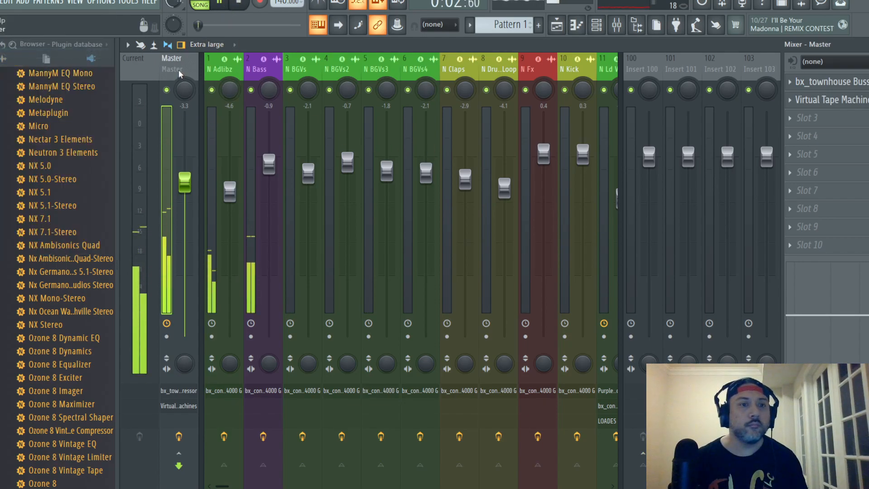
- Set the threshold of the Master's bx_townhouse Buss Compressor to -3.0 dB and close the plugin
click(848, 83)
drag(489, 126, 528, 86)
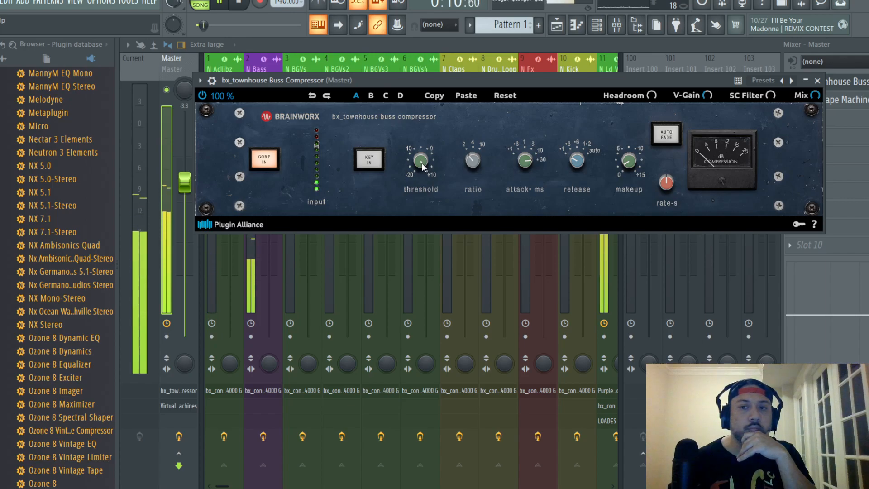
scroll(422, 163, down, 5)
scroll(422, 162, down, 6)
scroll(422, 161, down, 2)
scroll(422, 161, down, 1)
scroll(422, 161, up, 1)
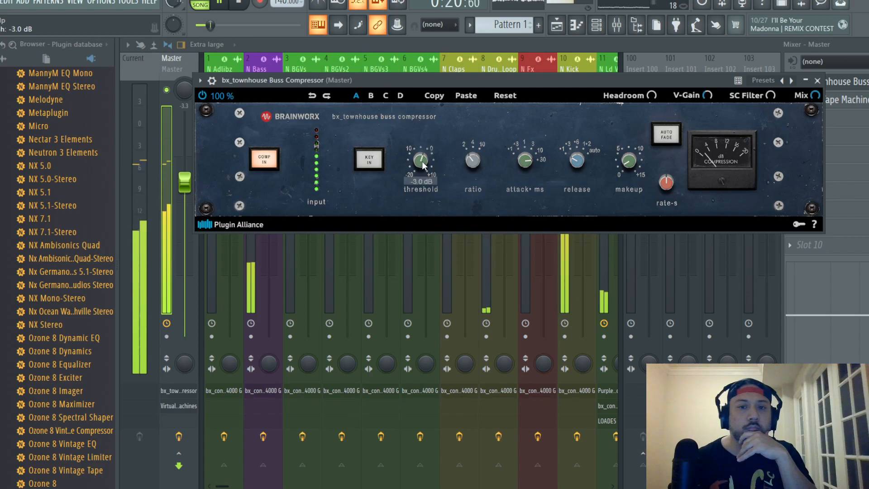
click(817, 81)
- Set the Master's Virtual Tape Machines input to -4.32 dB and output to +4.32 dB, and close the plugin
click(829, 100)
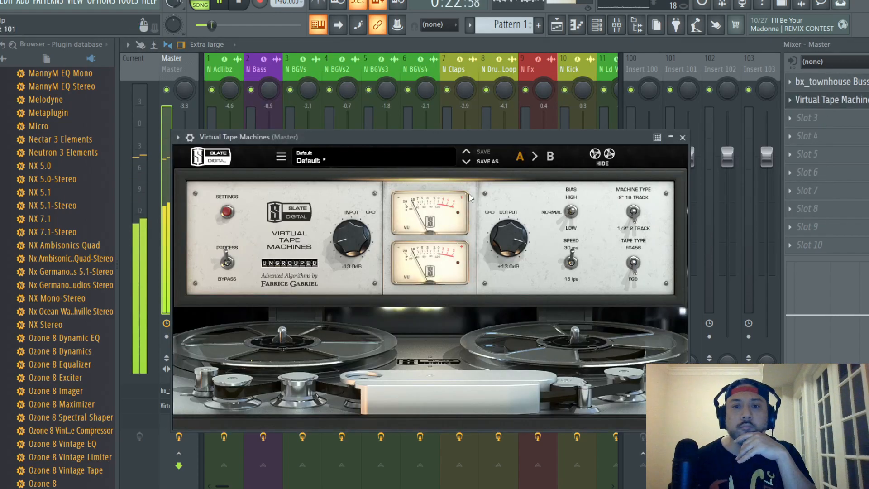
drag(445, 137, 473, 98)
drag(387, 207, 383, 196)
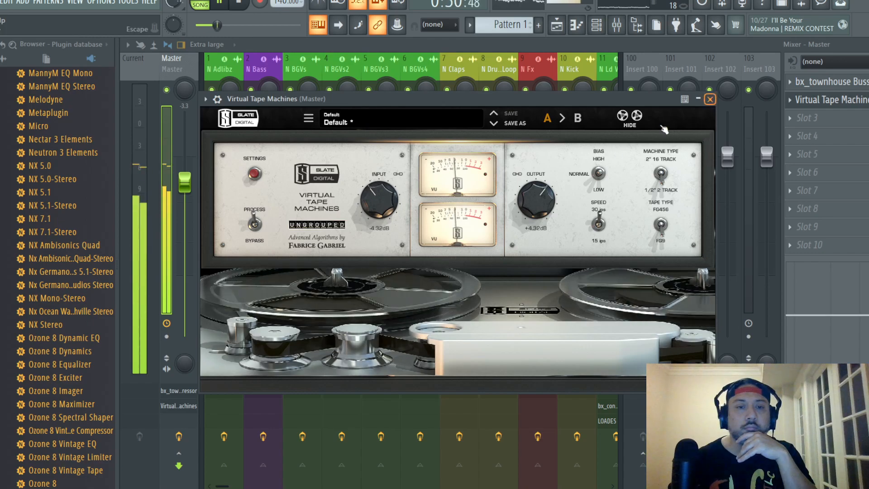
click(709, 99)
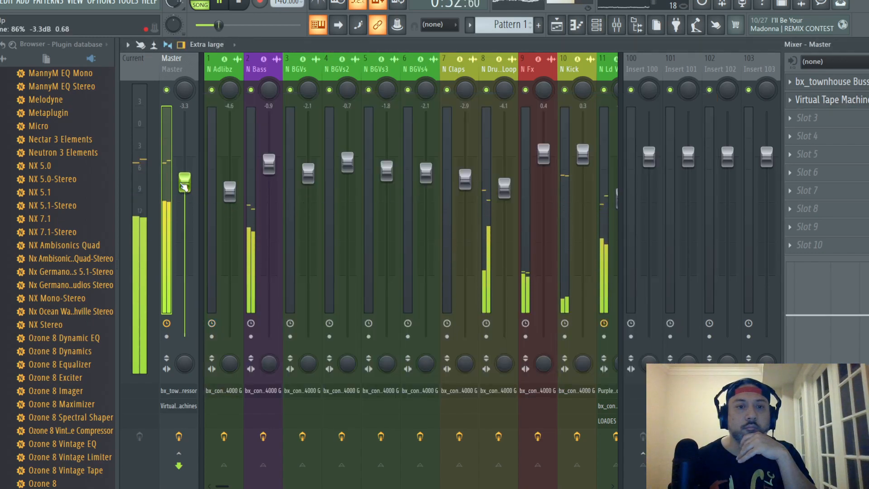
- Raise the N Kick fader to 1.9 dB and the N Bass fader to 0.7 dB
drag(430, 68, 448, 74)
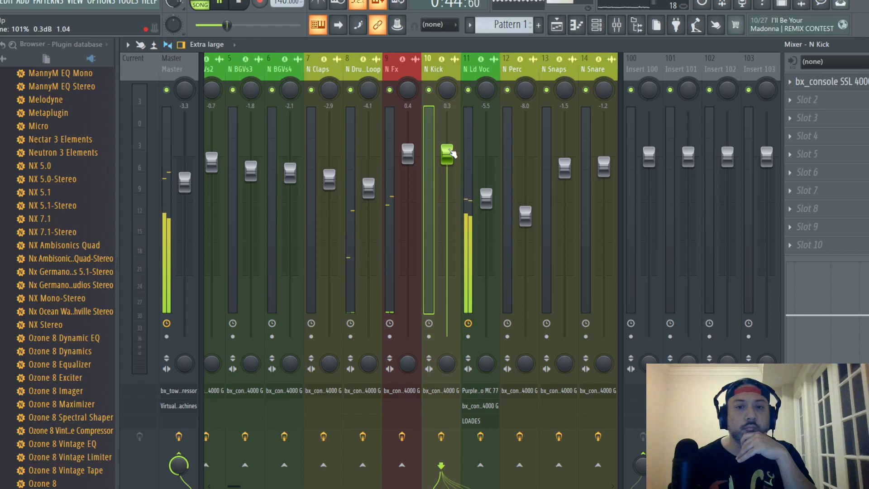
drag(450, 150, 450, 138)
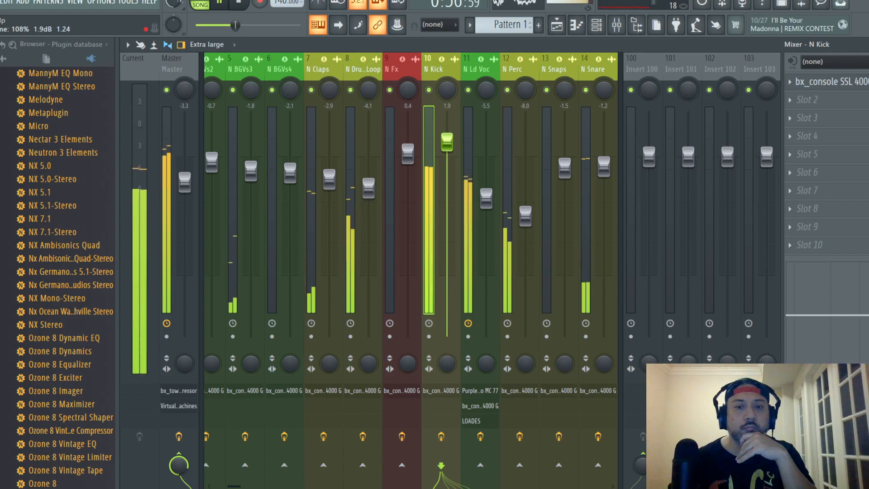
click(342, 67)
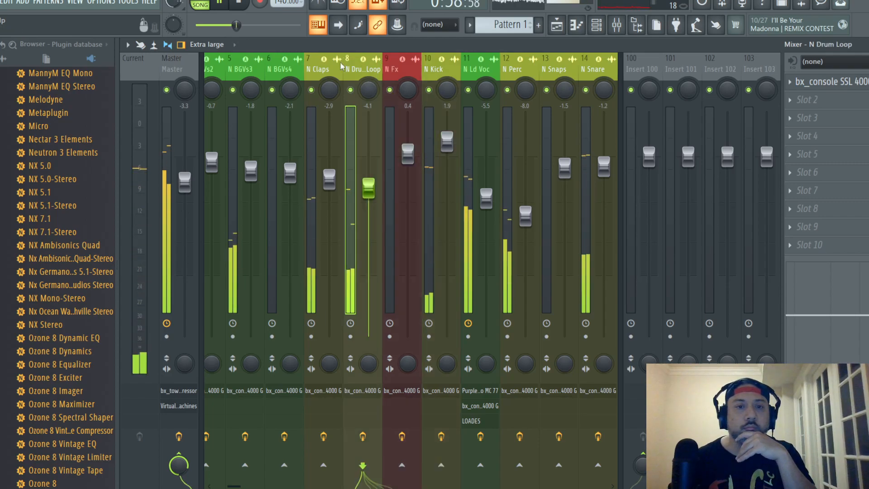
drag(342, 67, 81, 74)
drag(270, 159, 269, 154)
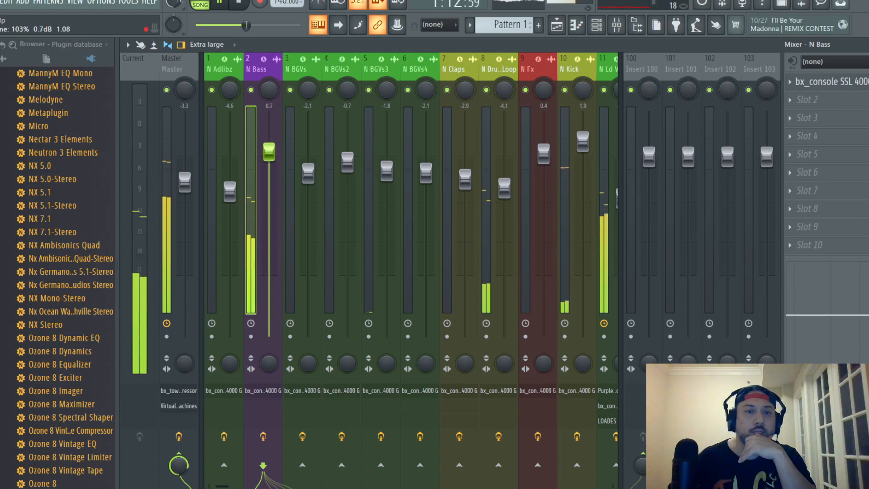
- Raise the N Snare fader to -0.9 dB and the N Perc fader to -7.5 dB
mouse_move(486, 66)
mouse_down()
mouse_move(630, 75)
mouse_move(429, 79)
mouse_move(489, 73)
mouse_up()
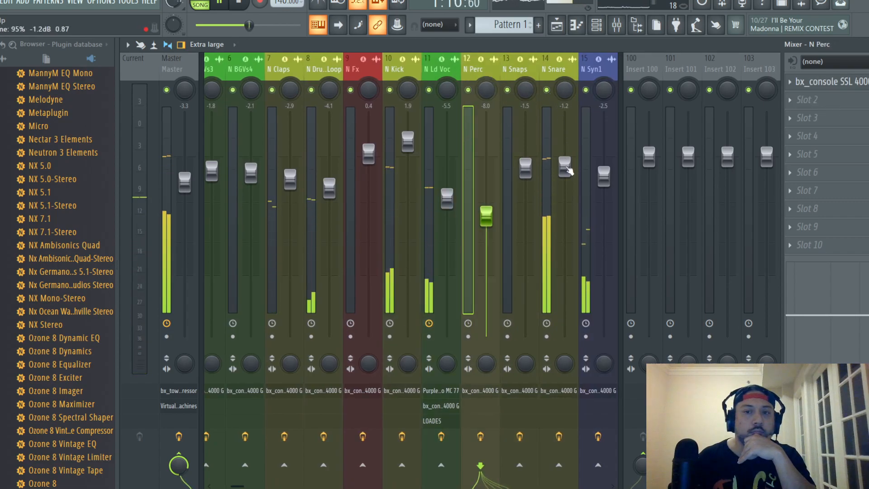
drag(569, 170, 569, 168)
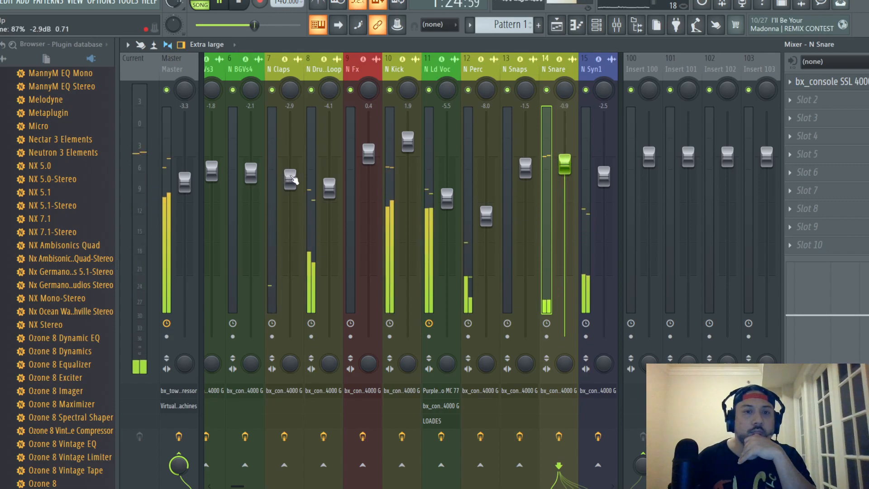
drag(490, 219, 487, 213)
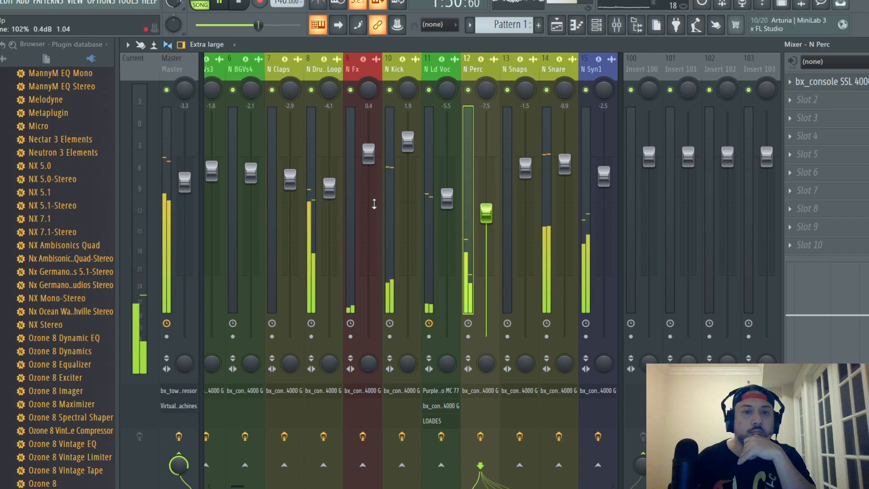
- Raise the N Drum Loop fader to -3.7 dB and the N Claps fader to -2.7 dB
drag(329, 188, 293, 184)
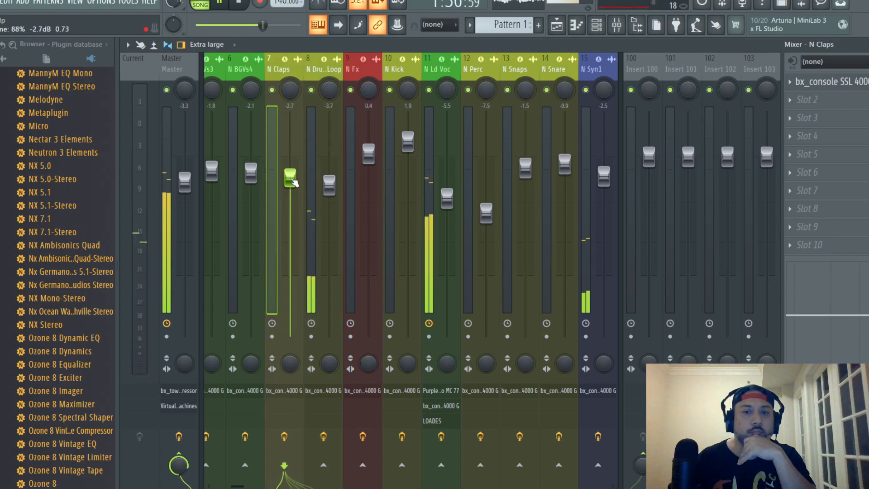
click(526, 166)
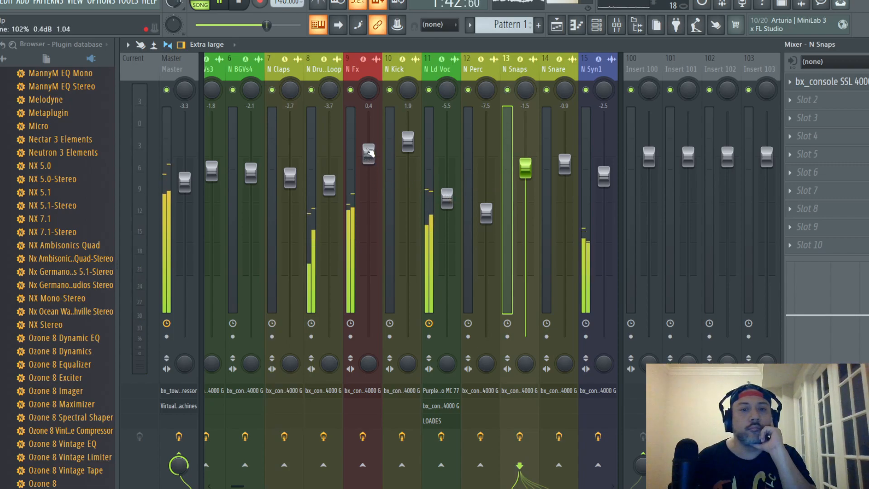
click(487, 211)
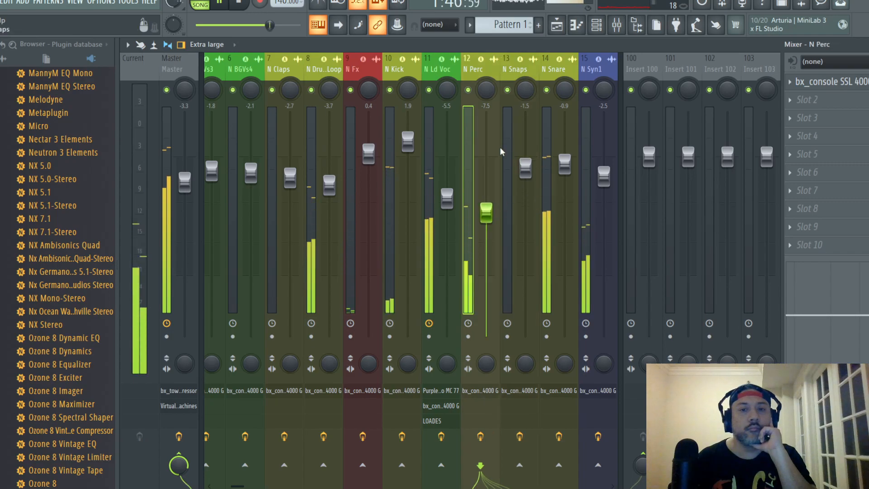
- Trim the N Bass fader to 0.6 dB
click(563, 69)
drag(563, 69, 111, 103)
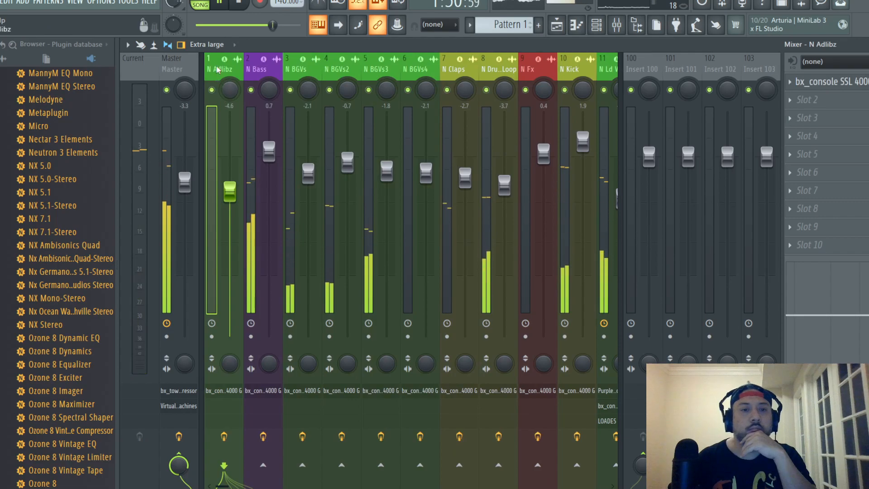
click(258, 68)
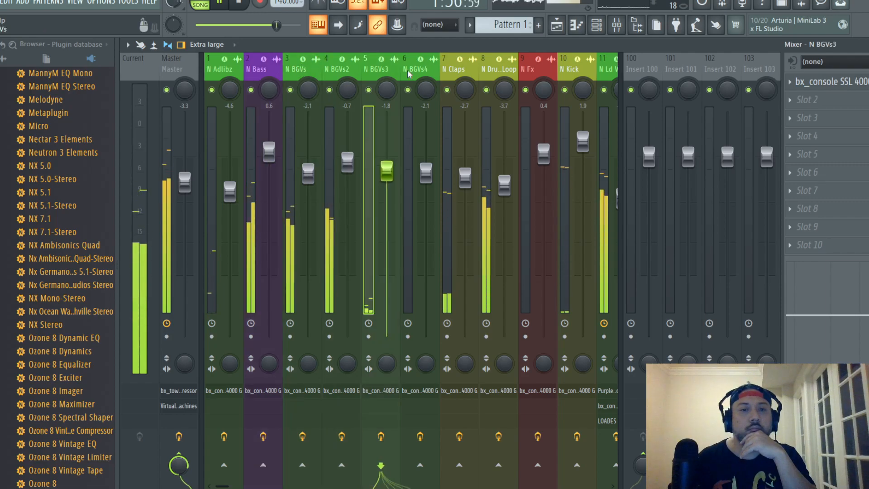
- Lower the N Voc Syn fader to -0.3 dB and the N Voc Fx fader to -2.1 dB
scroll(608, 71, down, 4)
click(608, 72)
scroll(608, 71, down, 5)
click(520, 72)
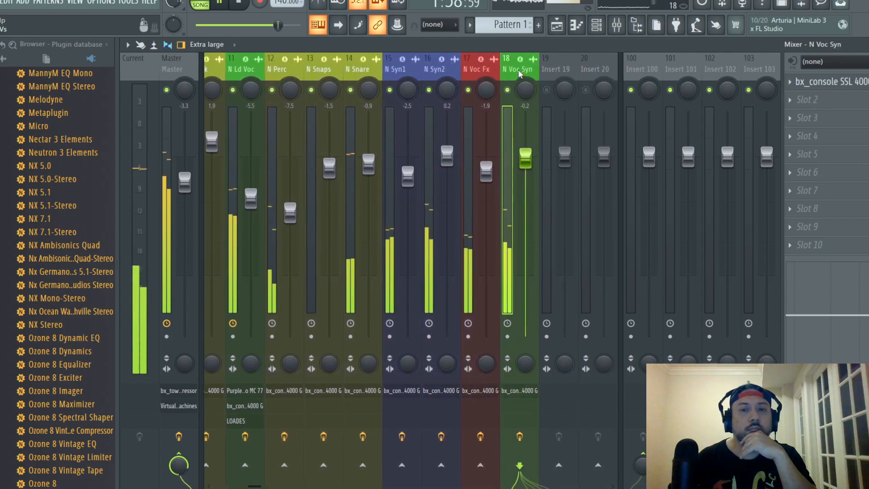
drag(528, 163, 487, 173)
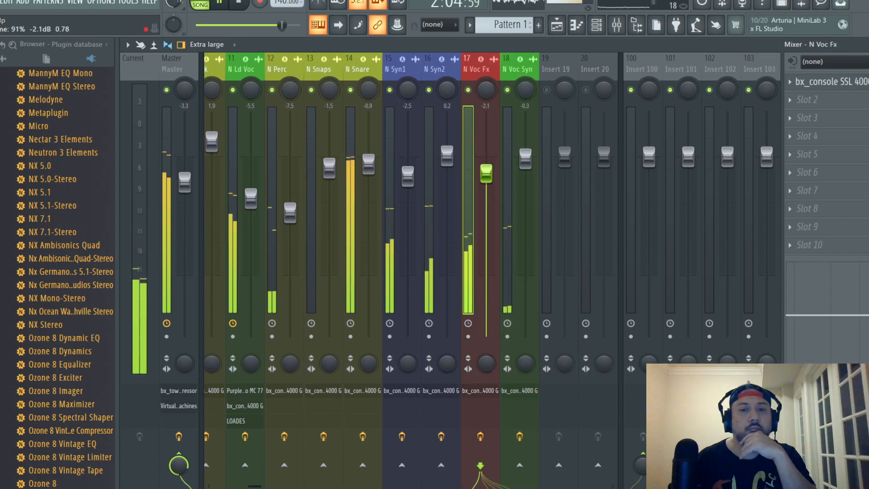
- Try another threshold on the Master's bx_townhouse Buss Compressor, restore it to -3.0 dB and close the plugin
key(Left)
key(Left)
key(Left)
key(Left)
key(Left)
key(Left)
key(Left)
key(Left)
key(Left)
key(Left)
key(Left)
key(Left)
key(Left)
key(Left)
key(Left)
key(Left)
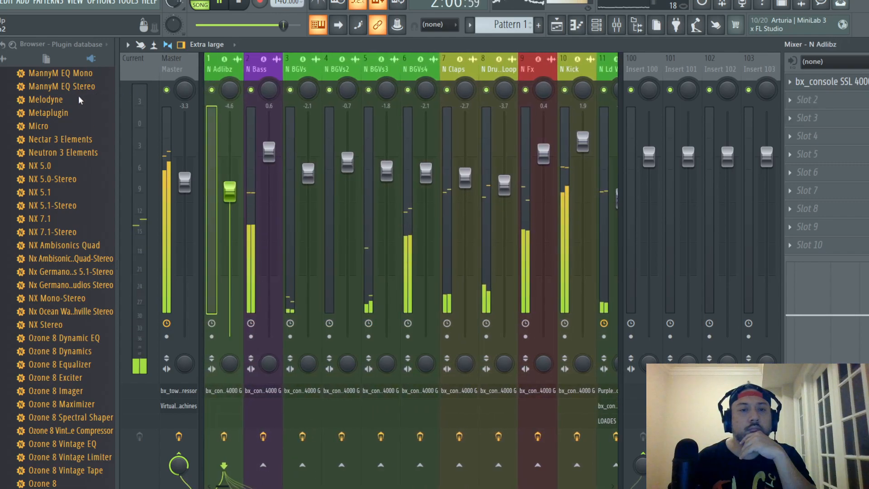
click(185, 70)
click(858, 82)
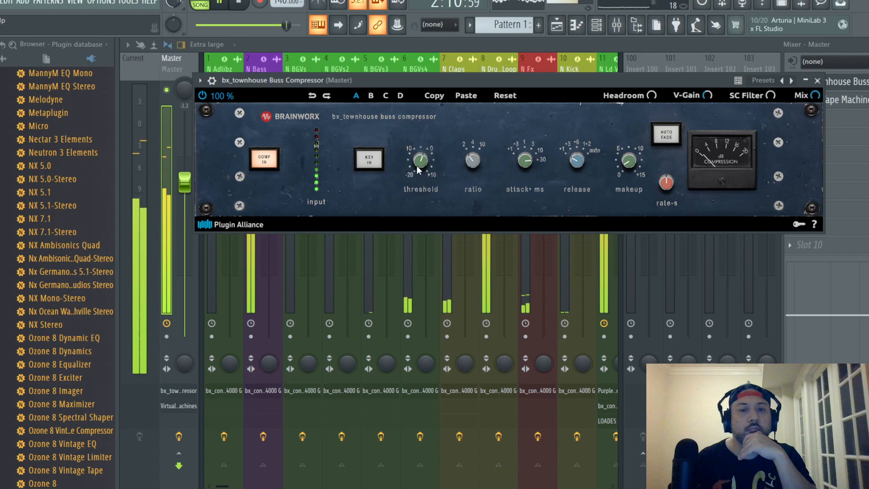
scroll(418, 167, up, 1)
scroll(417, 167, down, 1)
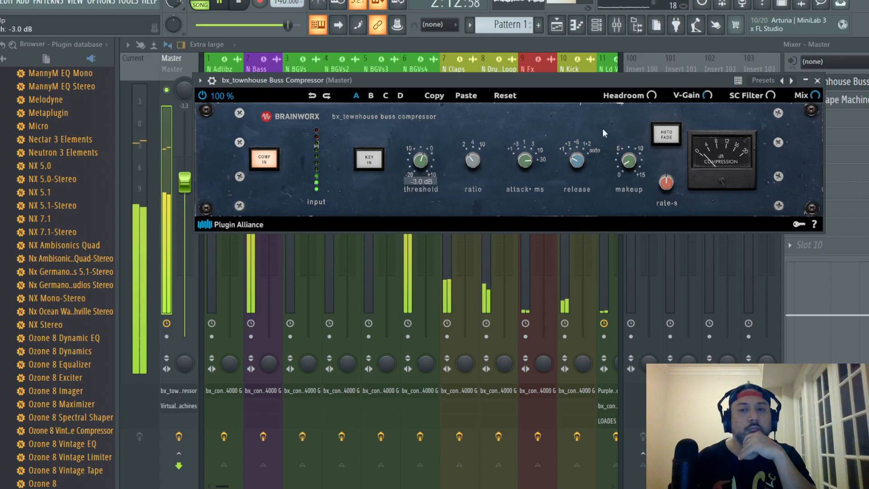
click(817, 80)
- Change the Master's Virtual Tape Machines input to -5.40 dB and output to +5.40 dB, and close the plugin
click(833, 99)
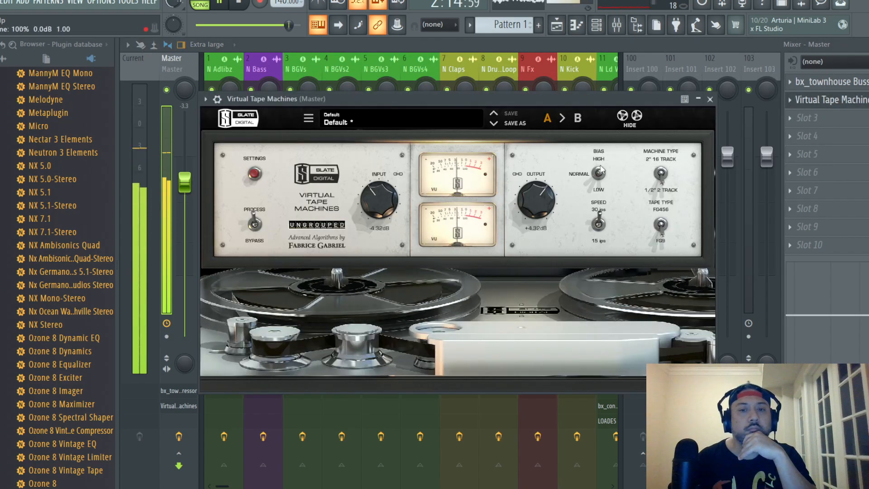
scroll(381, 201, down, 2)
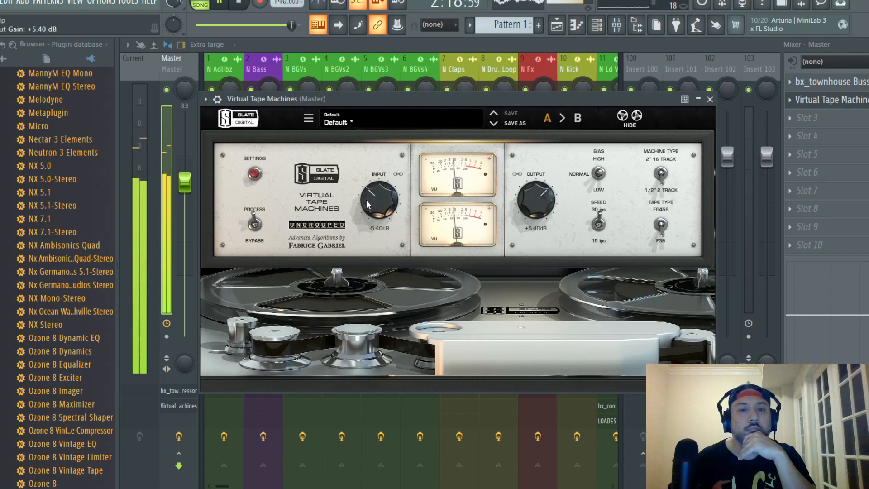
scroll(381, 196, down, 2)
scroll(380, 197, up, 2)
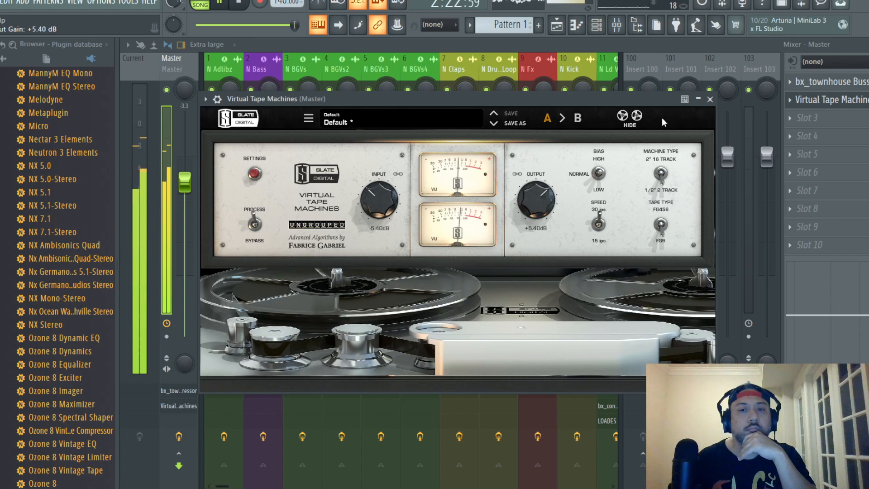
click(710, 99)
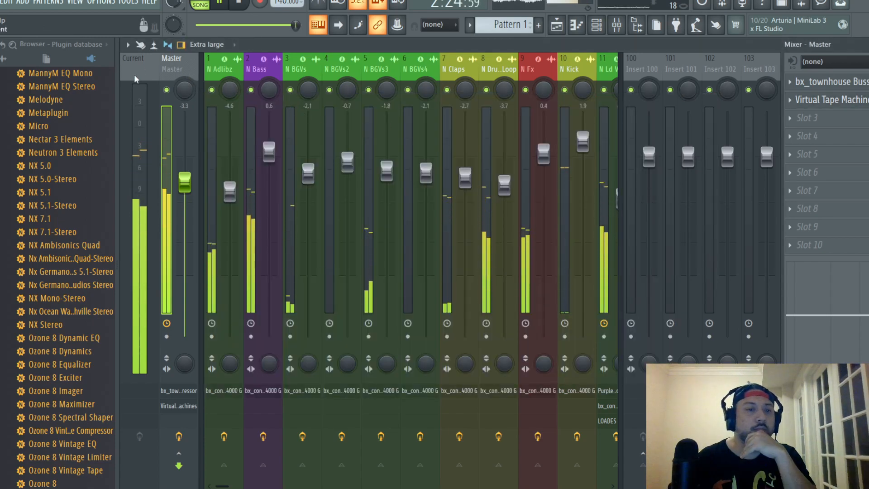
- Save the updated mix in the existing project while the song replays from the start
click(1, 2)
click(14, 55)
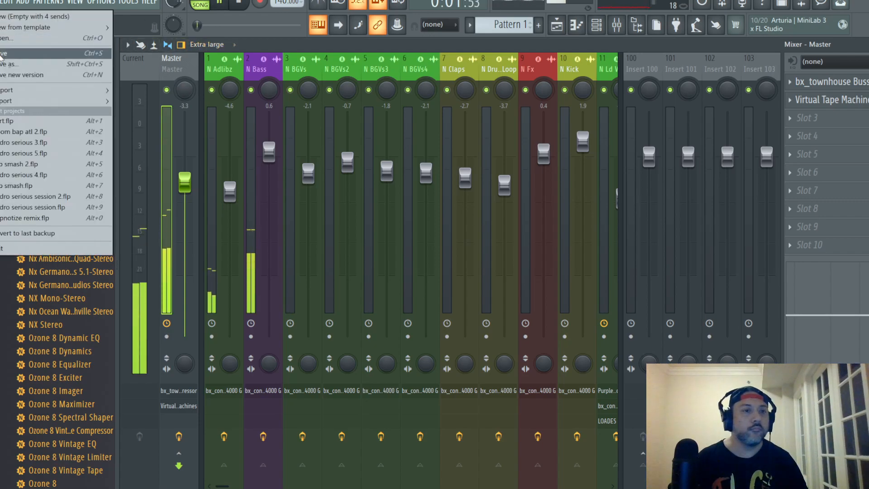
click(1, 54)
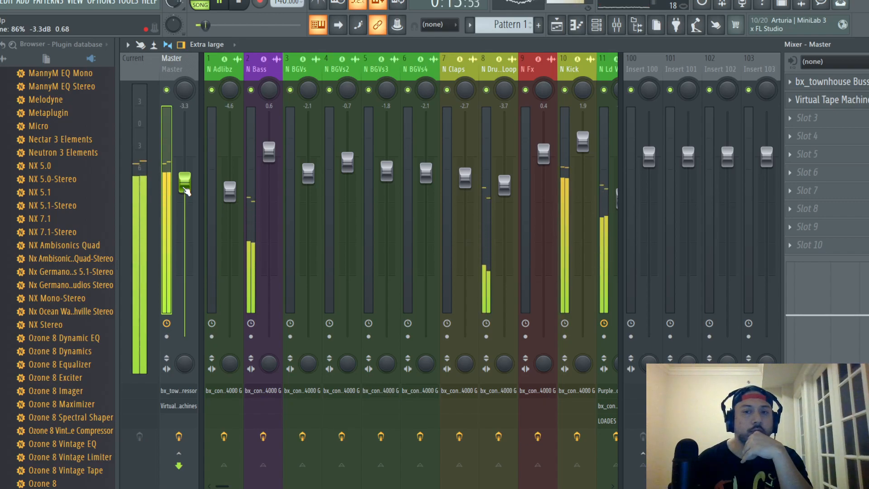
- Lower the N Ld Voc fader to -5.9 dB
scroll(577, 72, down, 10)
click(466, 68)
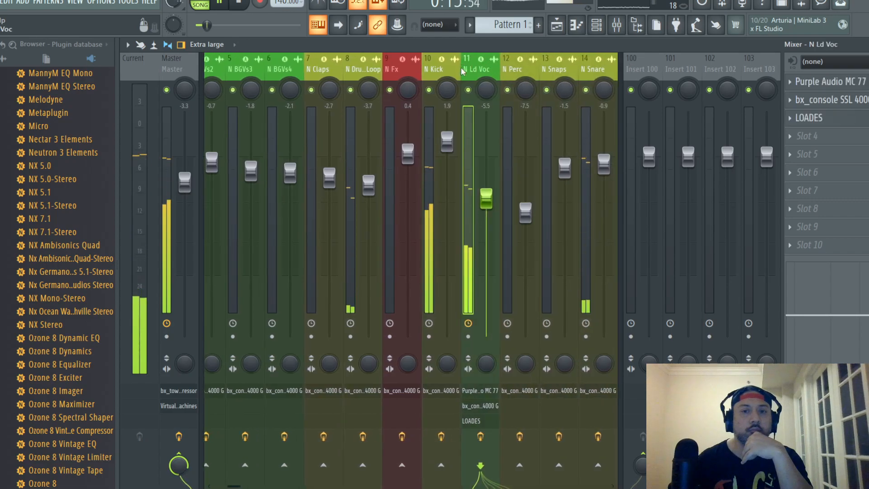
drag(487, 198, 486, 201)
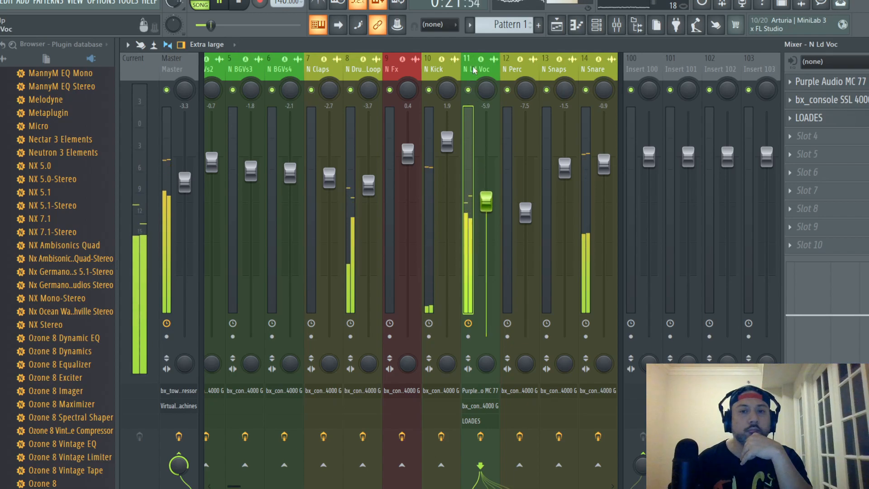
- Lower the N Voc Syn fader to -1.5 dB and select the N Ld Voc track
scroll(524, 78, down, 5)
click(524, 75)
drag(565, 159, 565, 168)
click(279, 77)
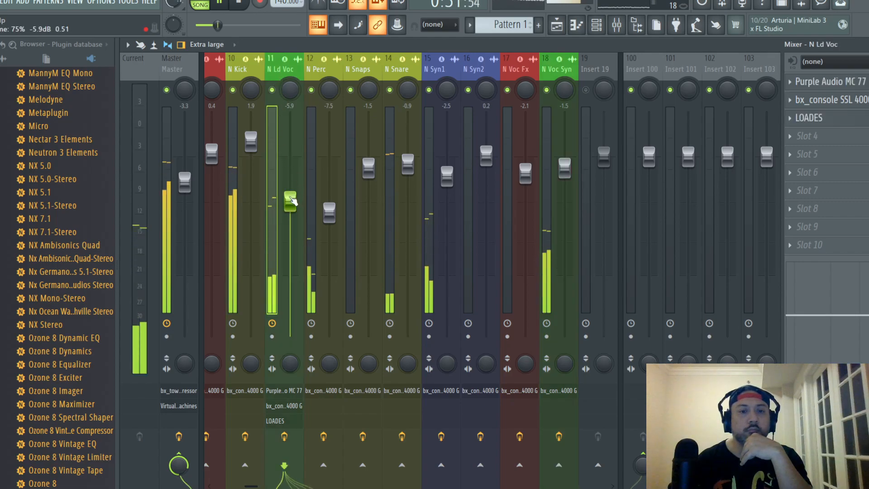
- Raise the N Ld Voc fader to -5.8 dB, select the Master track and save the project
click(564, 167)
click(291, 201)
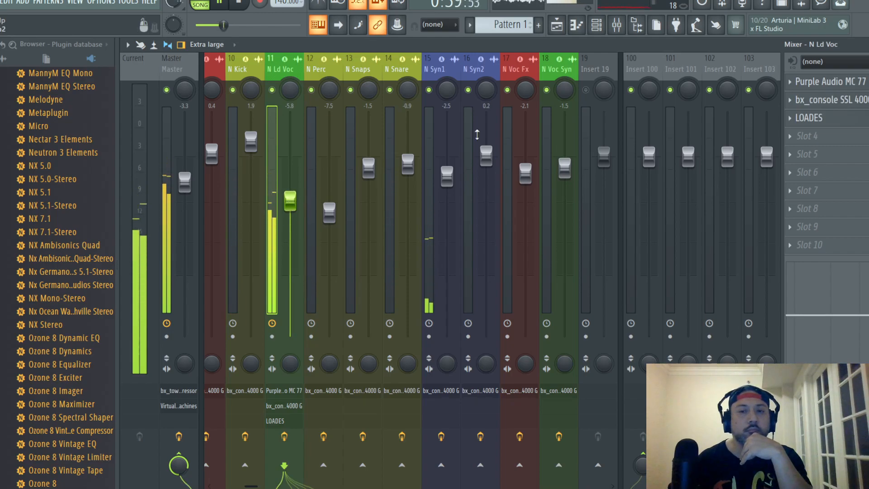
scroll(510, 460, up, 5)
click(183, 65)
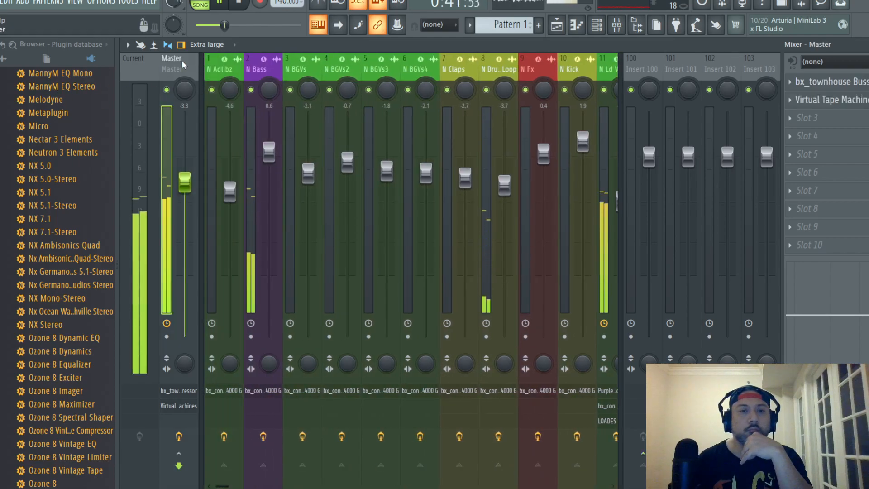
click(1, 2)
click(9, 51)
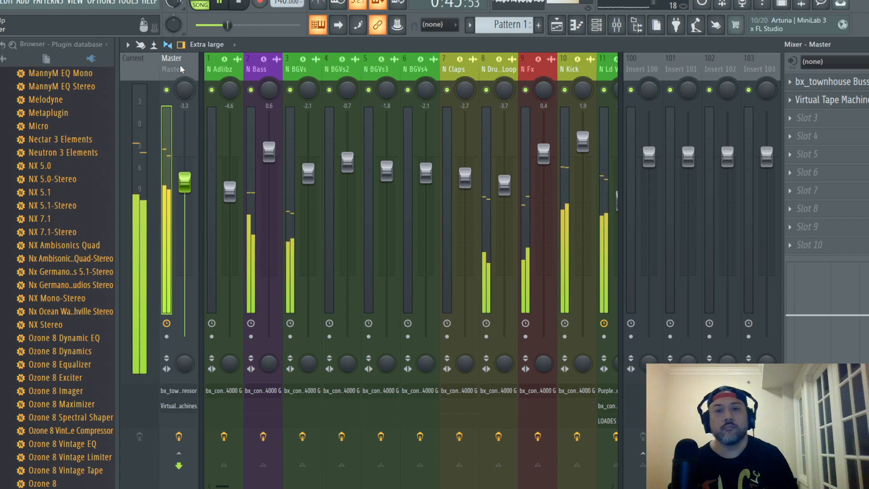
- Raise the N Bass fader to 0.9 dB and lower the Master fader to -3.4 dB
click(269, 151)
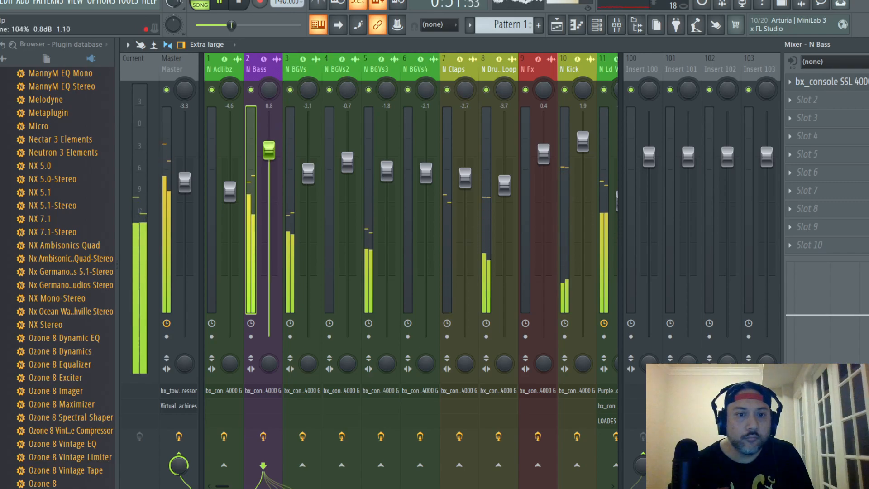
drag(269, 151, 269, 150)
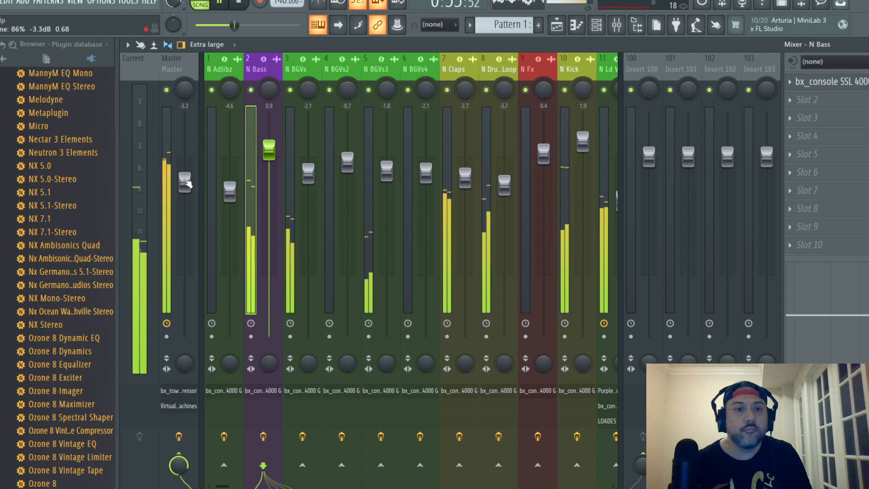
drag(185, 181, 186, 181)
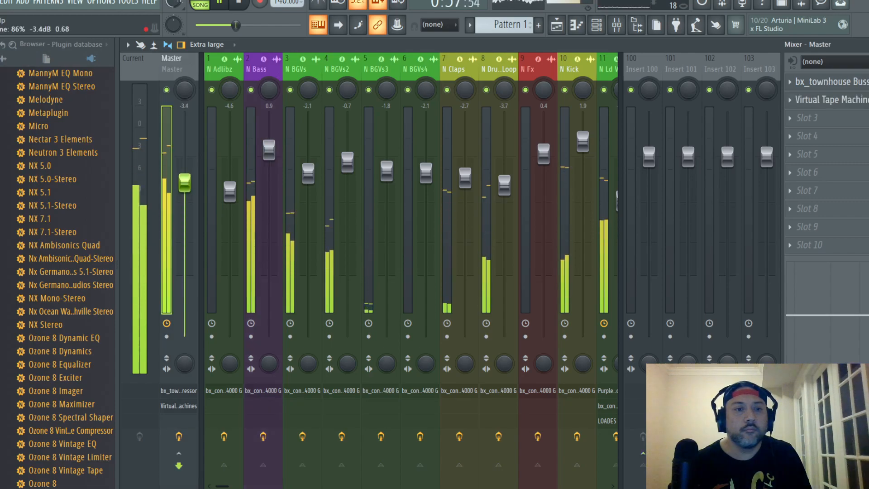
- Step through the mixer tracks as far as N Syn2 and N Voc Fx, return to the Master and save the project
drag(217, 70, 514, 75)
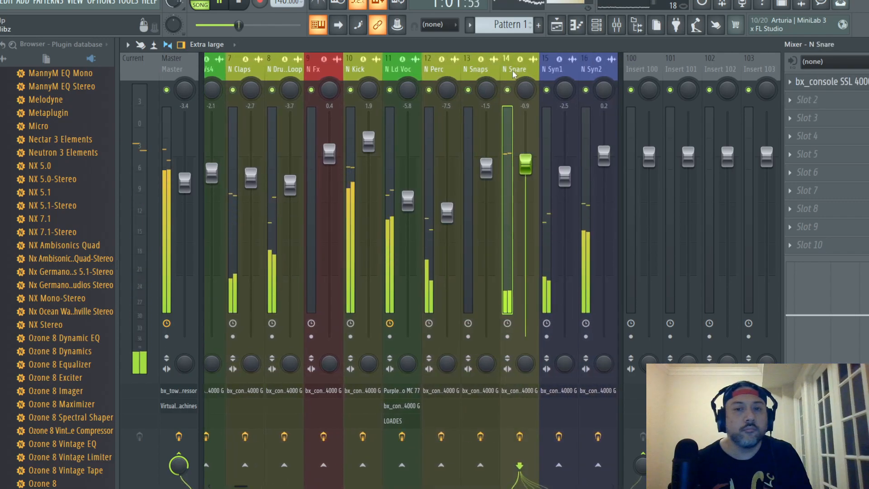
click(582, 69)
mouse_move(582, 67)
mouse_down()
mouse_move(612, 69)
mouse_move(573, 70)
mouse_up()
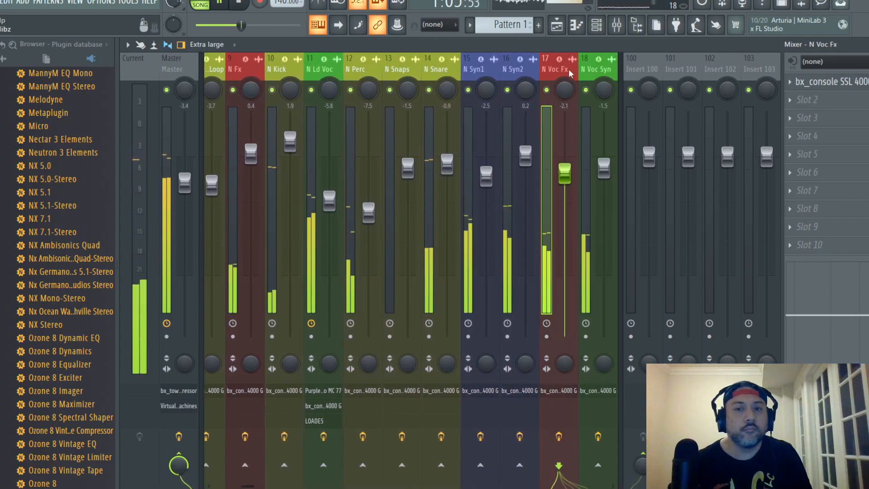
click(439, 132)
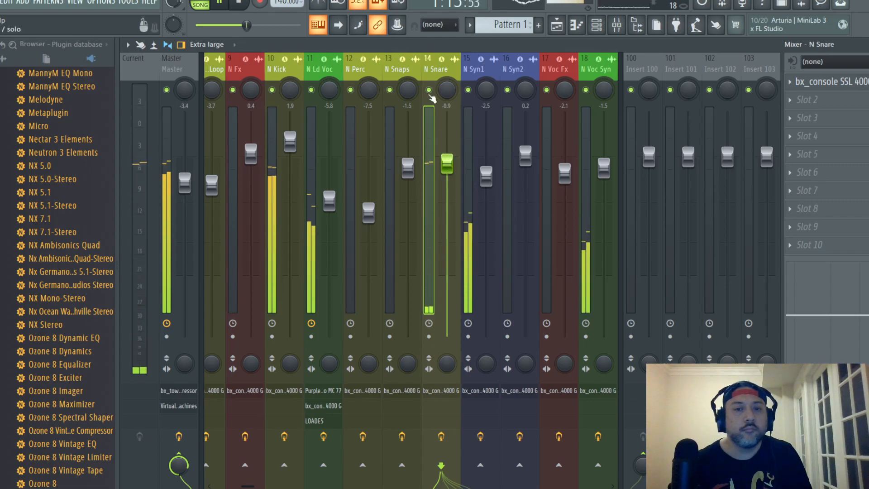
drag(410, 77, 36, 104)
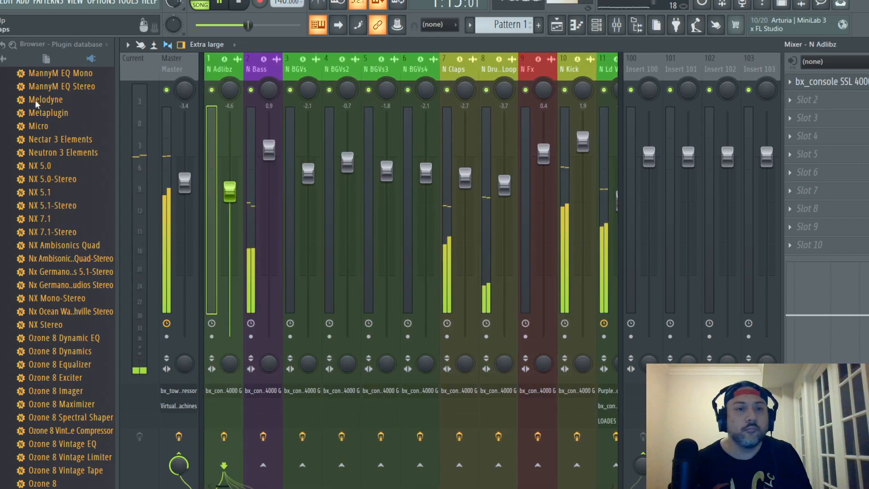
click(191, 71)
click(1, 2)
click(11, 54)
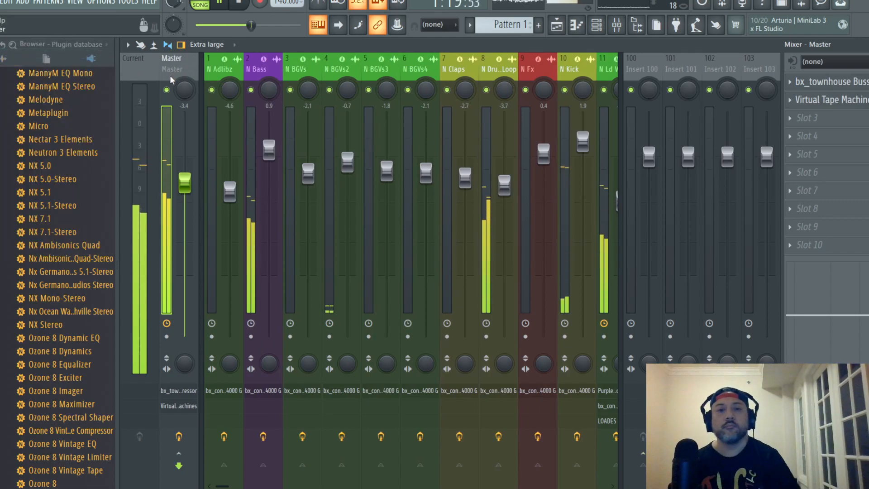
- Set the N BGVs2 fader to -0.6 dB and the N BGVs3 fader to -1.7 dB
click(348, 161)
drag(348, 162, 349, 166)
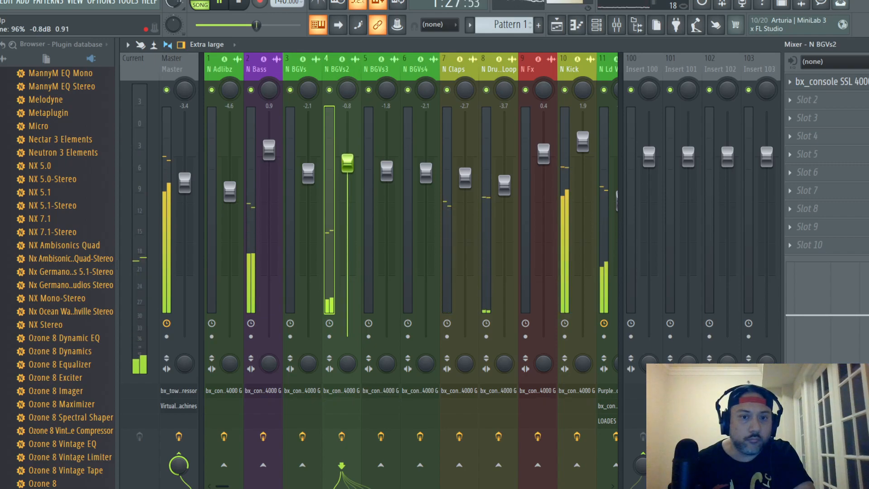
drag(347, 163, 386, 171)
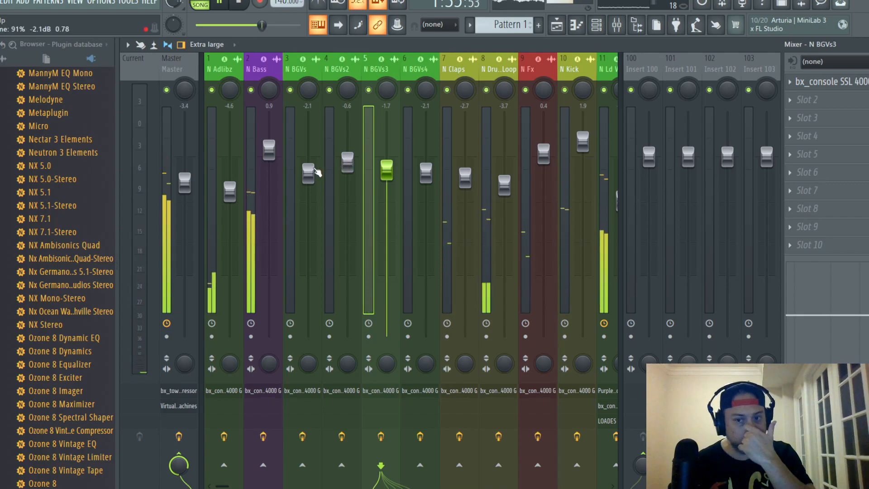
- Raise the N Adlibz fader to -2.4 dB, rechecking the N Drum Loop and N BGVs3 faders, and save the project
drag(230, 191, 229, 180)
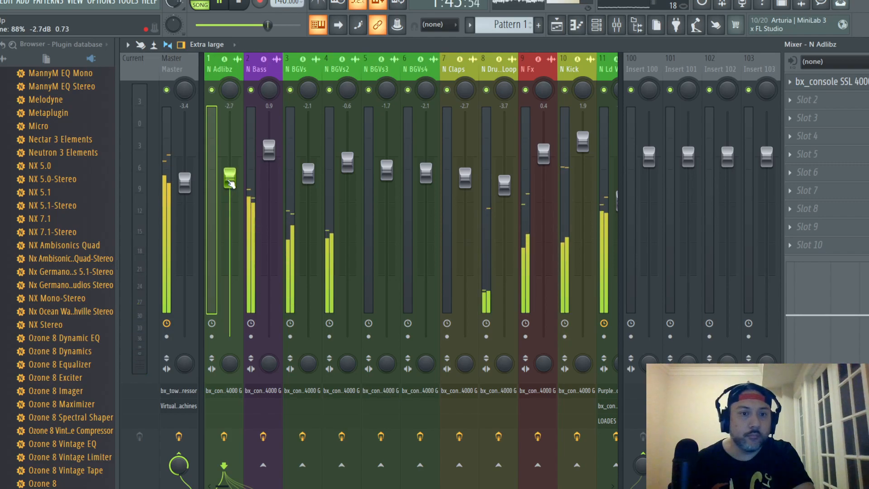
click(505, 184)
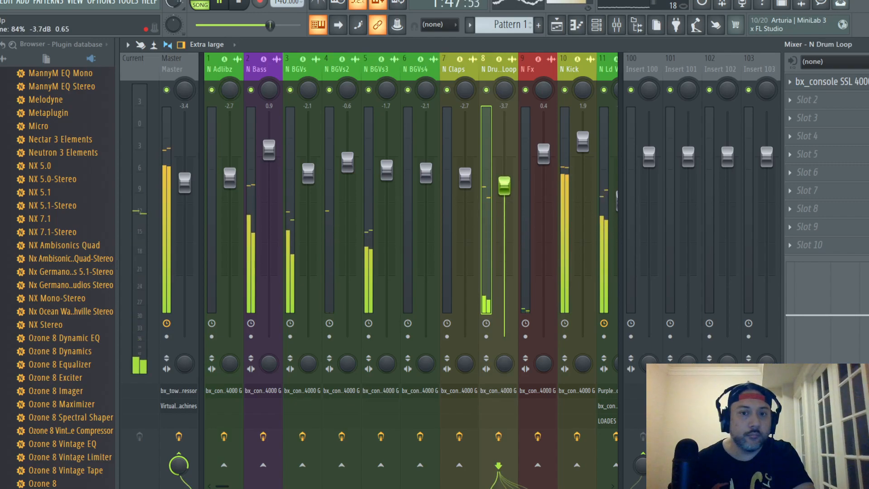
click(386, 170)
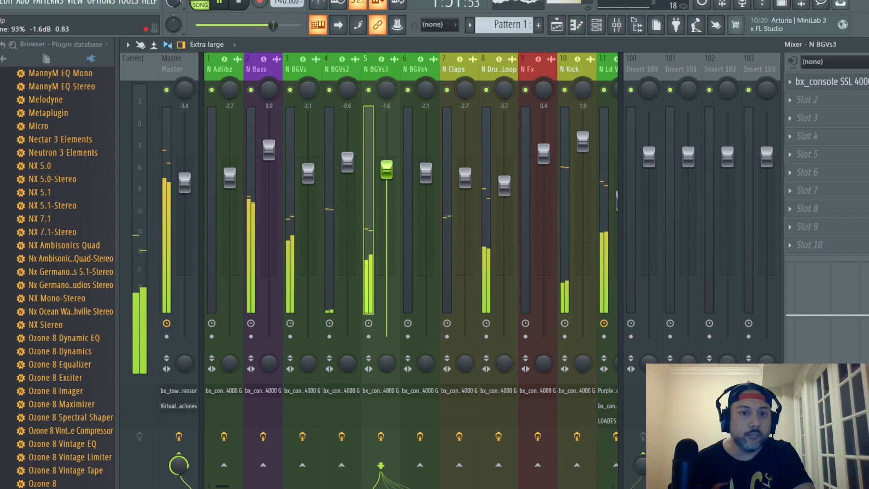
drag(230, 178, 230, 176)
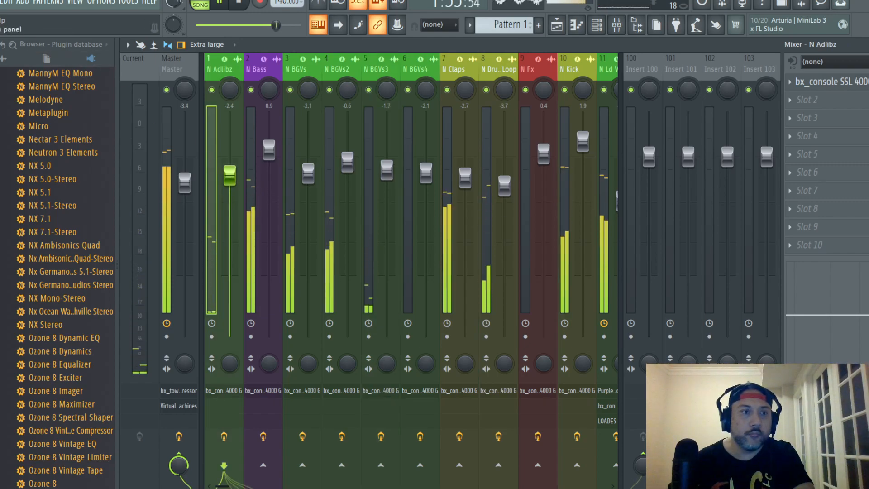
click(1, 2)
click(1, 53)
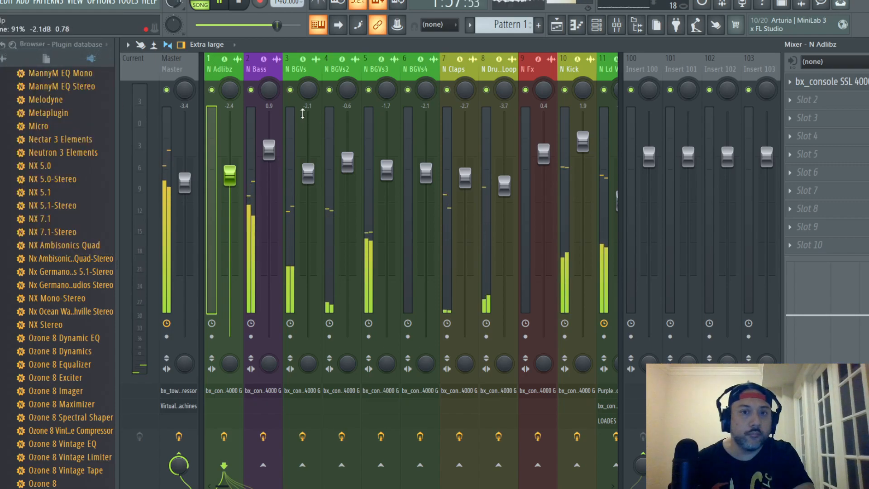
- Check the N Voc Fx fader level, return to the Master track and save the project
drag(538, 78, 522, 85)
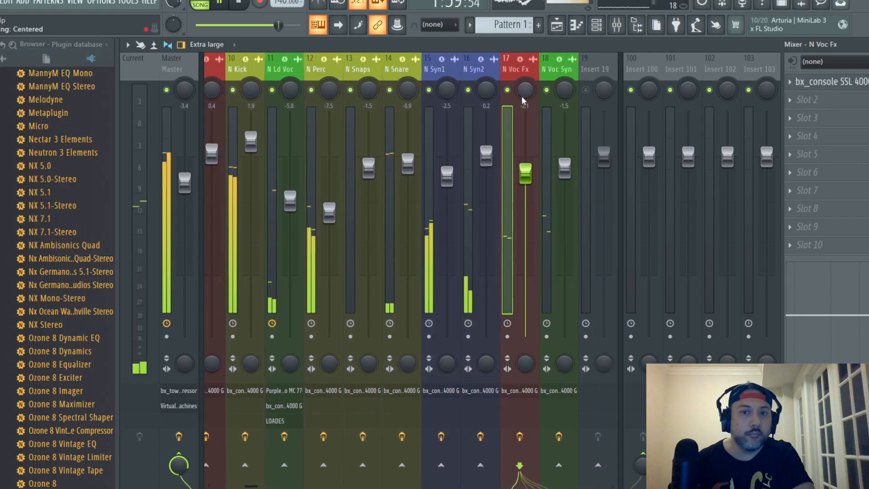
drag(528, 177, 528, 177)
drag(485, 71, 67, 85)
click(182, 69)
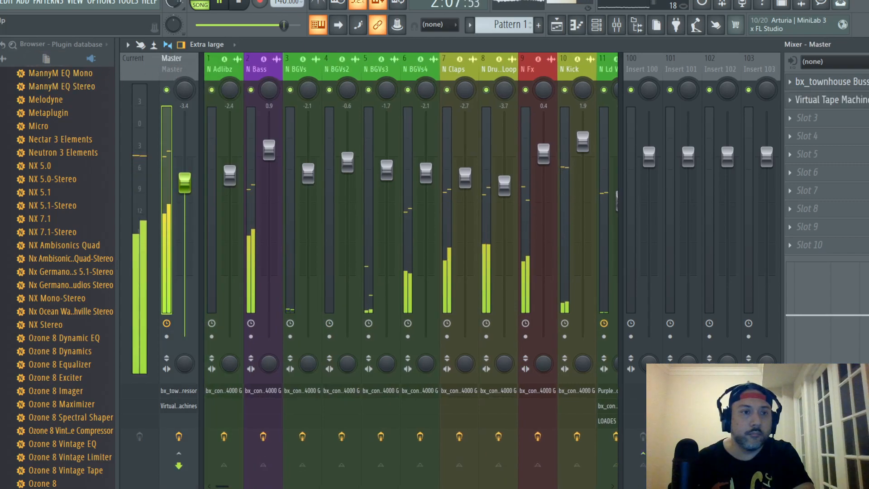
click(0, 2)
click(4, 53)
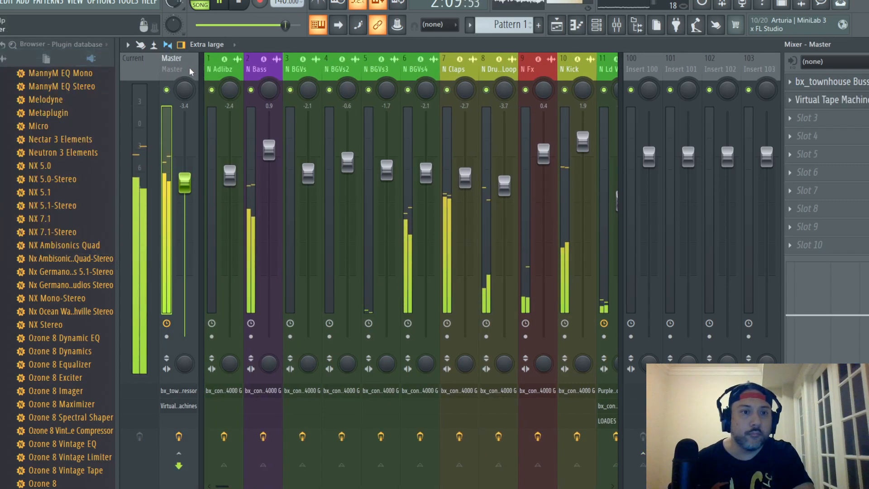
- Lower the Master fader to -3.8 dB and review the Master's bx_townhouse Buss Compressor and Virtual Tape Machines settings
drag(184, 190, 184, 187)
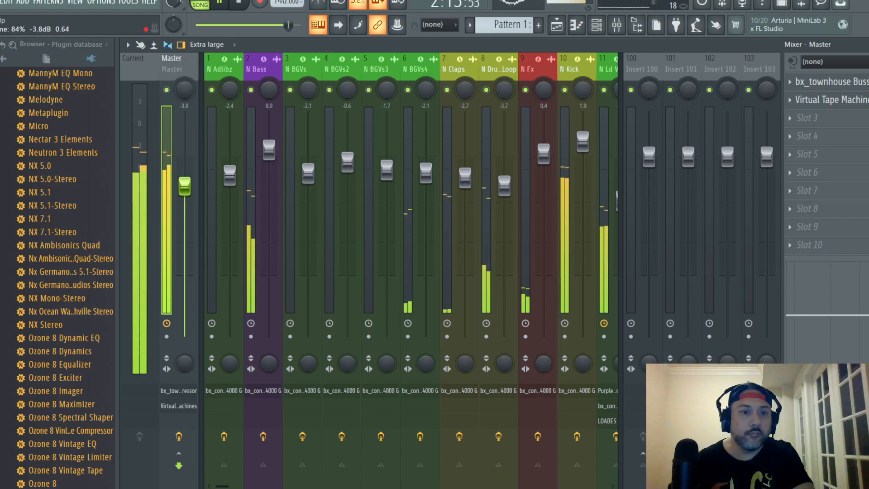
click(829, 81)
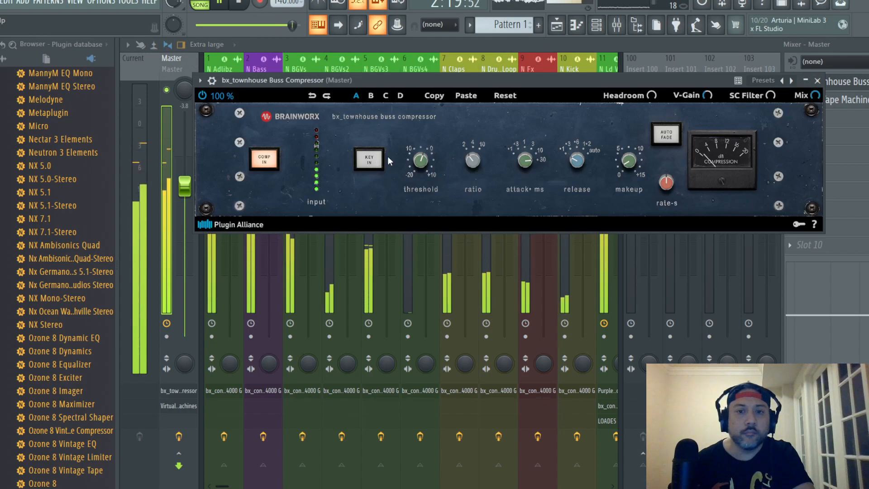
click(818, 82)
click(835, 100)
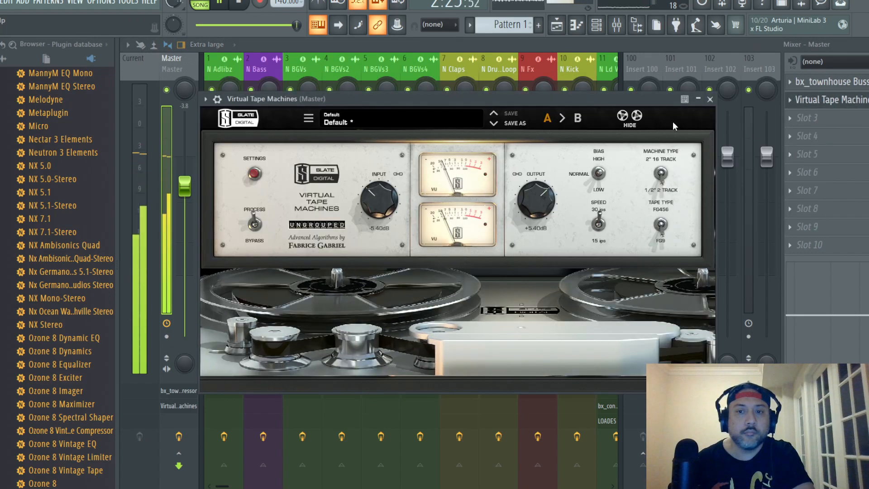
click(710, 99)
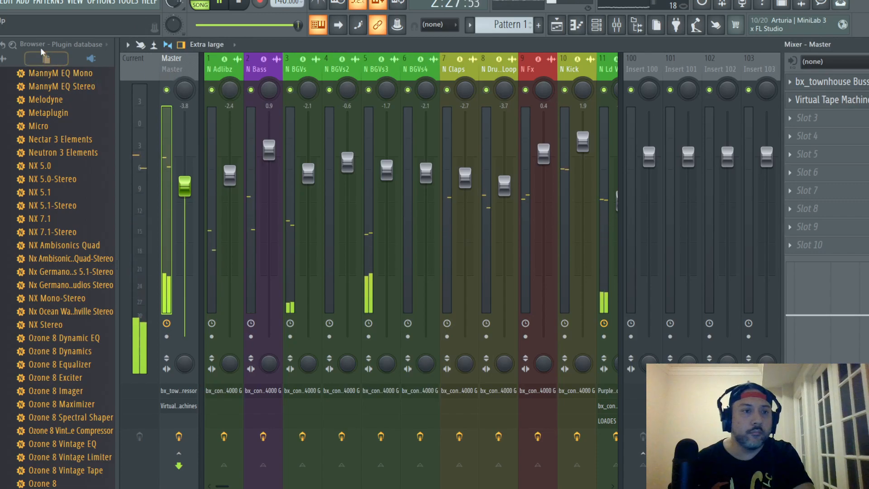
- Save the finished mix in the existing project with the Master track selected
click(1, 2)
click(1, 53)
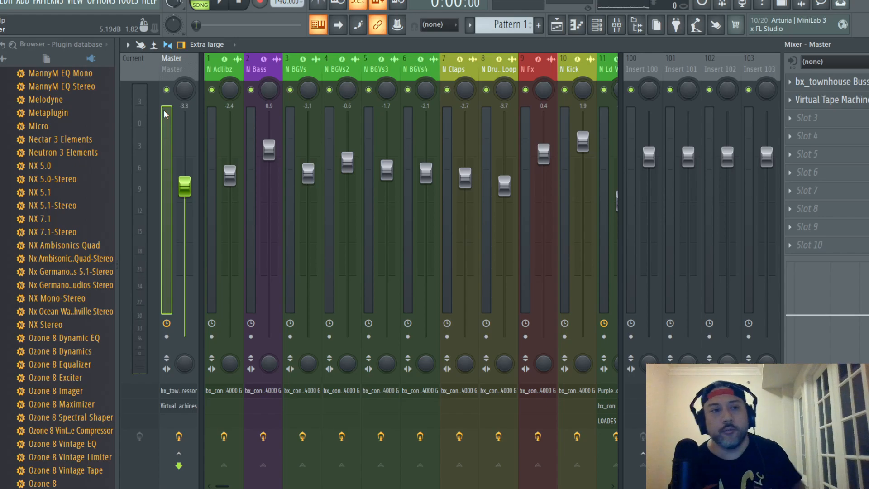
click(2, 2)
click(49, 54)
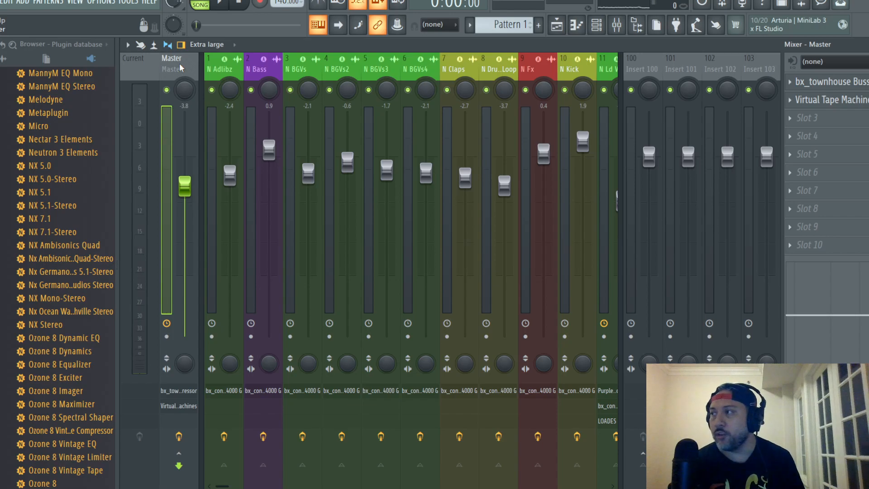
- Compare the Orange and Pink EQ types in the N Adlibz track's bx_console SSL 4000 G, returning to Pink and closing the plugin
click(224, 74)
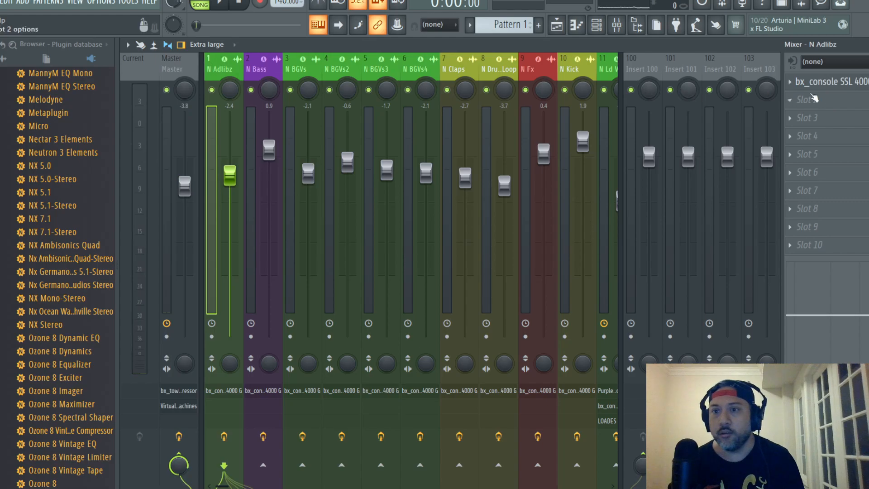
click(850, 83)
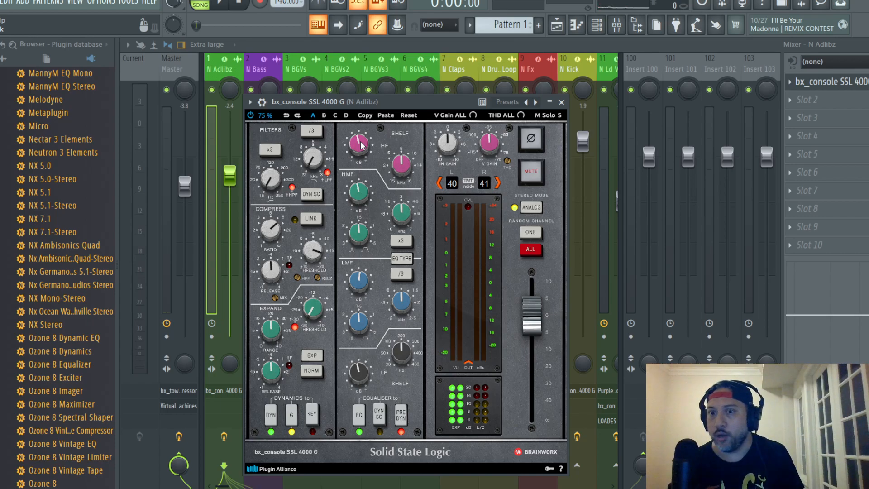
click(401, 258)
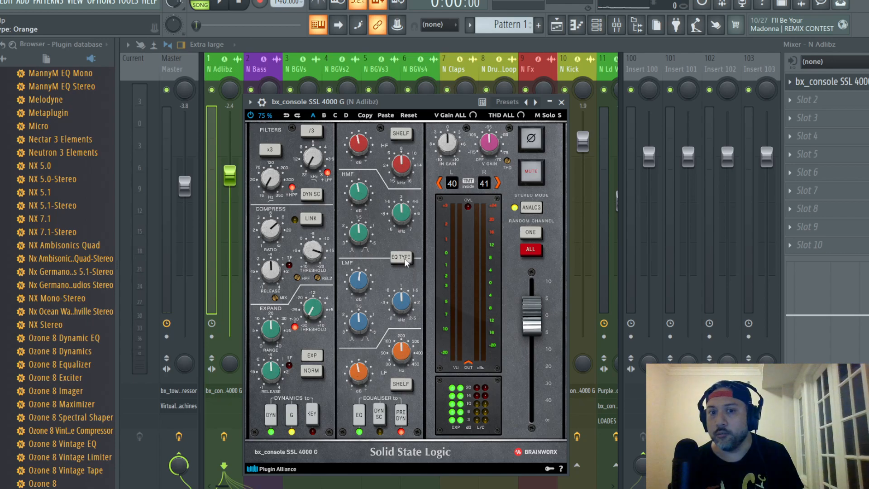
click(403, 258)
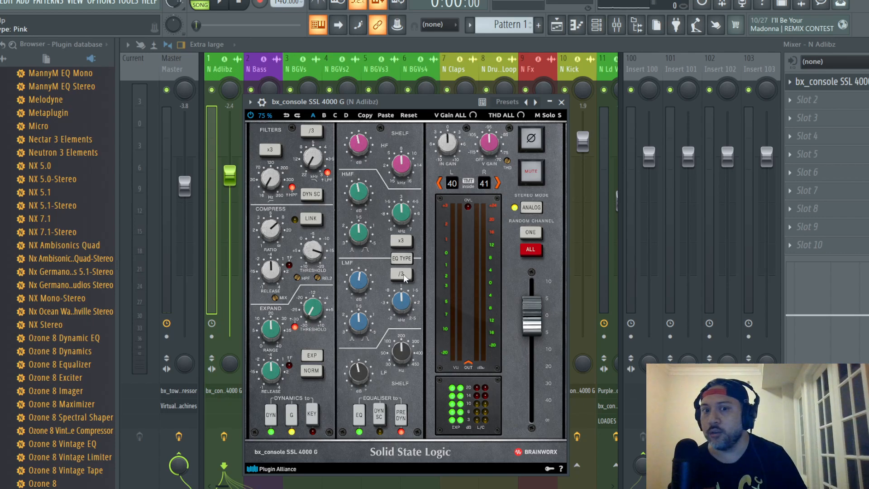
click(402, 258)
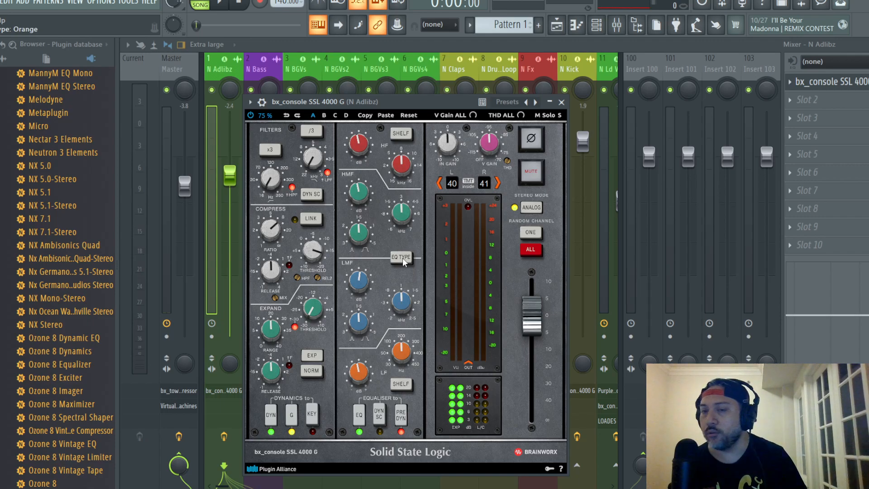
click(401, 257)
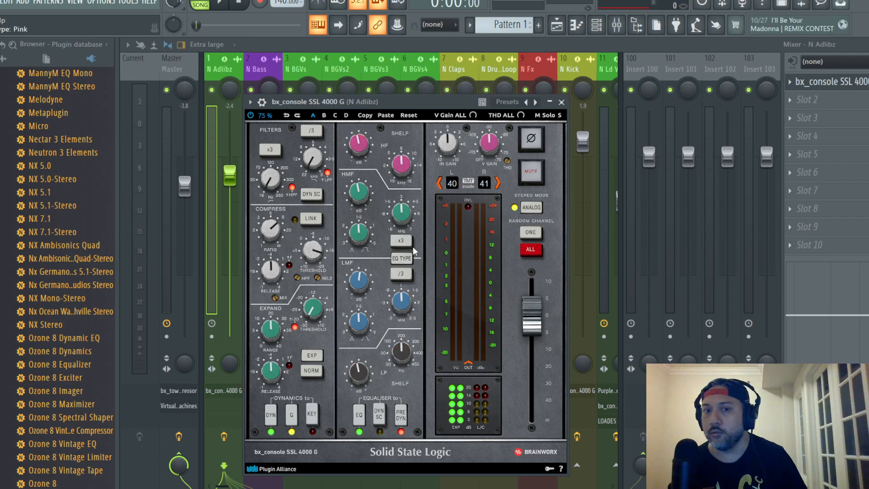
click(562, 101)
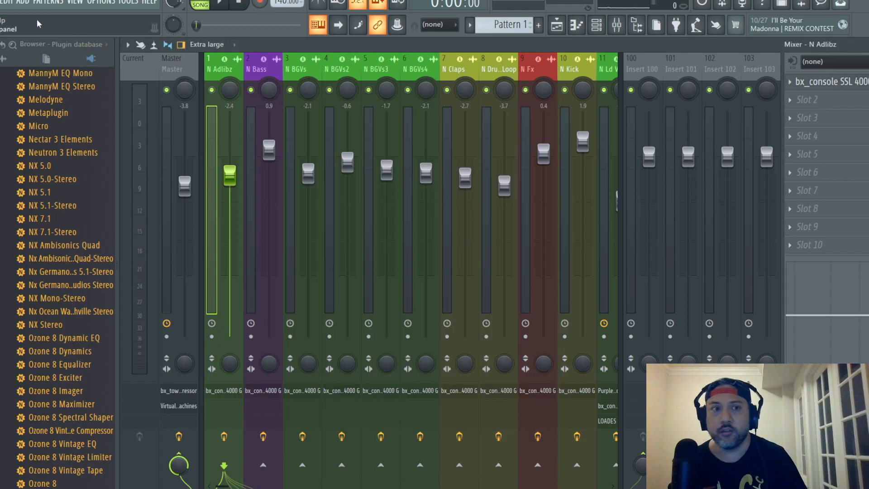
- Save the project once more and browse the plugin database to the SSL channel, compressor and EQ plugins
click(4, 1)
click(6, 52)
scroll(74, 303, down, 10)
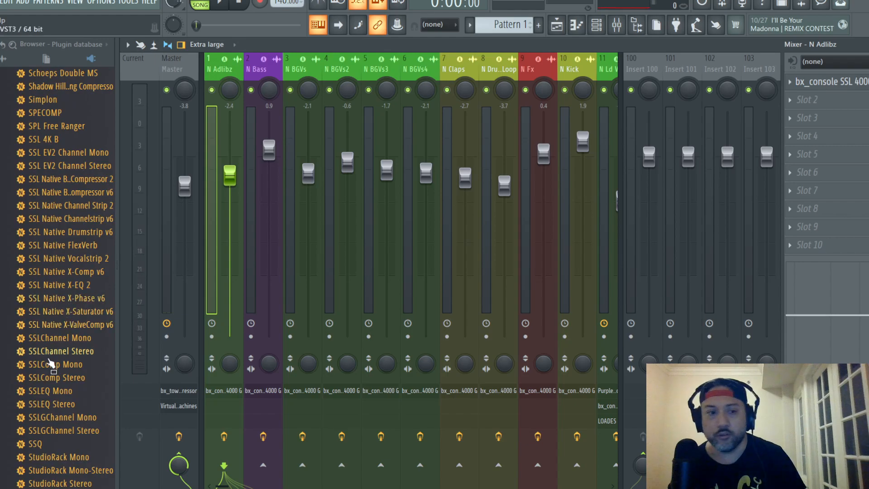
- Load SSLEQ Stereo into the N Adlibz track's second effect slot for a look, and delete it from the slot
drag(63, 404, 826, 103)
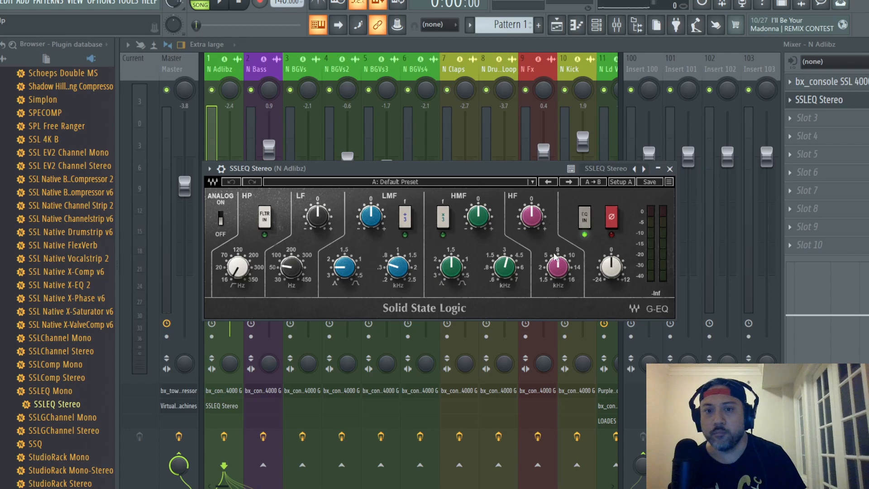
click(670, 168)
right_click(811, 100)
click(799, 126)
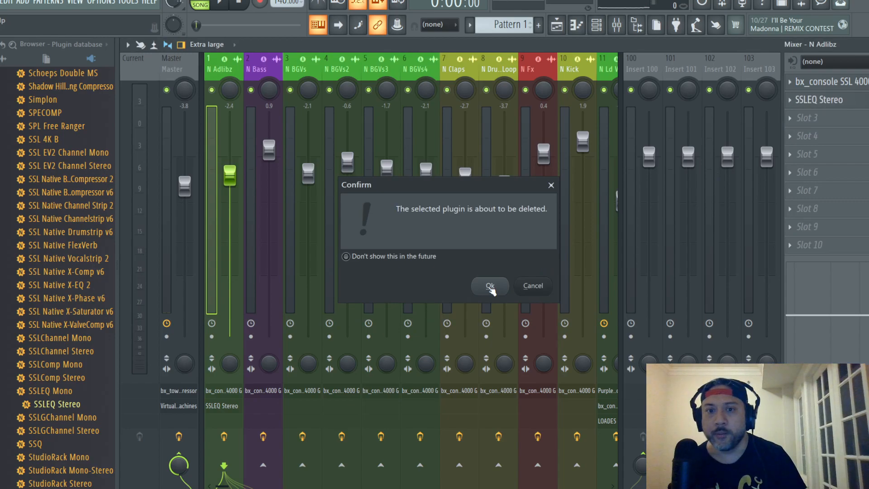
click(490, 285)
- Load SSLGChannel Stereo on the N Adlibz track, look over its channel strip controls, and delete it from the slot
scroll(86, 369, down, 2)
drag(86, 351, 806, 128)
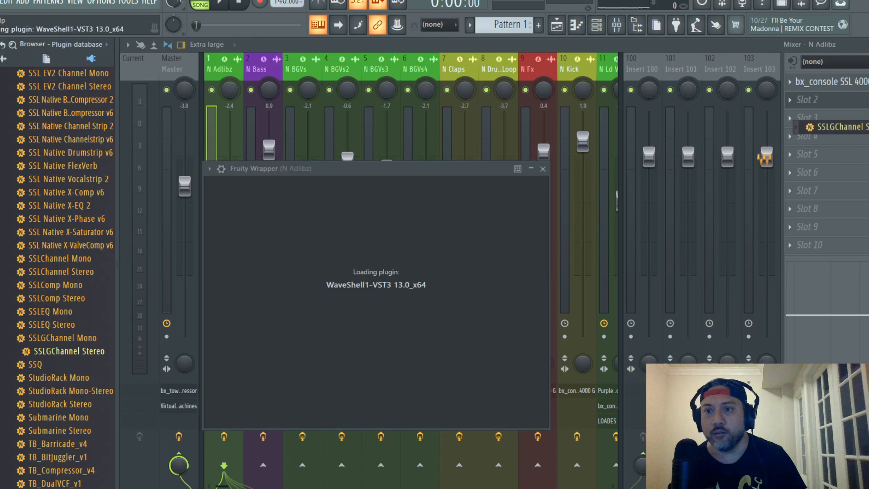
drag(277, 169, 387, 39)
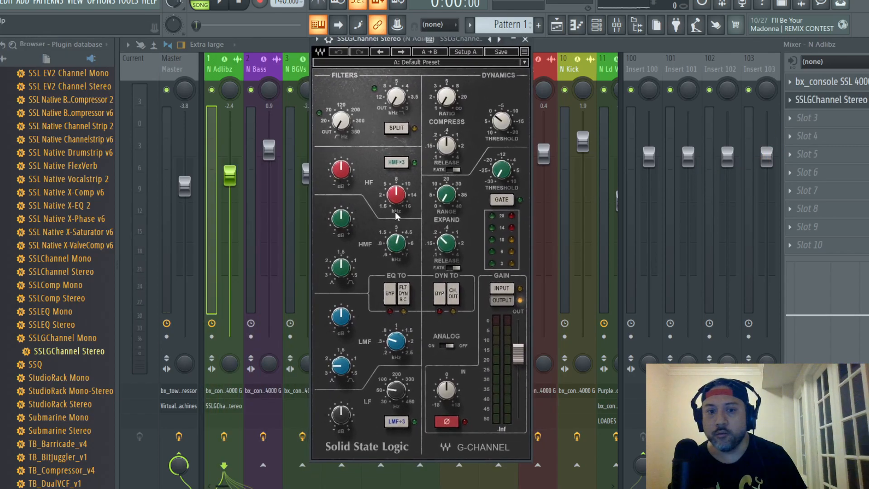
click(526, 41)
right_click(815, 99)
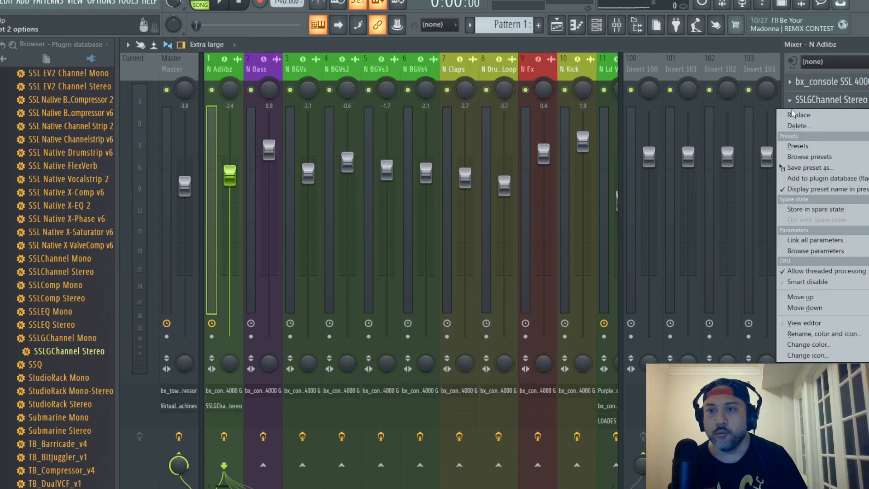
click(797, 126)
click(489, 286)
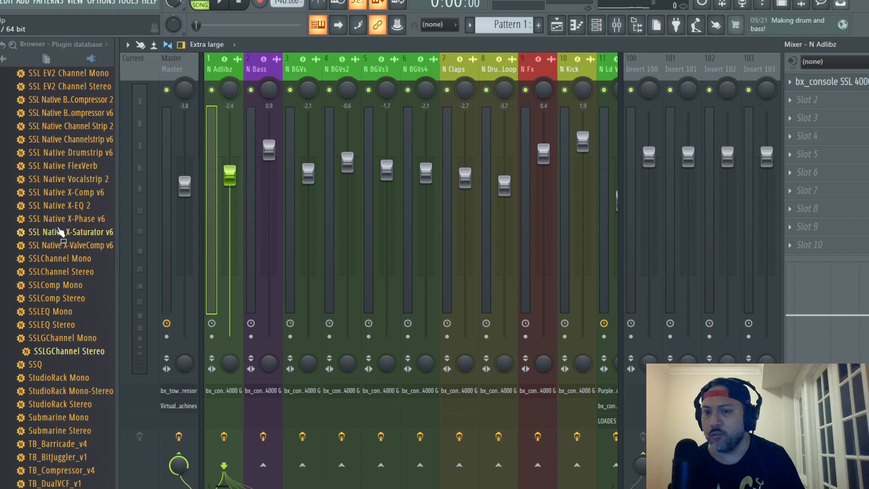
- Save the existing project, including again with the Master track selected
click(0, 2)
click(1, 54)
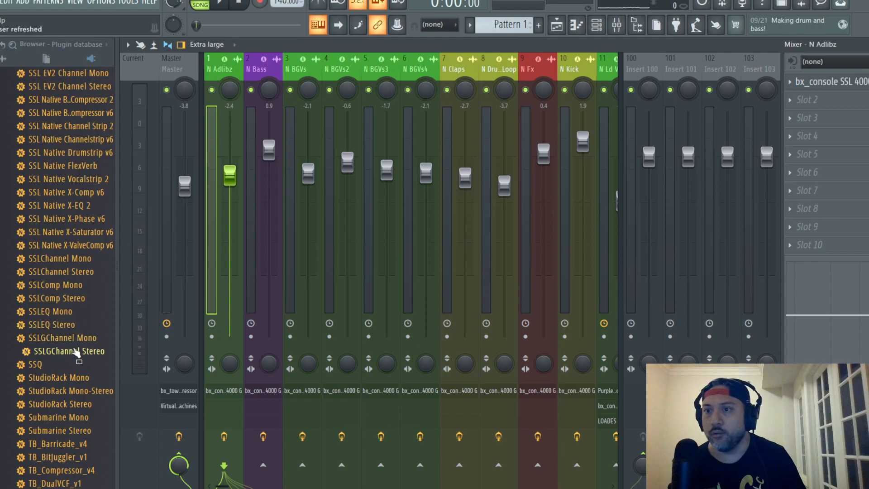
scroll(68, 286, up, 10)
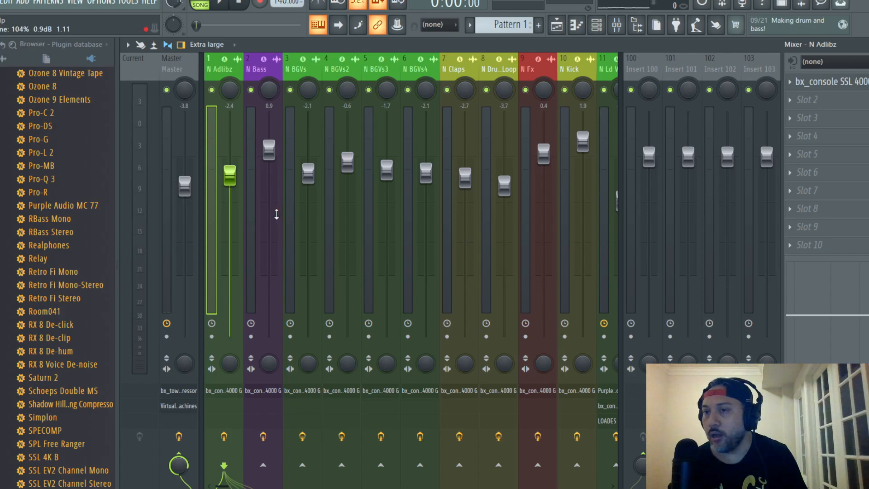
click(180, 68)
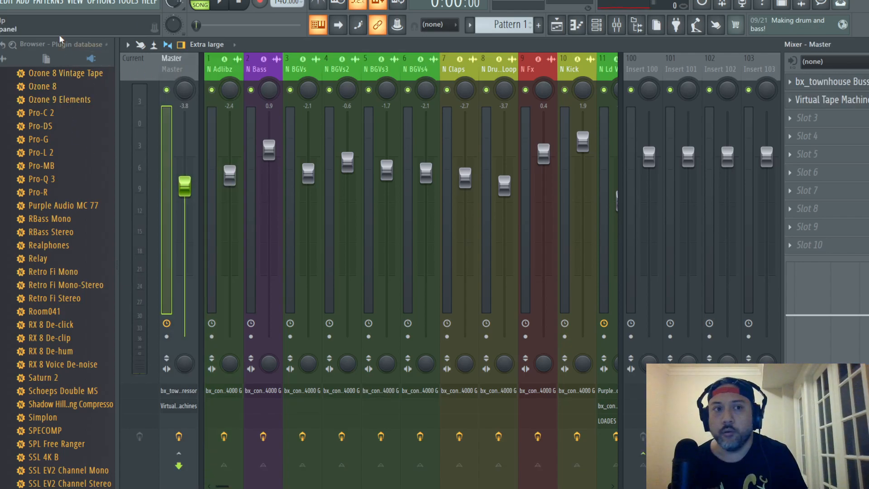
click(1, 2)
click(15, 55)
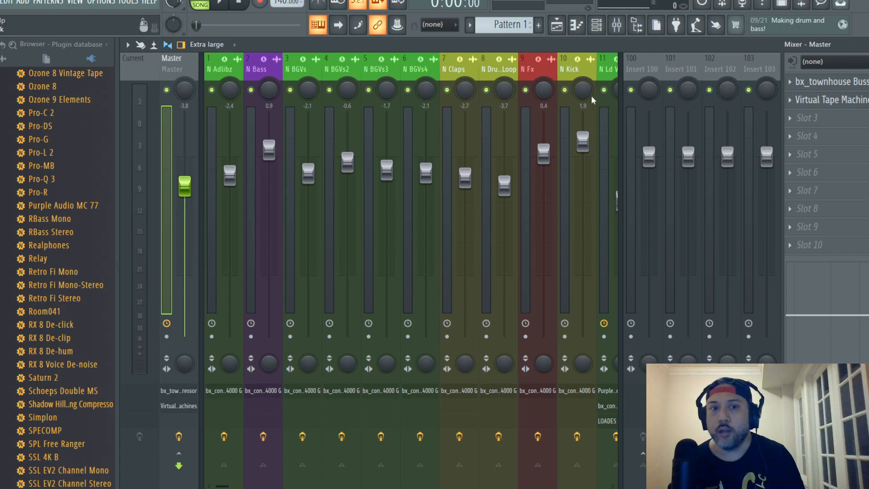
click(2, 3)
click(7, 55)
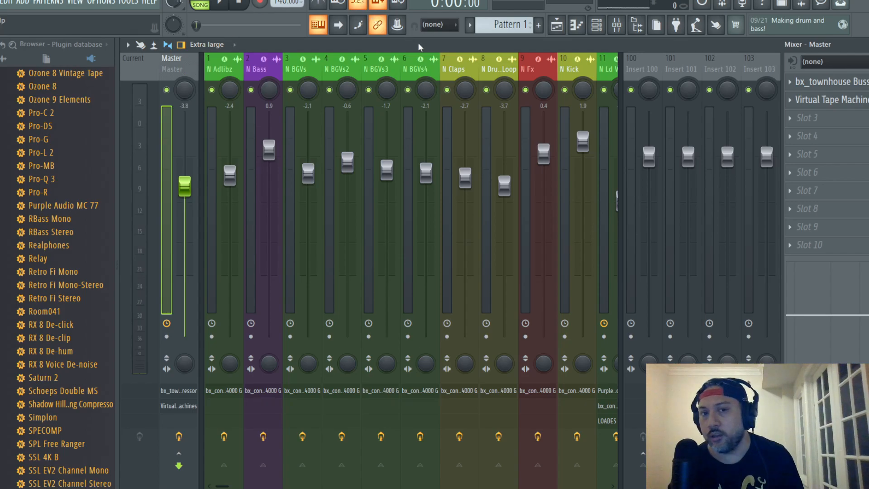
- Review the bx_console SSL 4000 G settings on the N Claps track and close the plugin
click(458, 69)
click(828, 81)
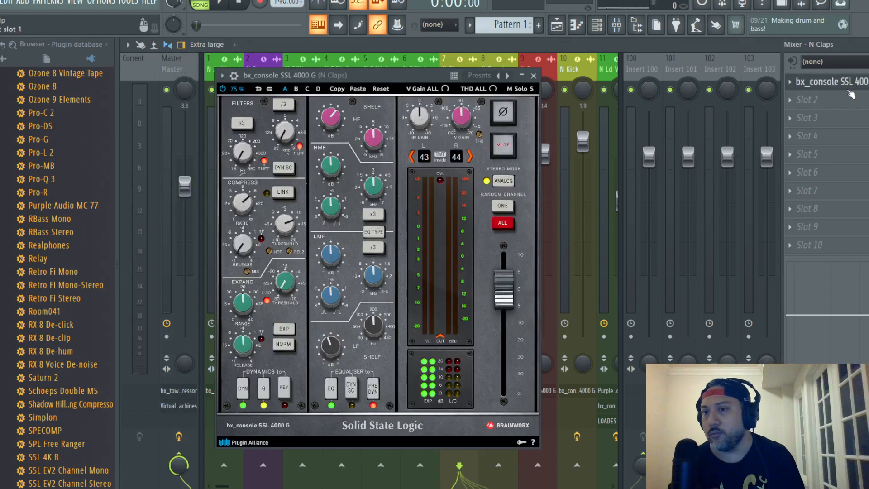
drag(516, 76, 566, 68)
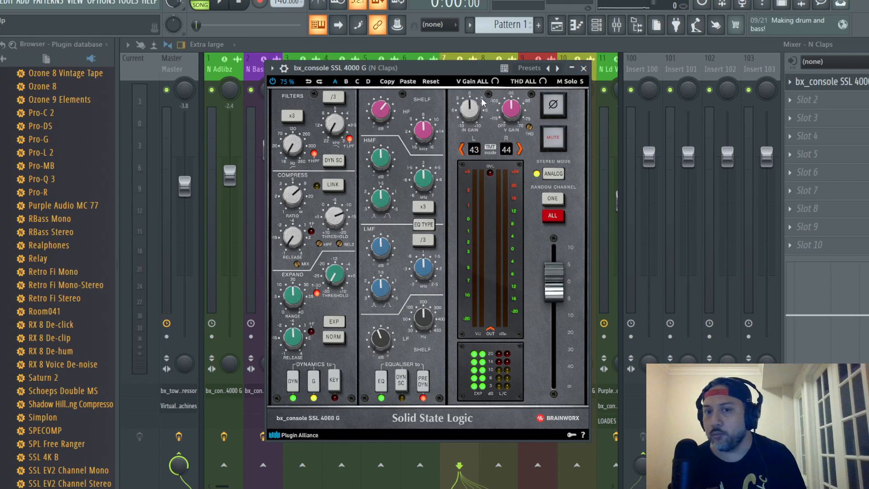
click(585, 68)
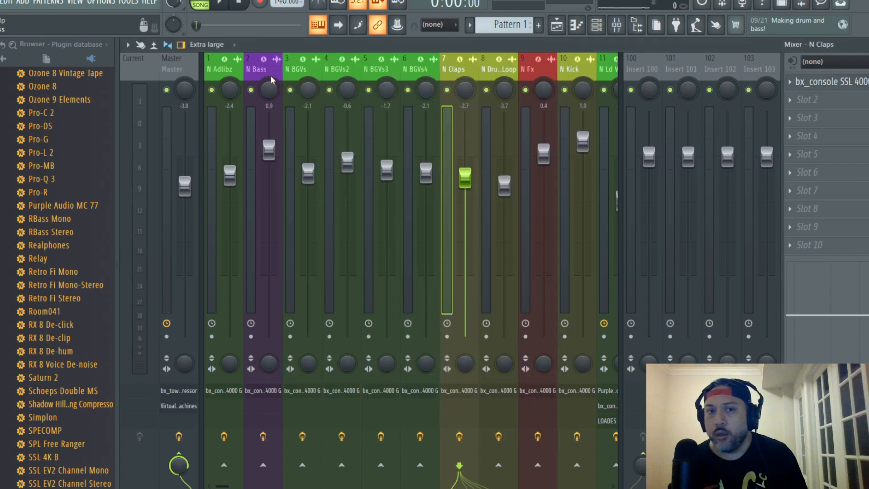
- Reselect the Master track and save the project
click(181, 66)
click(1, 2)
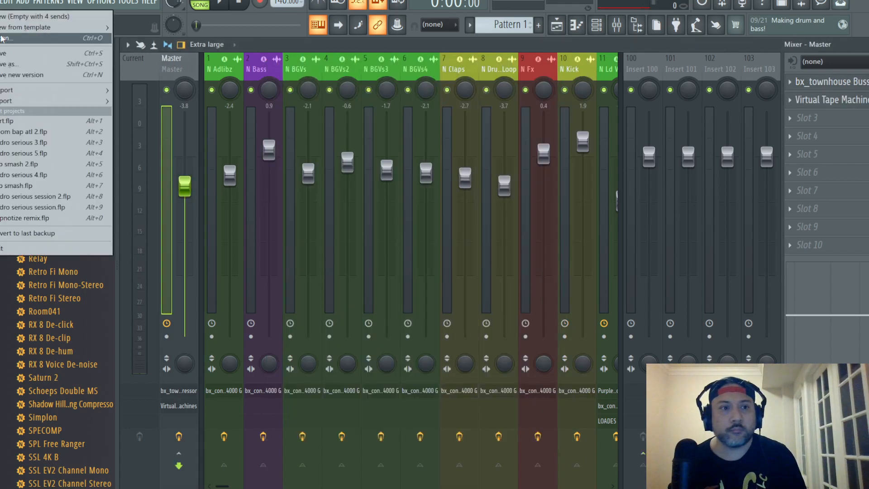
click(9, 54)
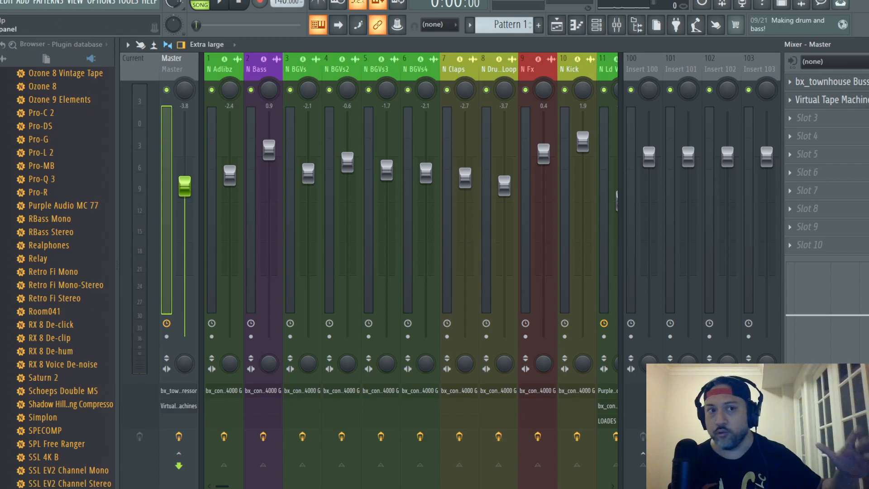
click(0, 3)
click(10, 51)
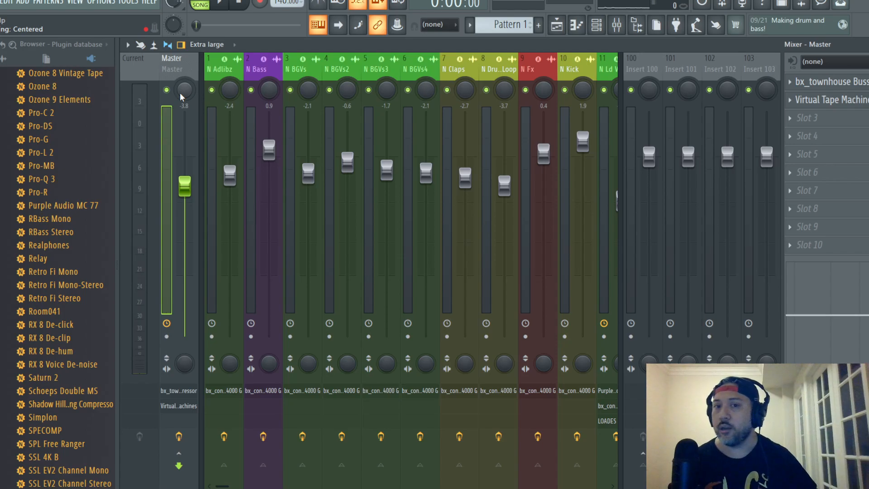
click(0, 2)
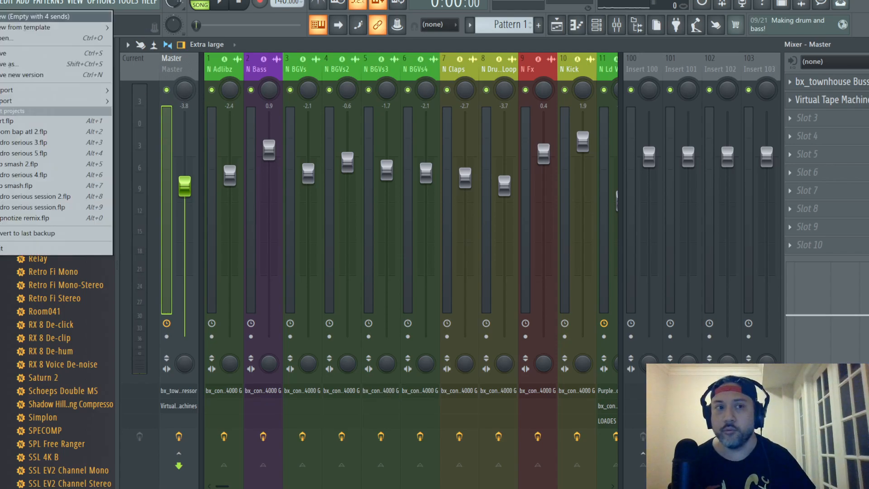
click(4, 54)
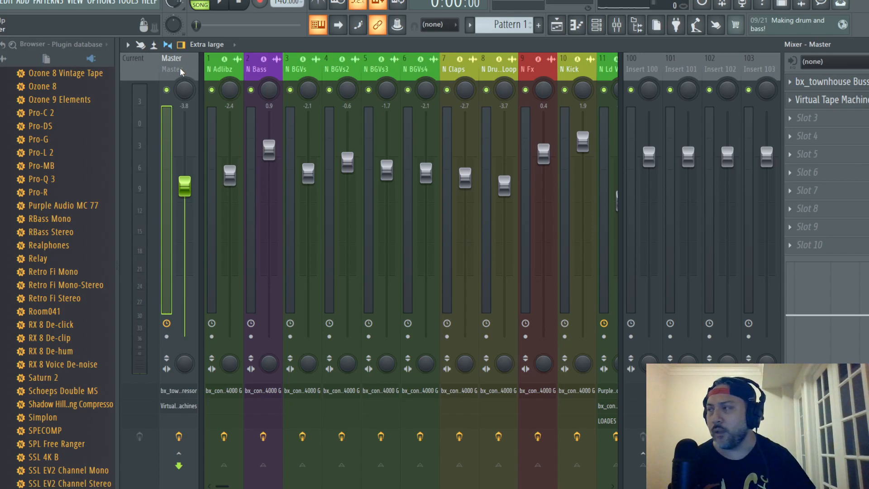
- Review the bx_console SSL 4000 G settings on the N Bass track and close the plugin
click(256, 69)
click(838, 82)
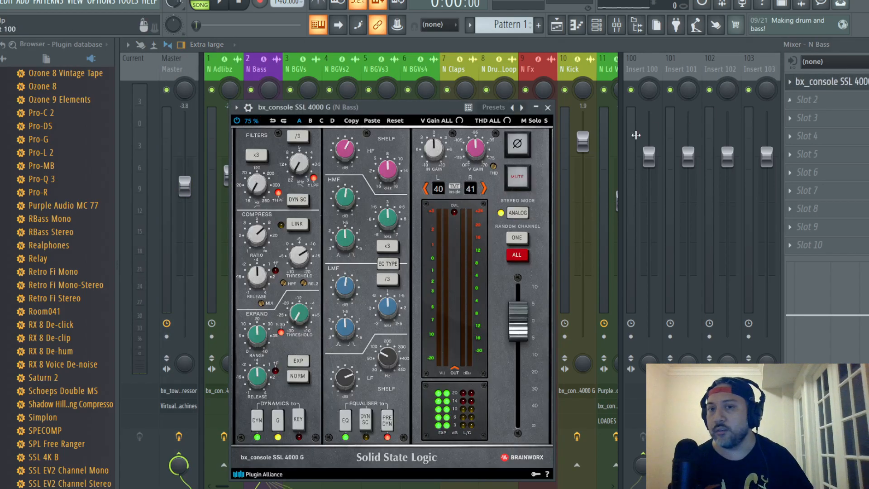
drag(395, 108, 440, 83)
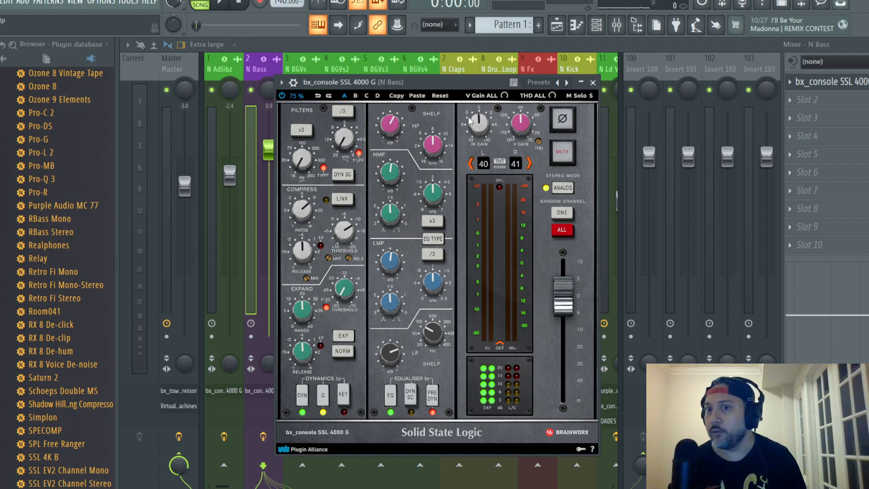
click(593, 83)
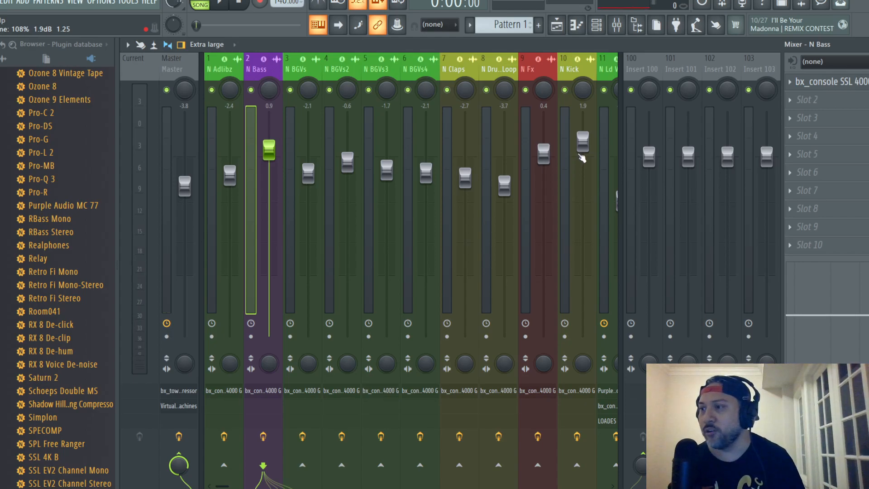
- Return to the Master track and save the project under its existing name
click(183, 61)
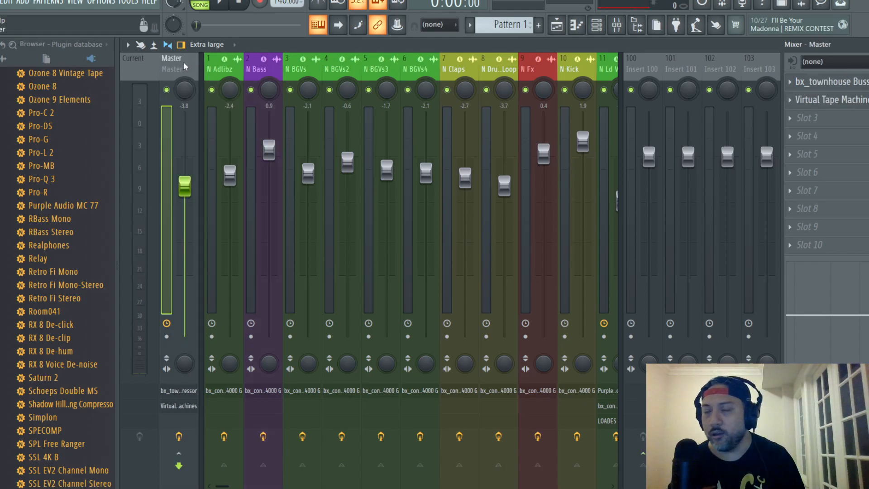
click(0, 2)
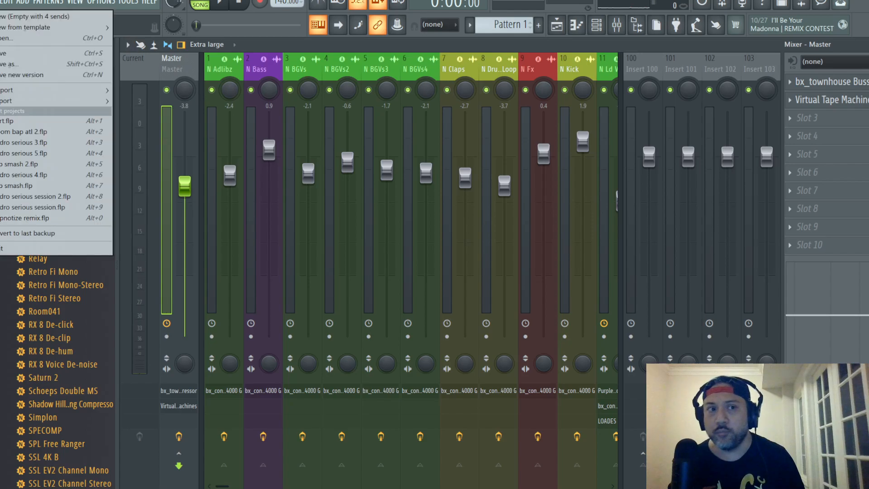
click(20, 53)
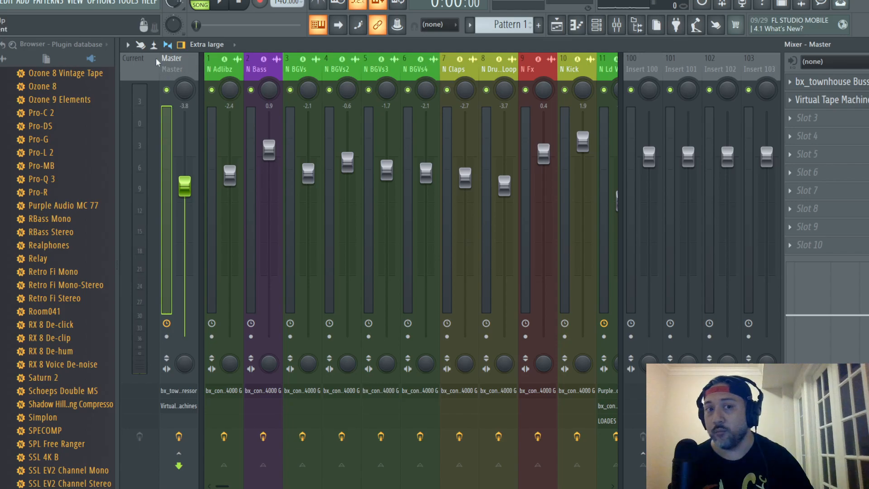
click(6, 2)
click(7, 54)
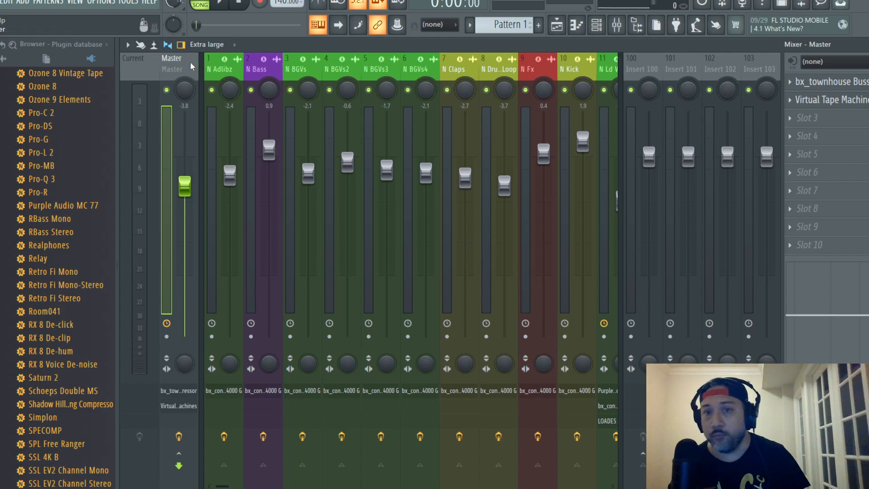
click(0, 3)
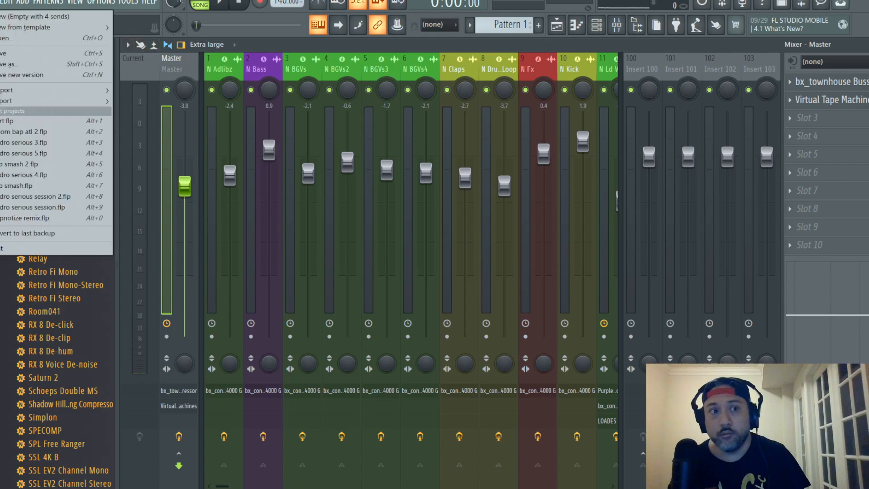
click(7, 54)
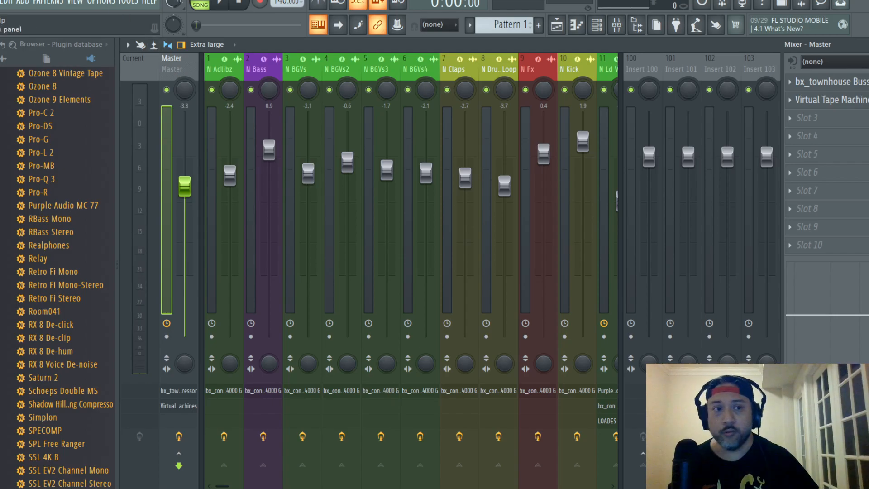
click(1, 2)
click(15, 54)
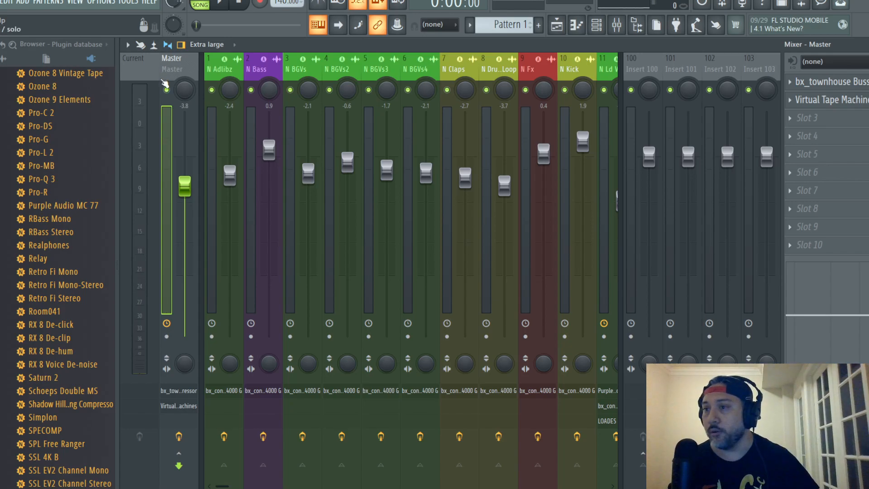
- Review the bx_console SSL 4000 G settings on the N Adlibz track and close the plugin
click(223, 68)
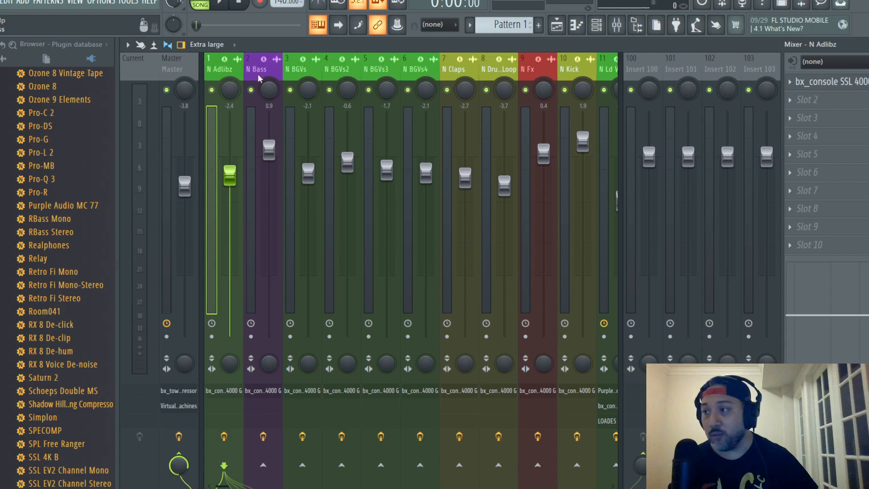
click(856, 84)
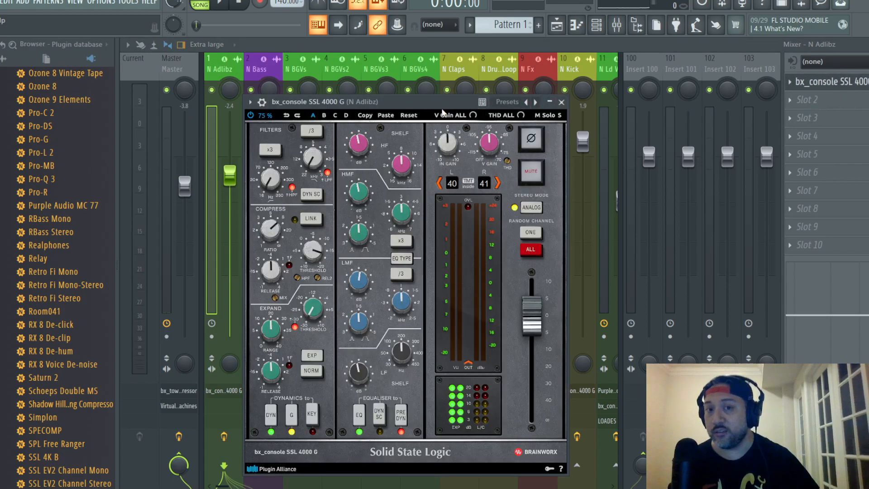
drag(438, 105, 463, 77)
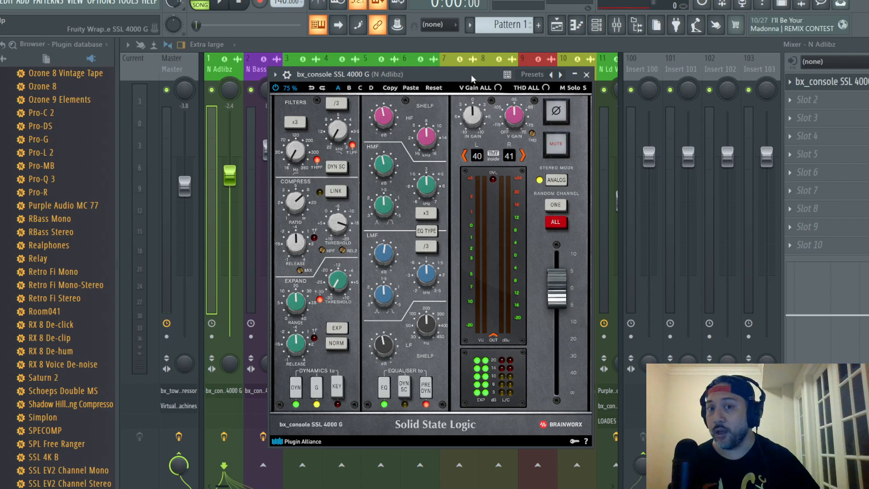
drag(472, 76, 501, 63)
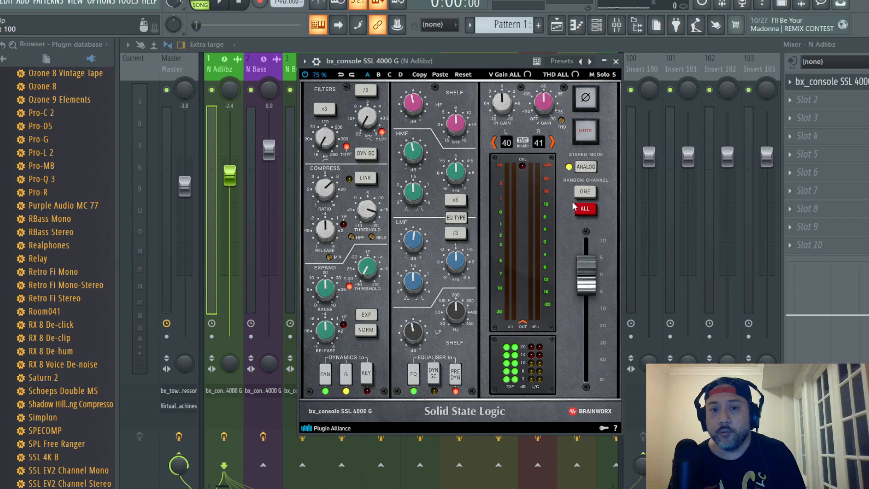
click(616, 61)
- Select the Master track again to show its effect slots
click(182, 76)
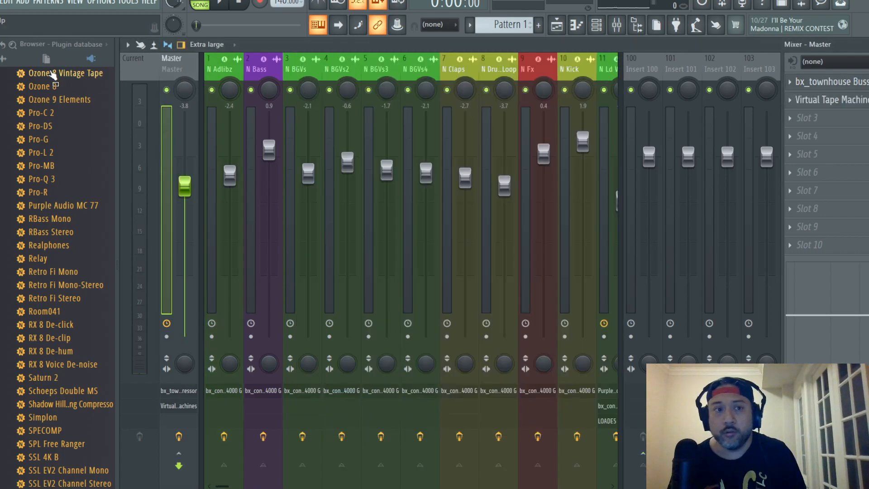
click(1, 2)
click(176, 64)
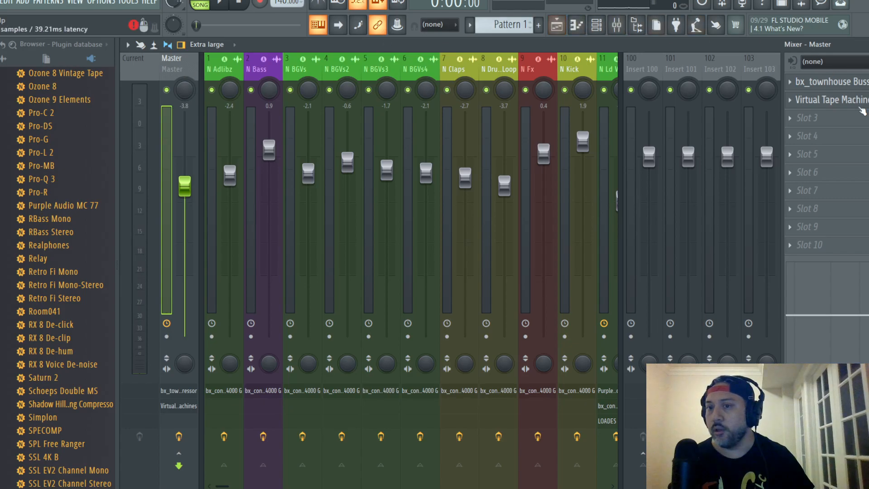
- Load Fruity parametric EQ 2 into the Master track's third effect slot and move its window clear of the first mixer tracks
click(808, 118)
mouse_move(797, 133)
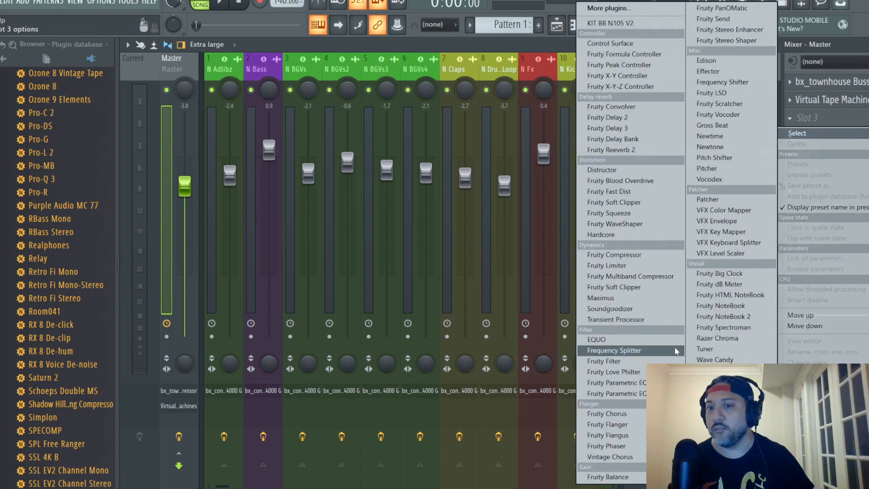
click(616, 394)
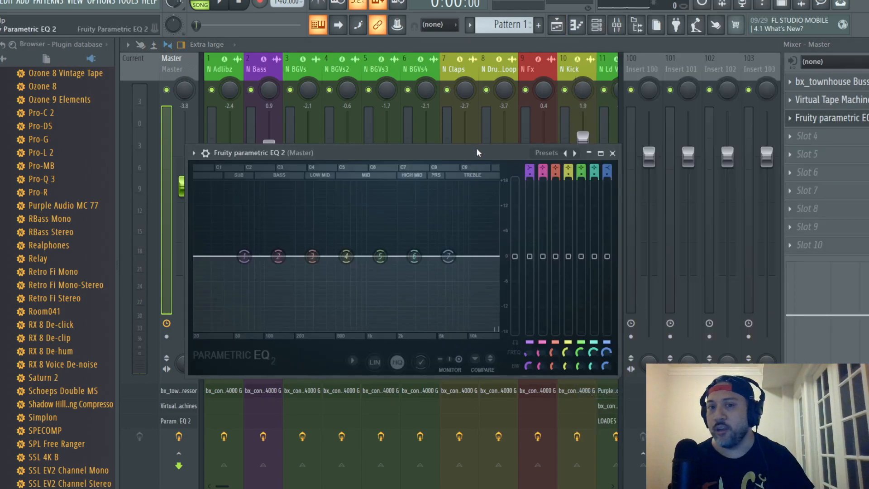
drag(476, 149, 642, 105)
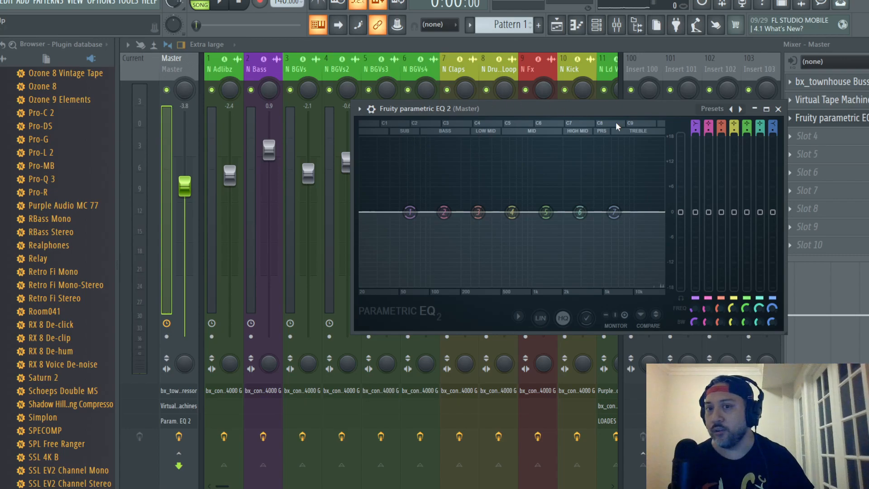
- Try boosting EQ band 6 on the Master by about 8.8 dB near 5094 Hz, then reset the band
drag(580, 212, 604, 176)
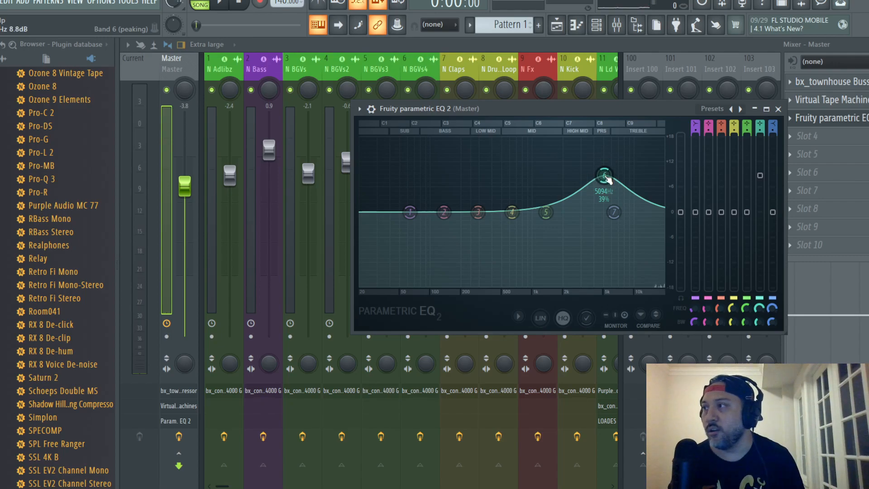
drag(606, 178, 589, 219)
right_click(588, 219)
click(596, 226)
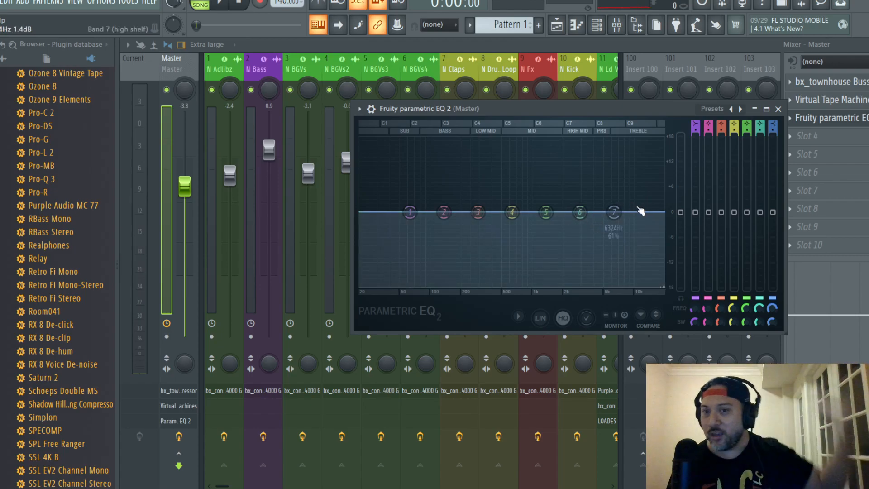
- Close the Fruity parametric EQ 2 and delete it from the Master track's third effect slot
click(778, 109)
click(790, 119)
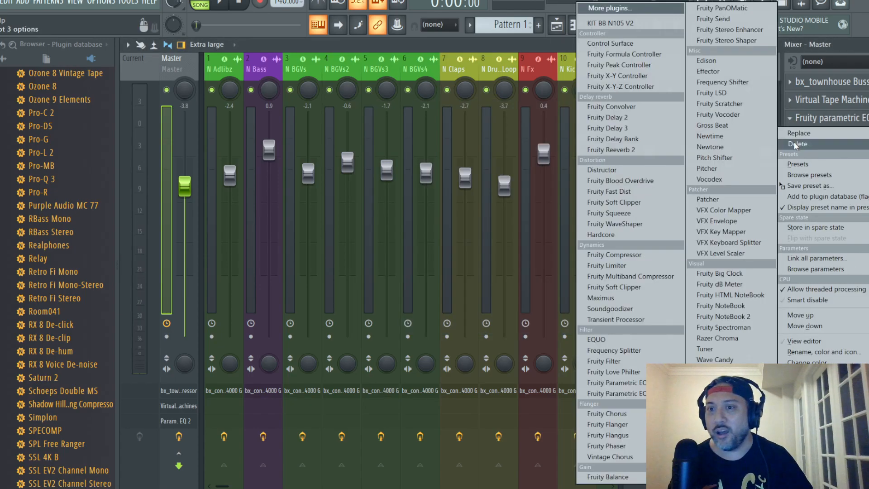
click(796, 143)
click(491, 287)
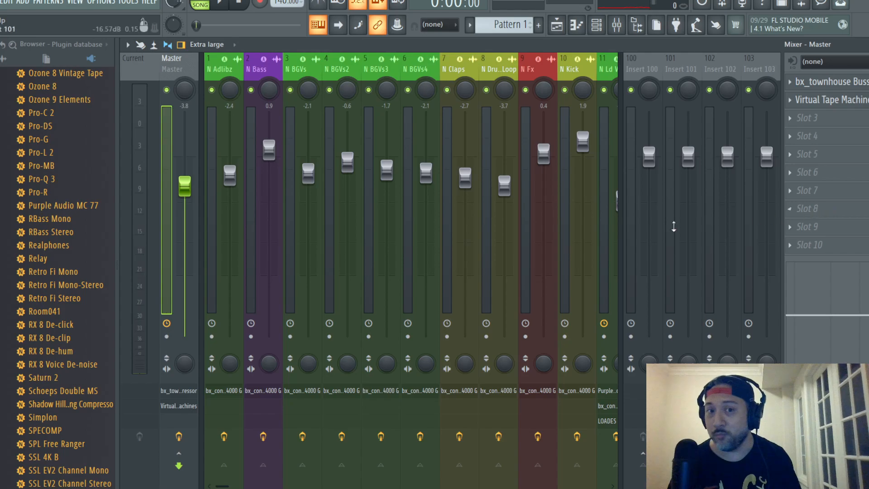
- Save the project under its existing name
click(1, 2)
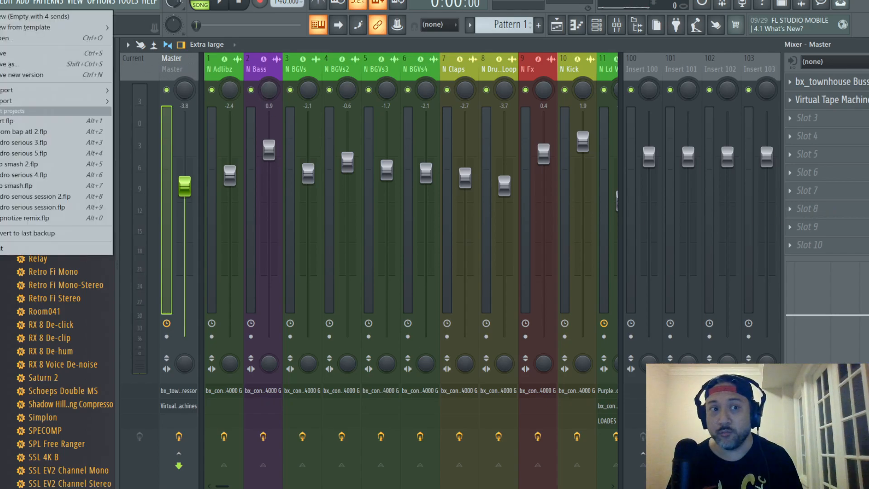
click(18, 54)
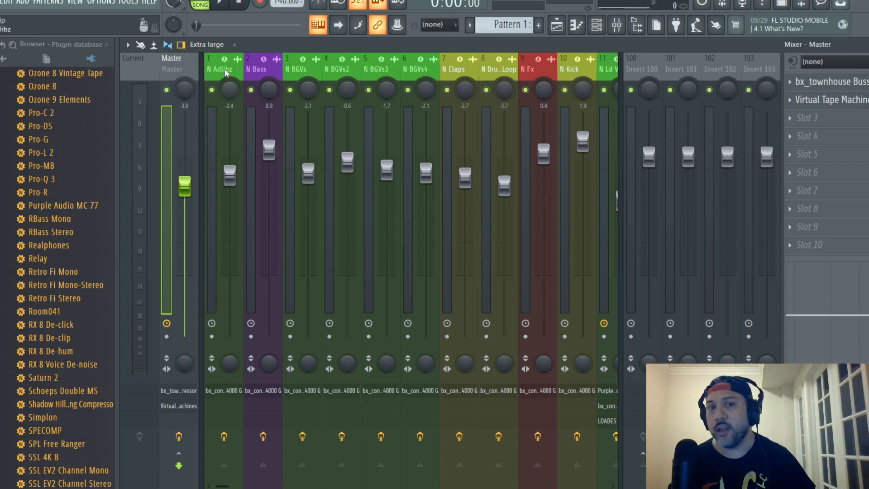
- Review the bx_console SSL 4000 G settings on the N Adlibz track and close the plugin
click(221, 69)
click(815, 81)
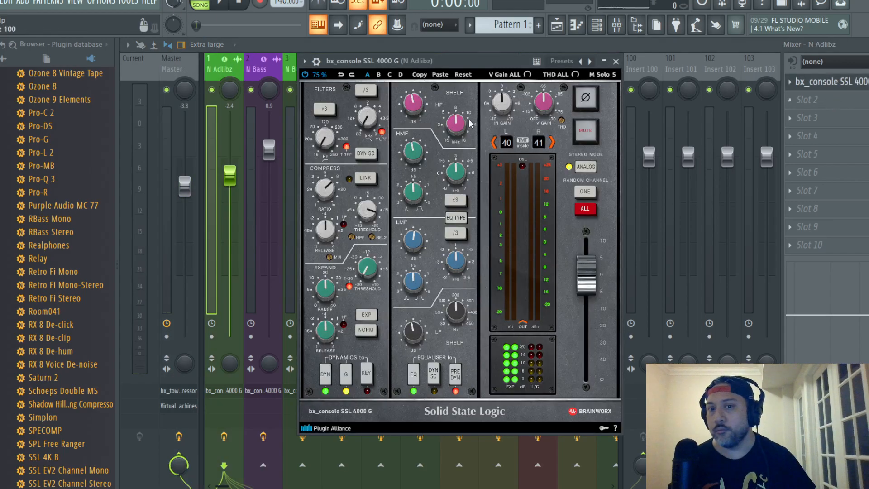
click(615, 61)
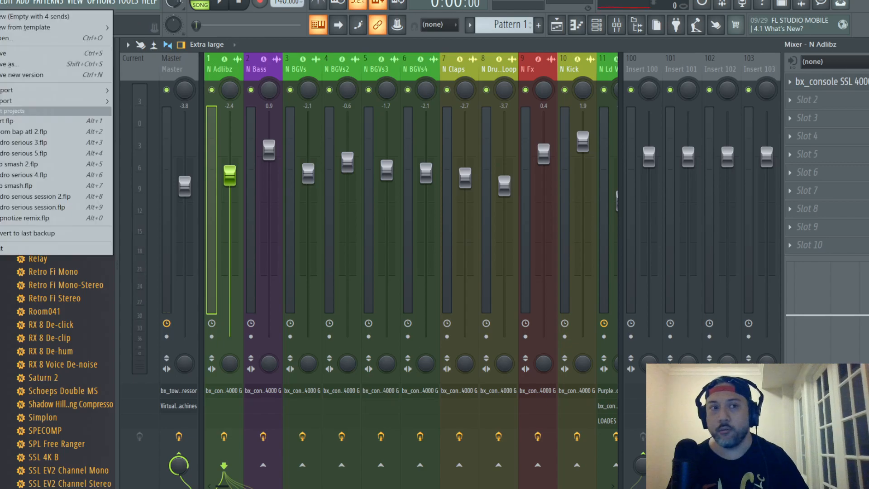
- Select the Master track again and save the project under its existing name
click(182, 67)
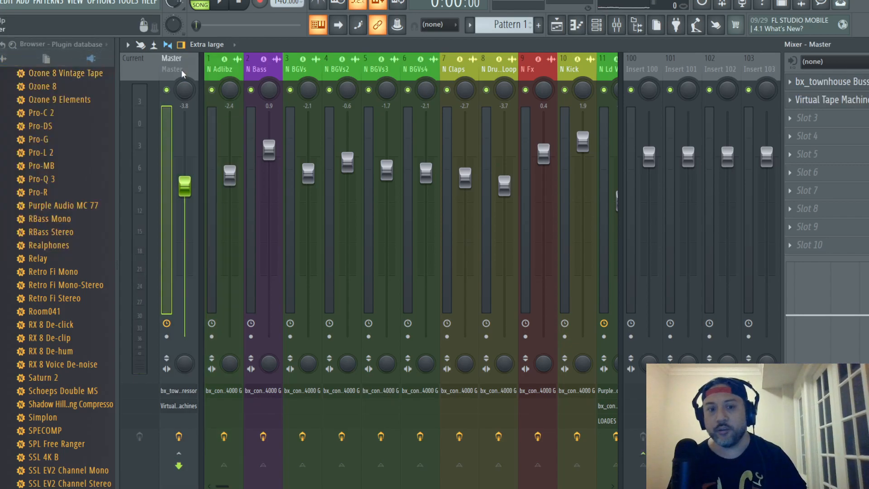
click(545, 87)
drag(546, 87, 130, 106)
click(177, 71)
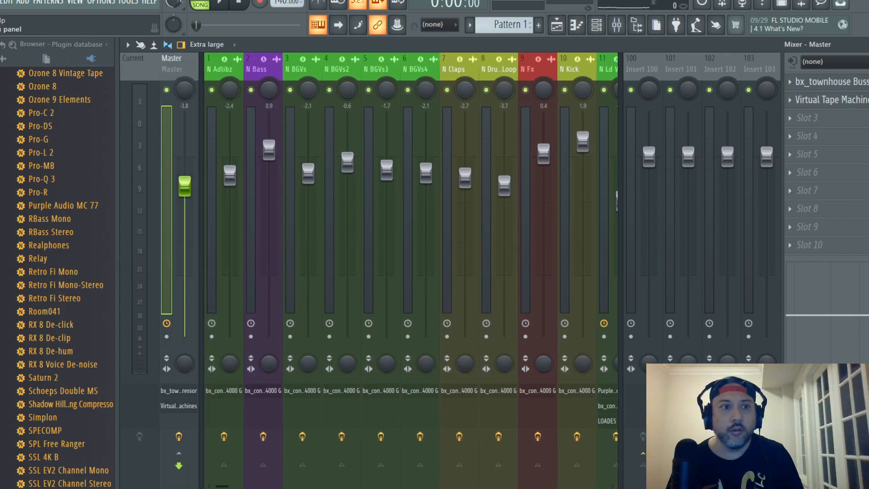
click(1, 3)
click(5, 55)
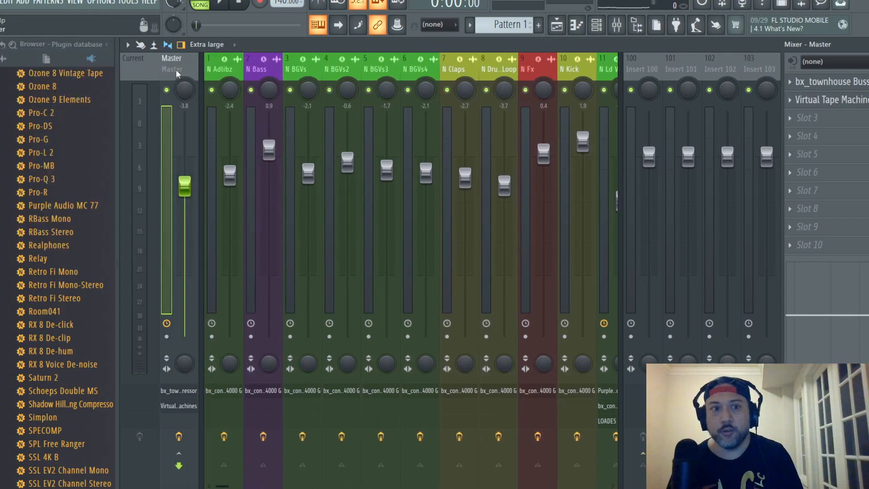